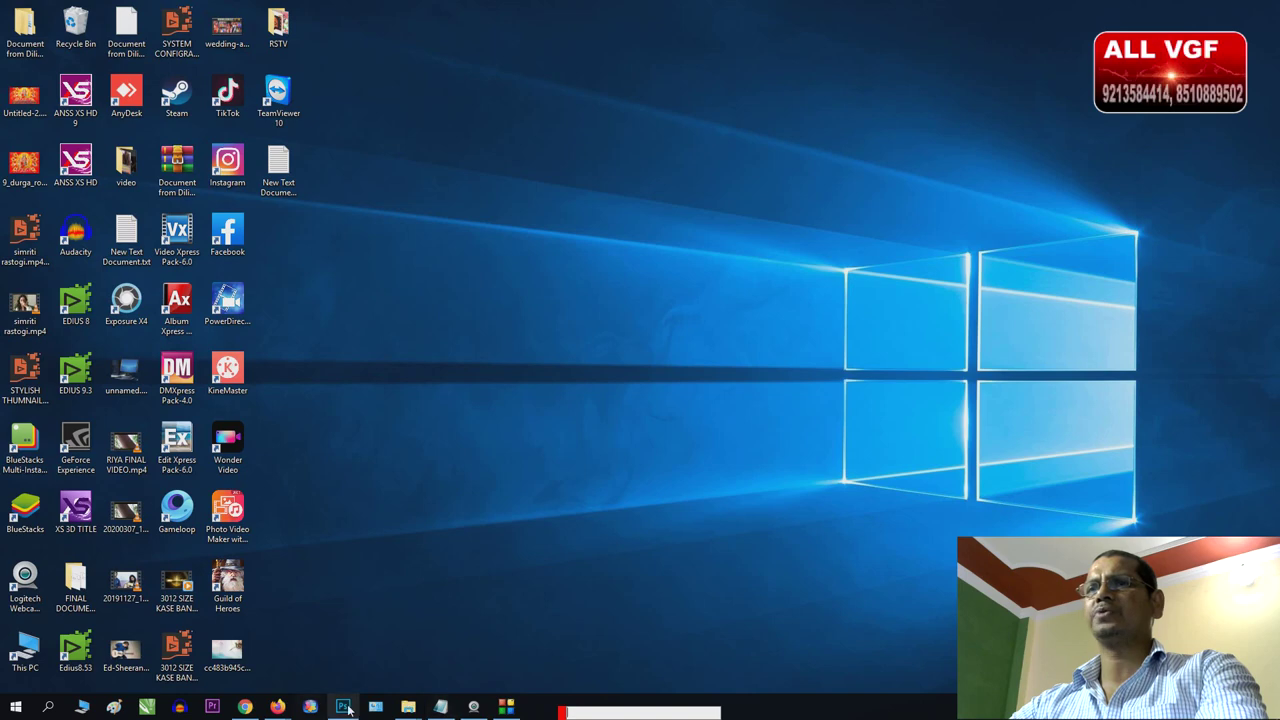
Restore the Photoshop window from the taskbar to show its recent-files start screen.
{"action": "left_click", "coordinate": [345, 708]}
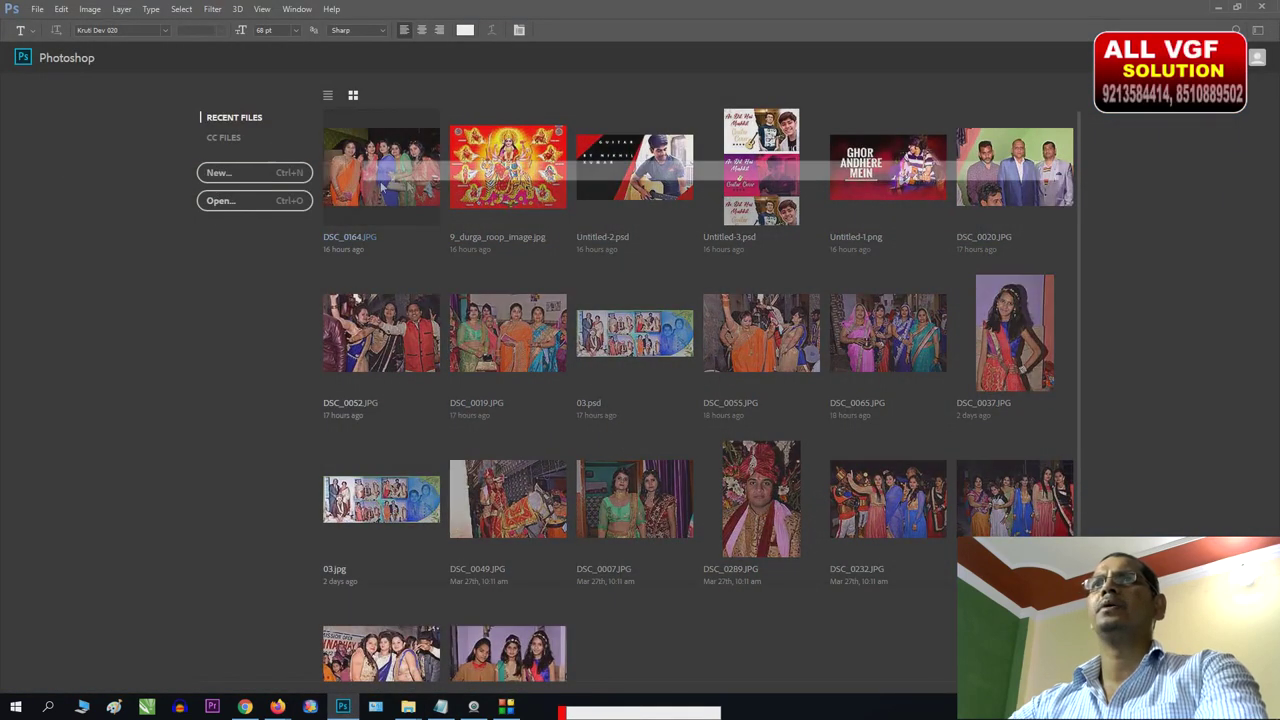
Create a 36 × 12 inch, 200 ppi landscape document, discarding an earlier tall one.
{"action": "left_click", "coordinate": [231, 175]}
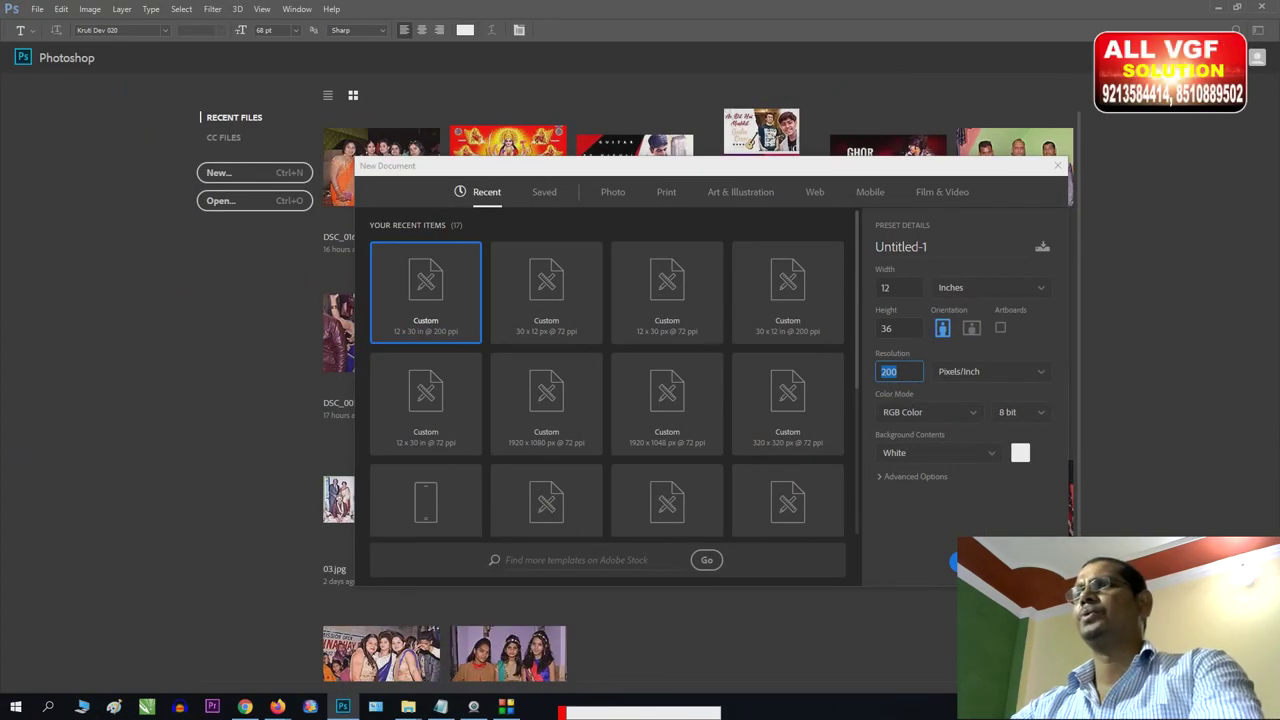
{"action": "left_click", "coordinate": [958, 563]}
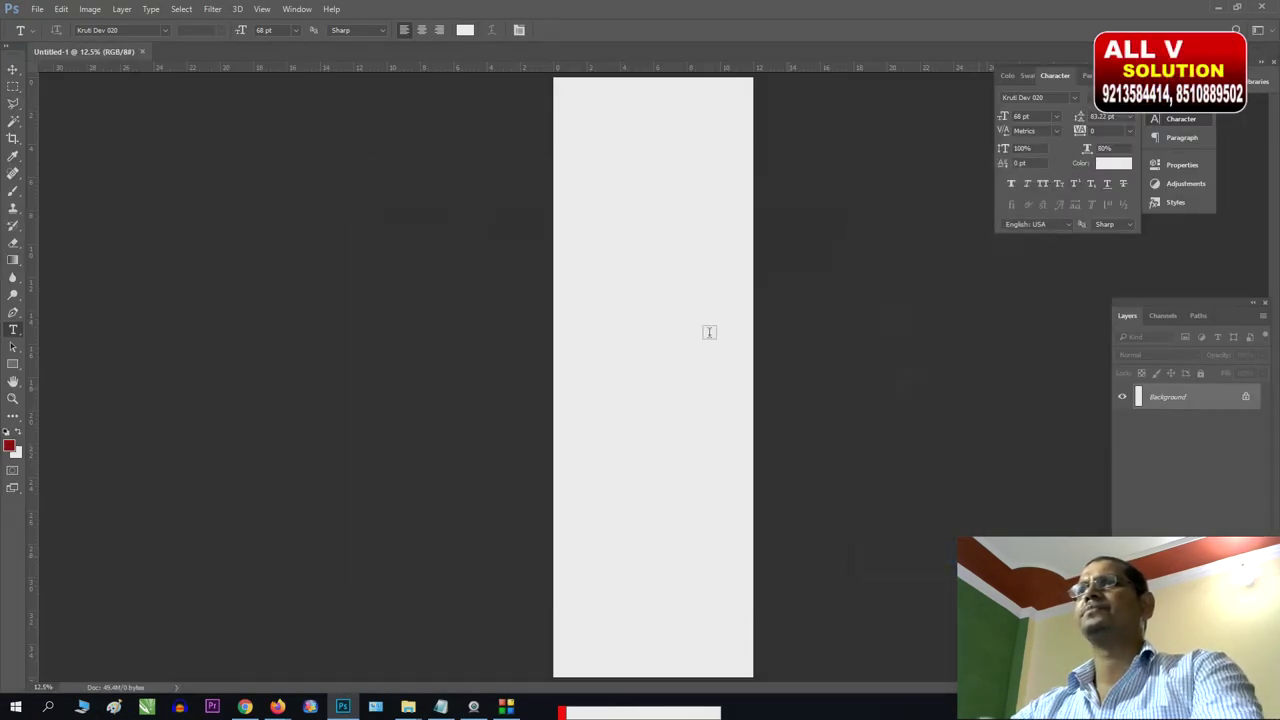
{"action": "key", "text": "v"}
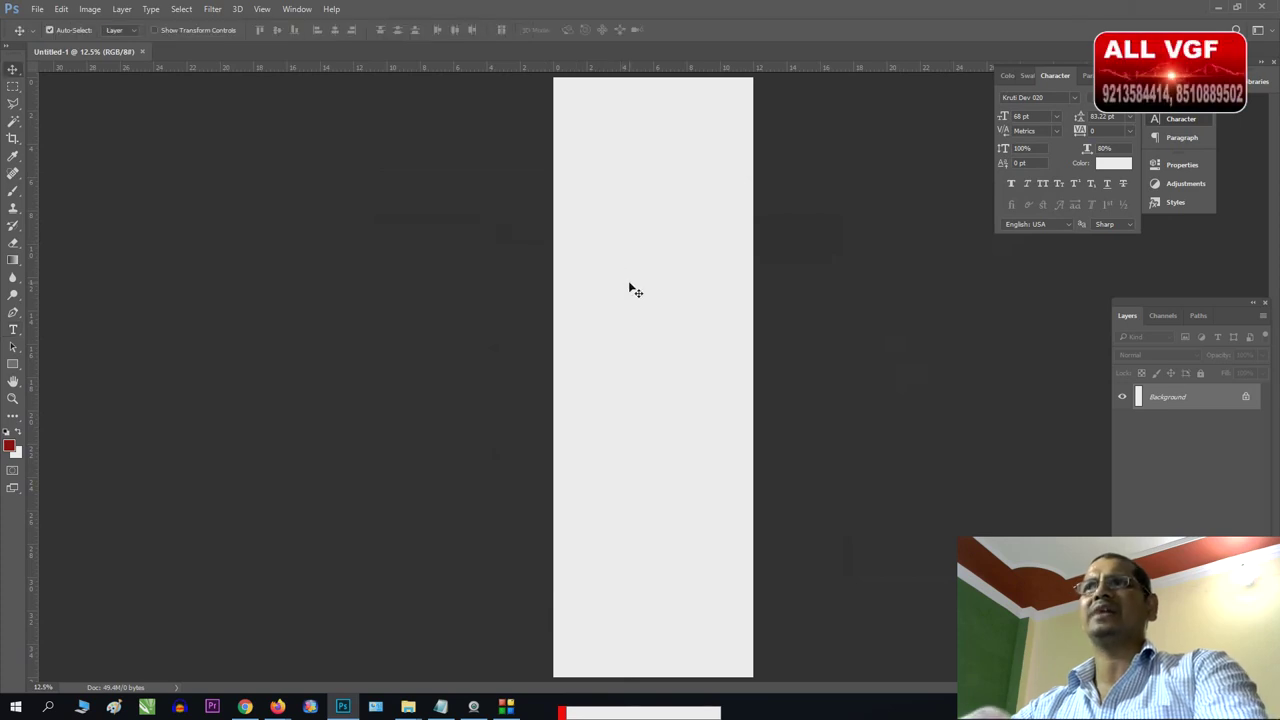
{"action": "key", "text": "ctrl+w"}
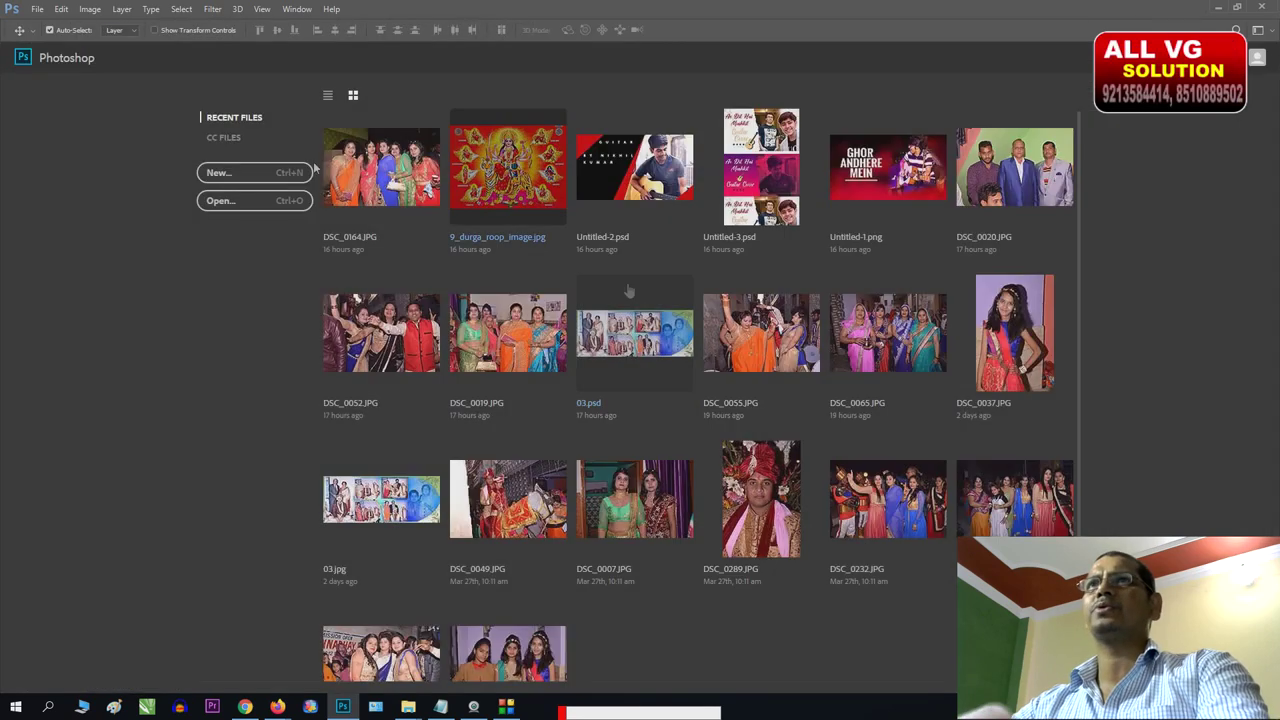
{"action": "left_click", "coordinate": [255, 173]}
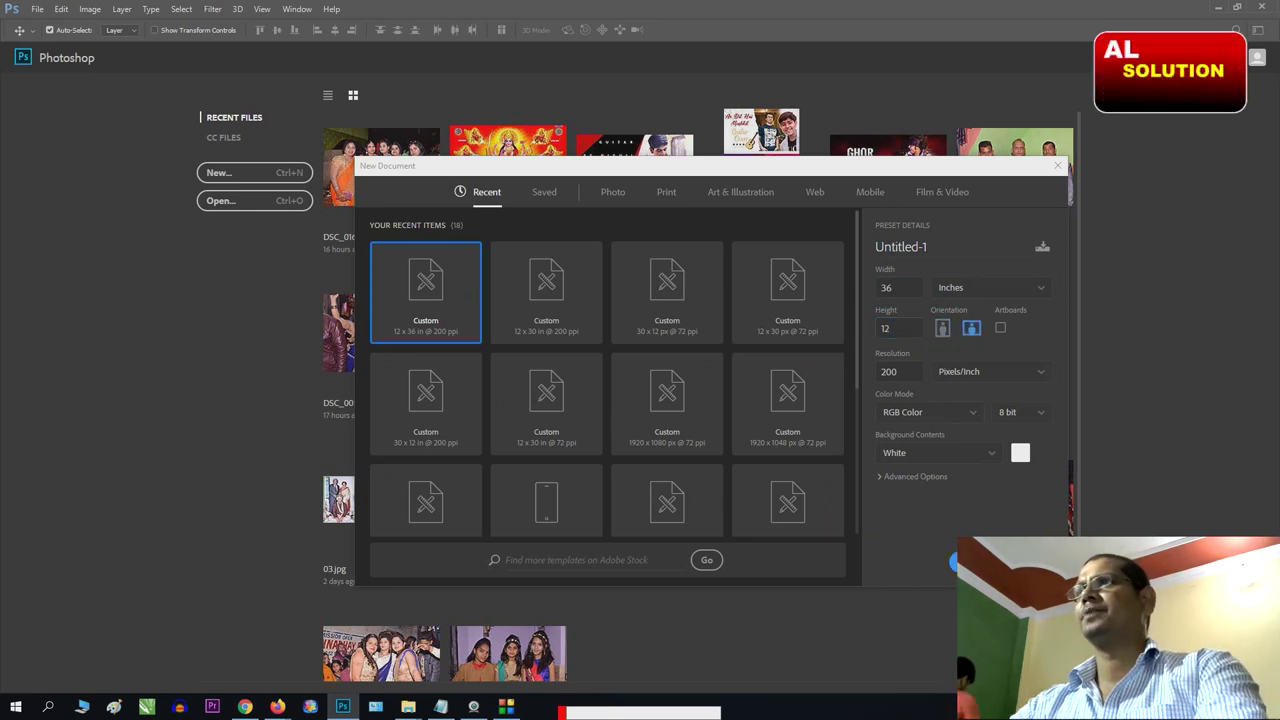
{"action": "left_click", "coordinate": [960, 562]}
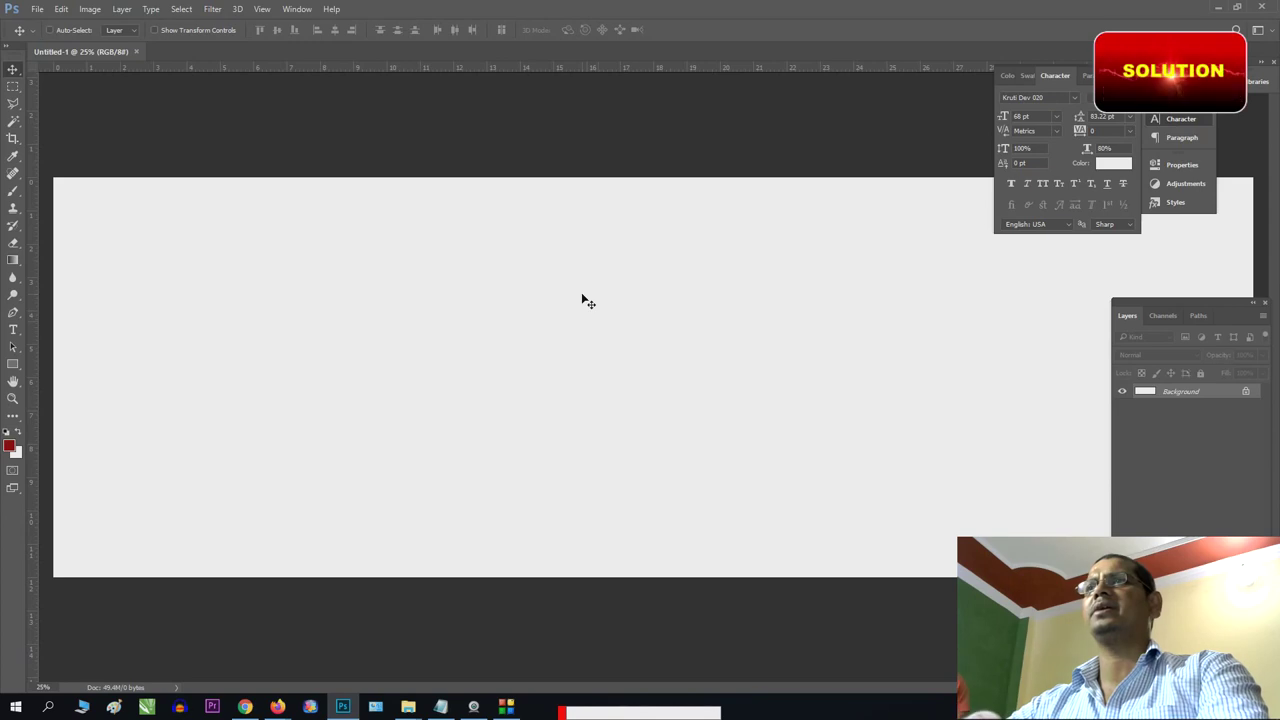
Move the ruler zero point to the page's top-left corner.
{"action": "key", "text": "ctrl+0"}
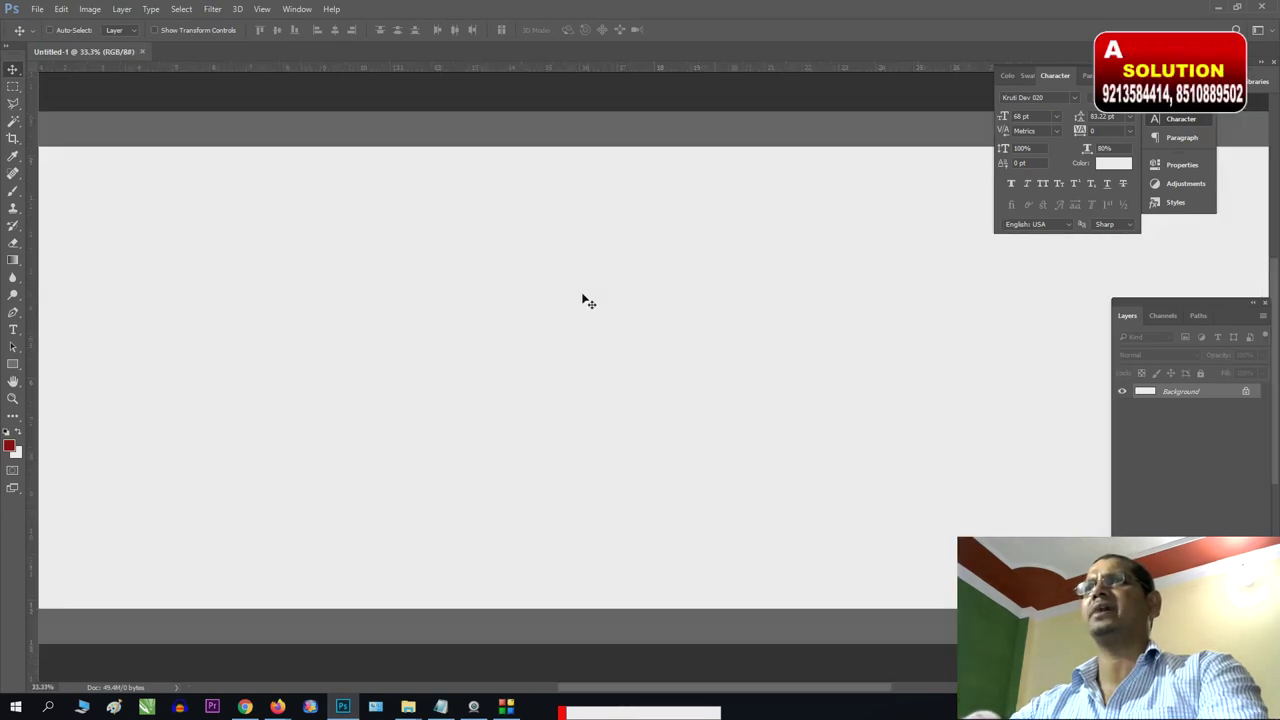
{"action": "key", "text": "ctrl+minus"}
{"action": "key", "text": "Tab"}
{"action": "key", "text": "ctrl+minus"}
{"action": "key", "text": "ctrl+plus"}
{"action": "key", "text": "Tab"}
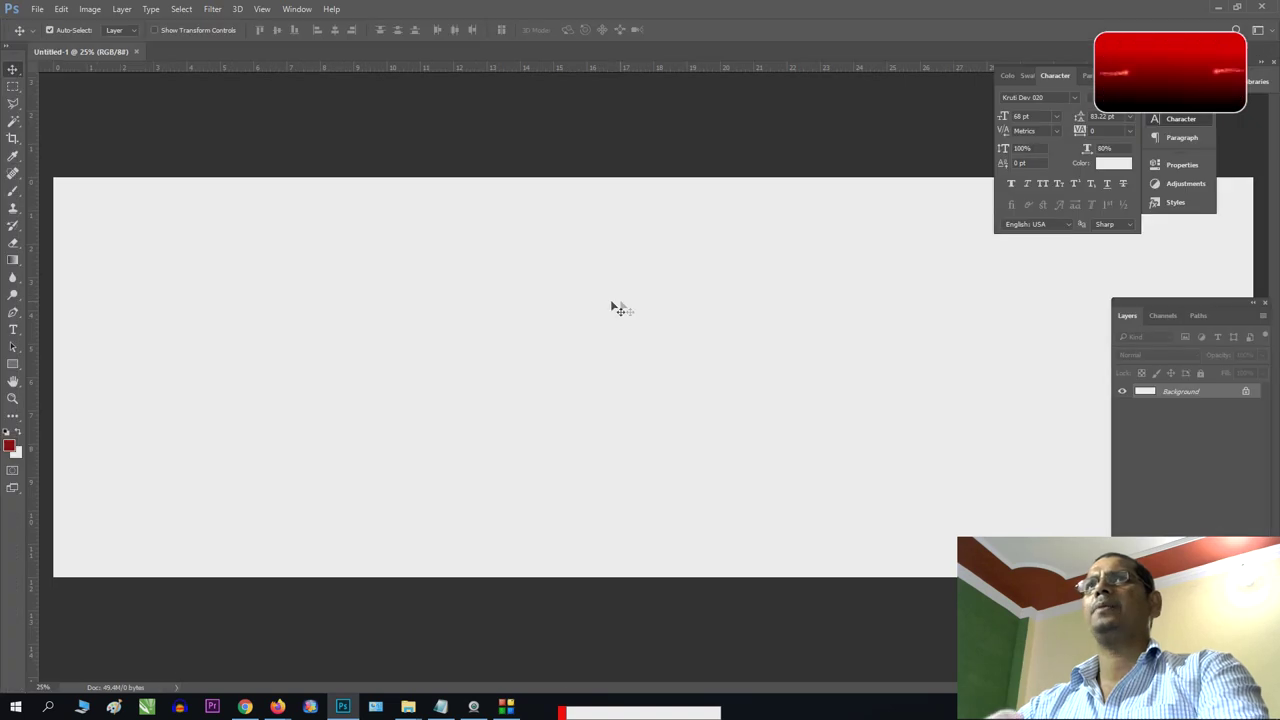
{"action": "left_click_drag", "start_coordinate": [33, 67], "coordinate": [53, 177]}
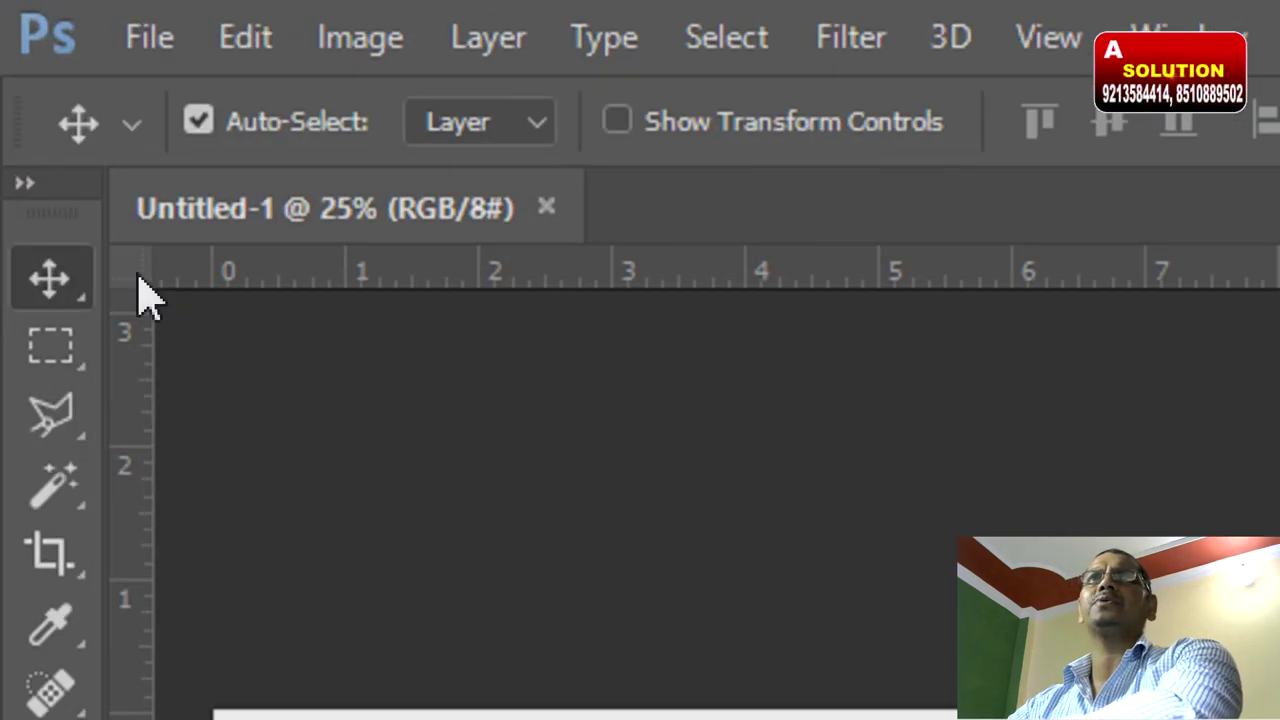
{"action": "left_click_drag", "start_coordinate": [140, 295], "coordinate": [208, 512]}
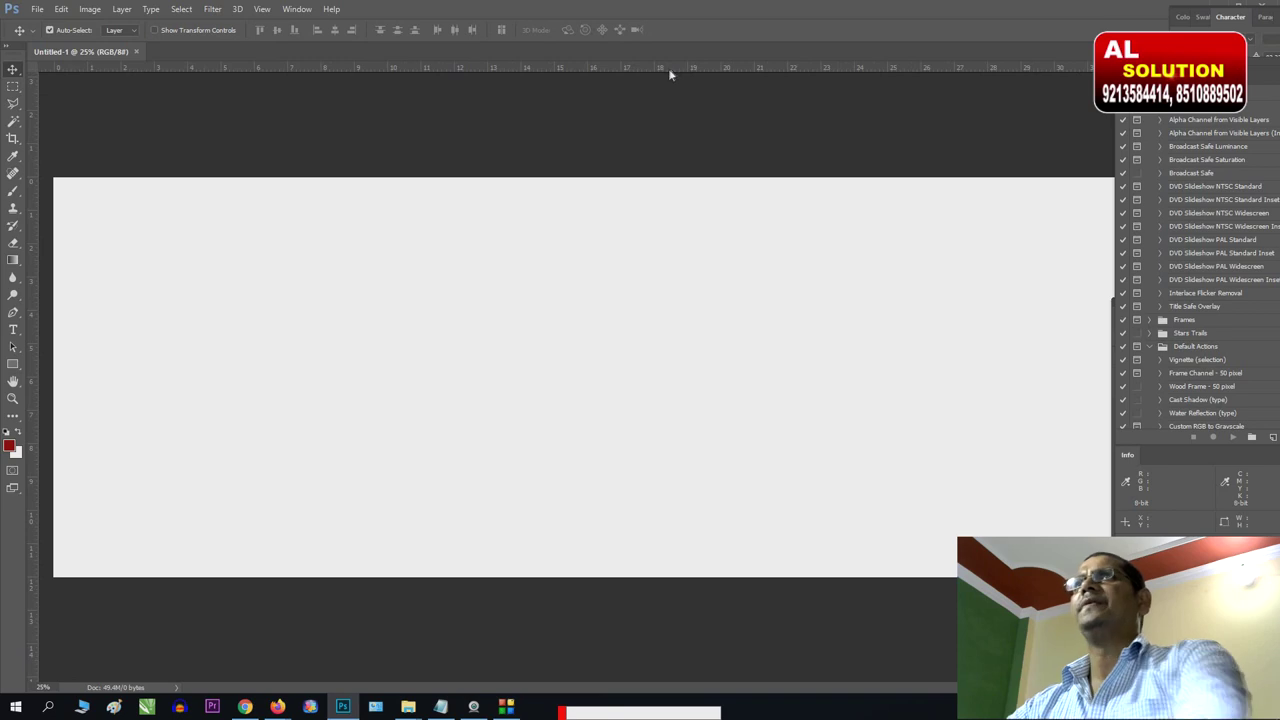
Settle the view at 25% zoom and bring up the Open dialog of wedding photos.
{"action": "key", "text": "ctrl+minus"}
{"action": "key", "text": "ctrl+plus"}
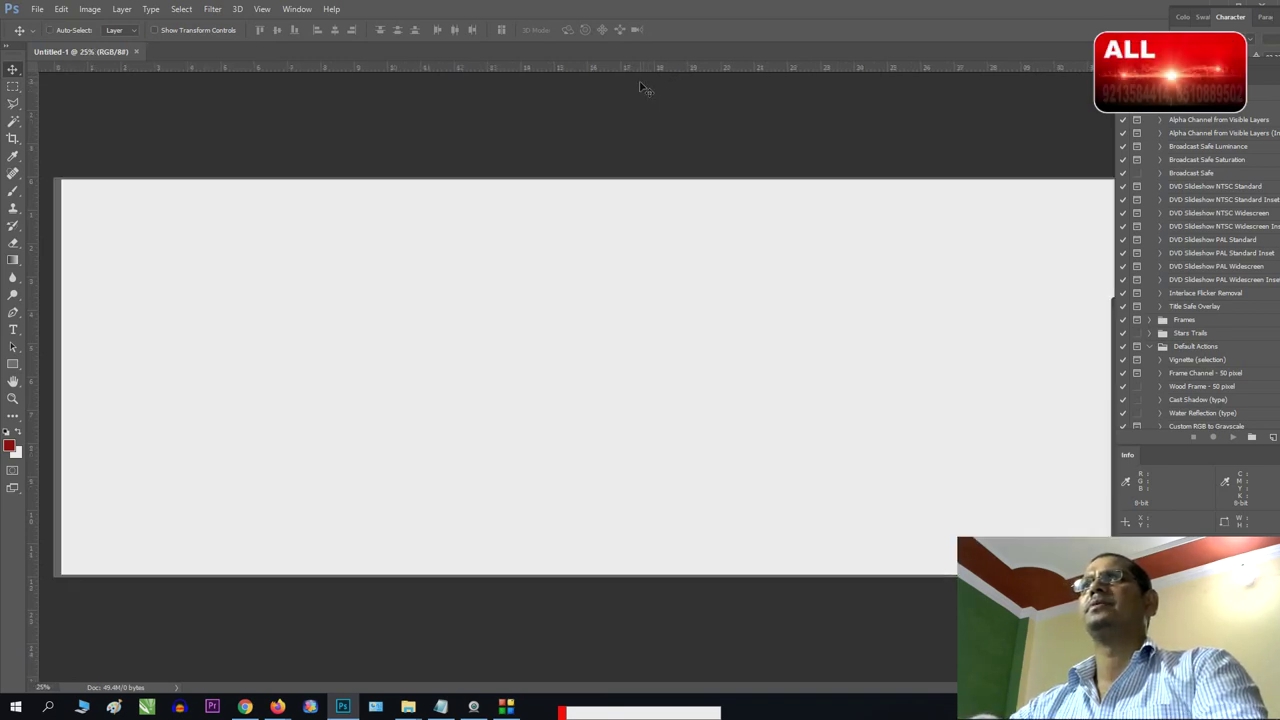
{"action": "key", "text": "ctrl+minus"}
{"action": "key", "text": "ctrl+plus"}
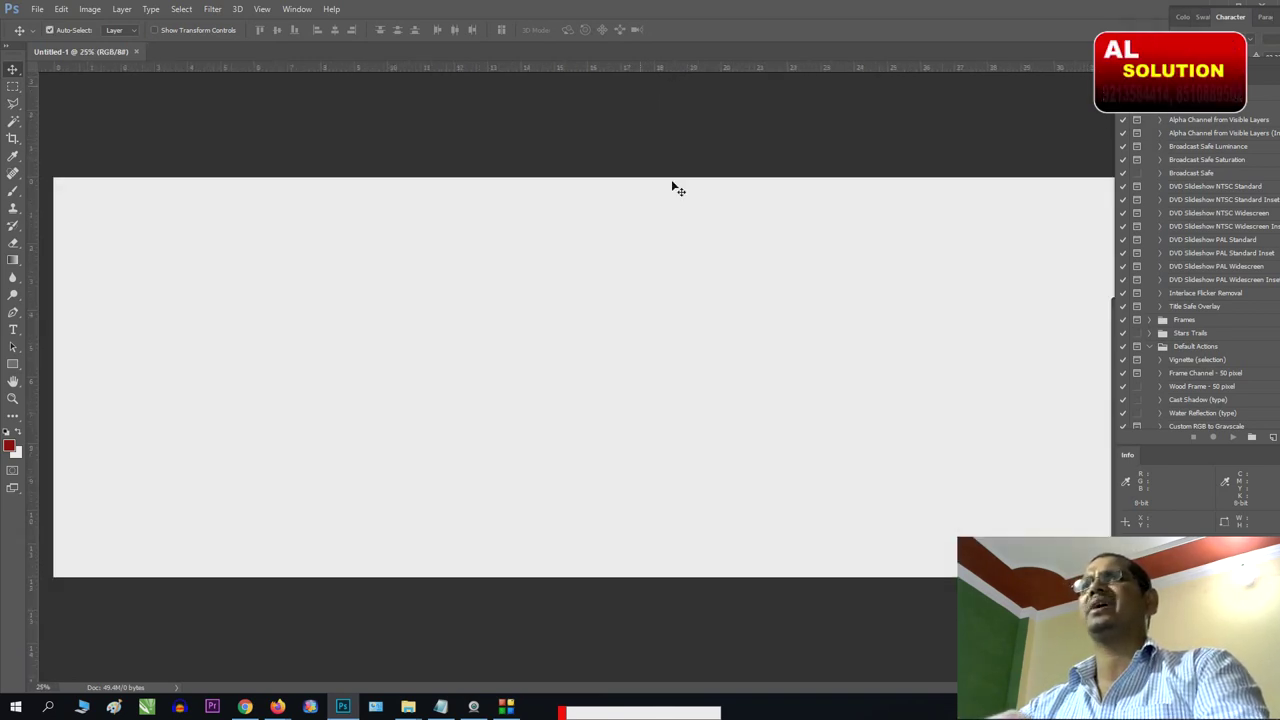
{"action": "key", "text": "ctrl+minus"}
{"action": "key", "text": "ctrl+plus"}
{"action": "key", "text": "ctrl+minus"}
{"action": "key", "text": "ctrl+plus"}
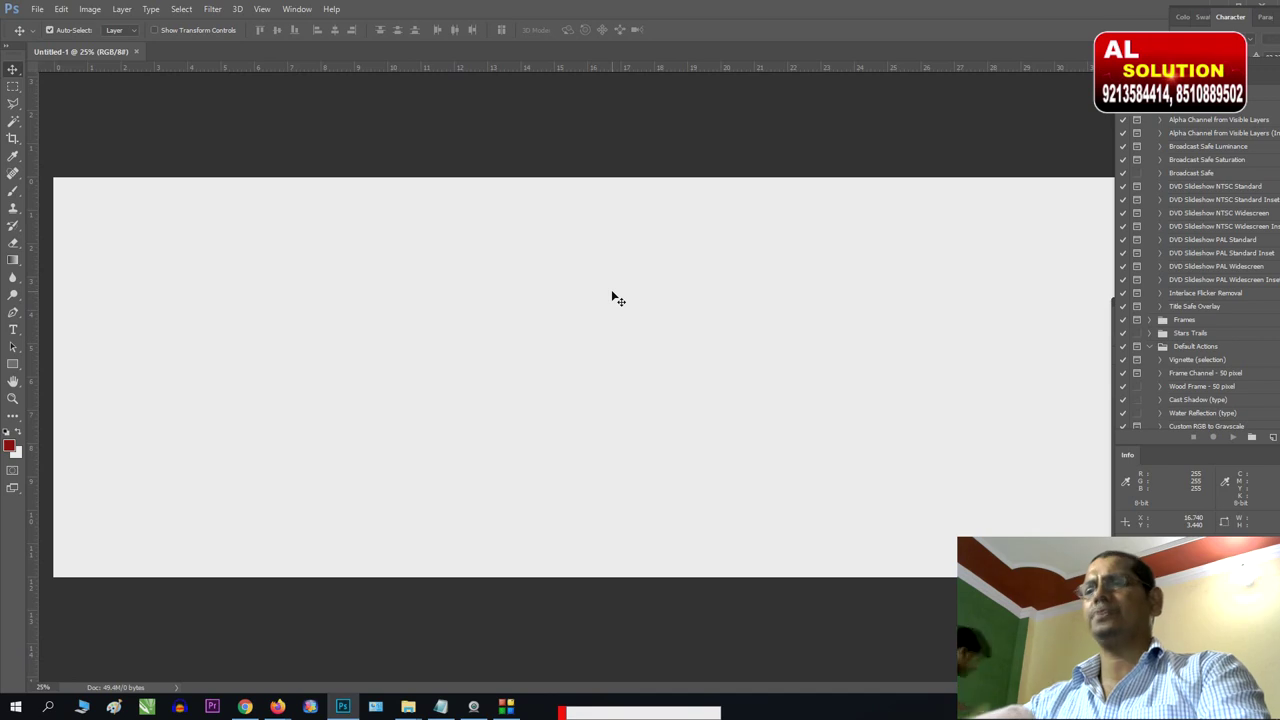
{"action": "key", "text": "ctrl+o"}
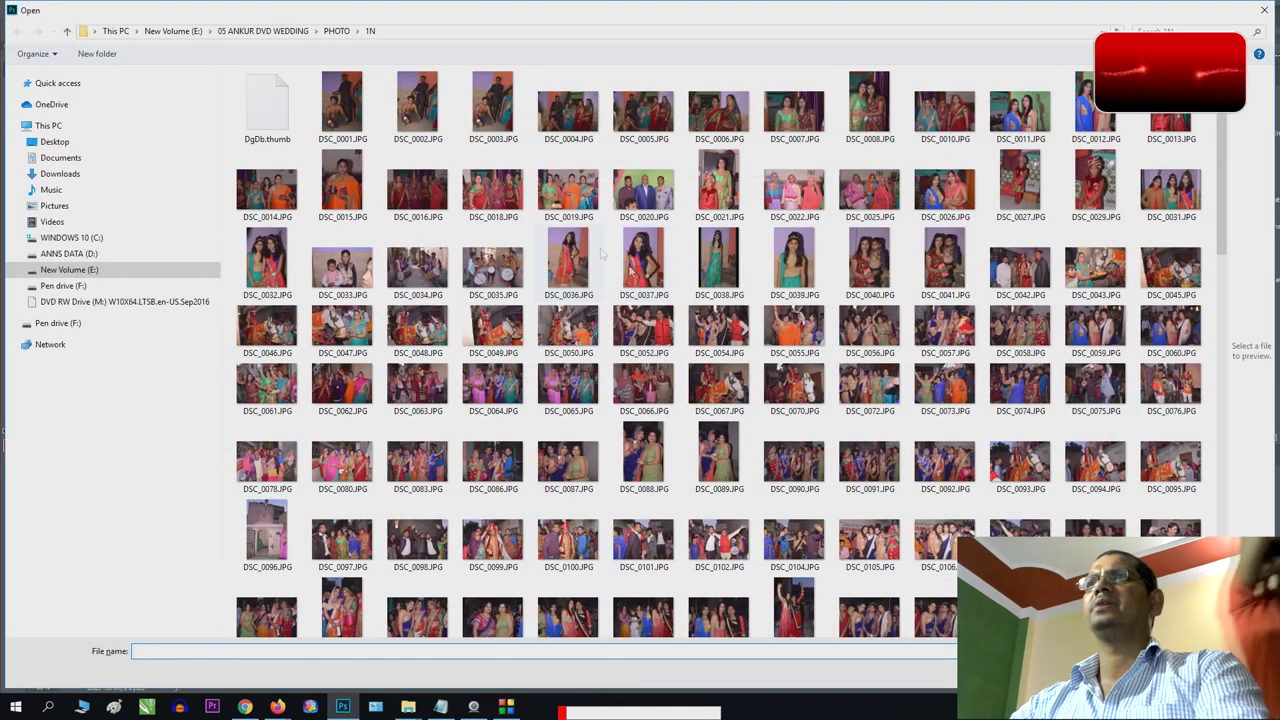
Open DSC_0019.JPG by mistake and close it again.
{"action": "double_click", "coordinate": [569, 203]}
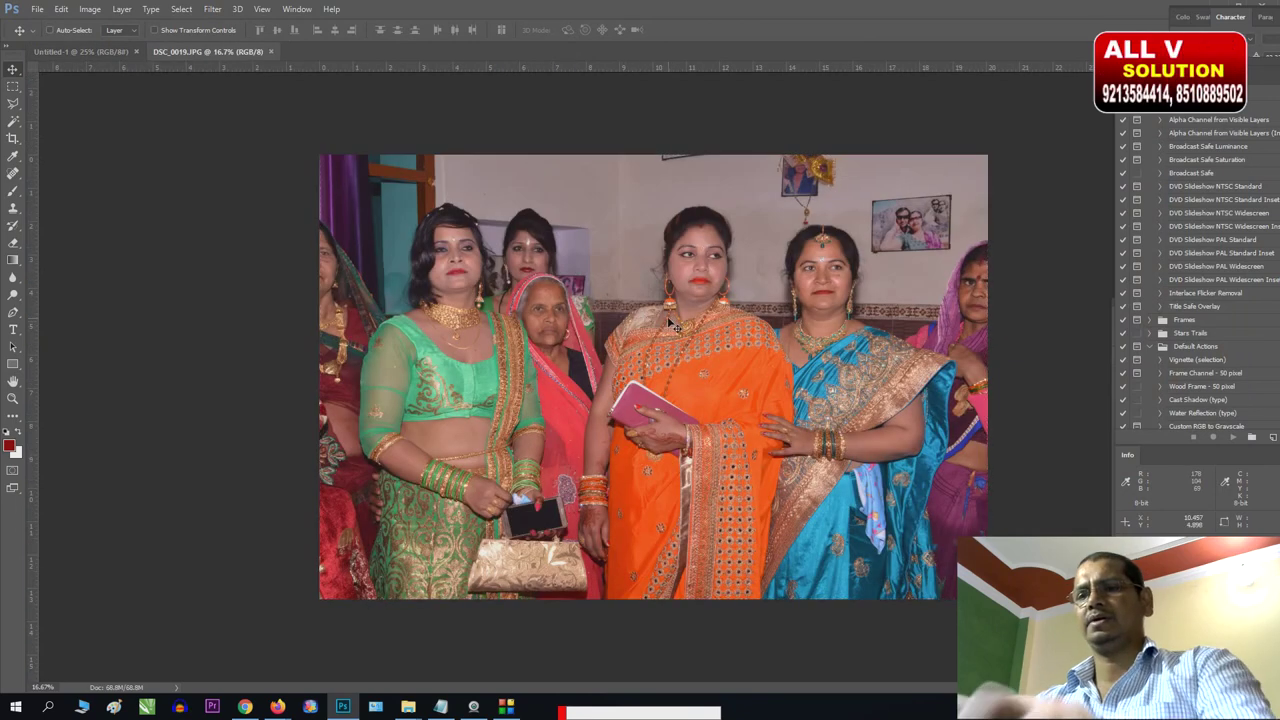
{"action": "key", "text": "c"}
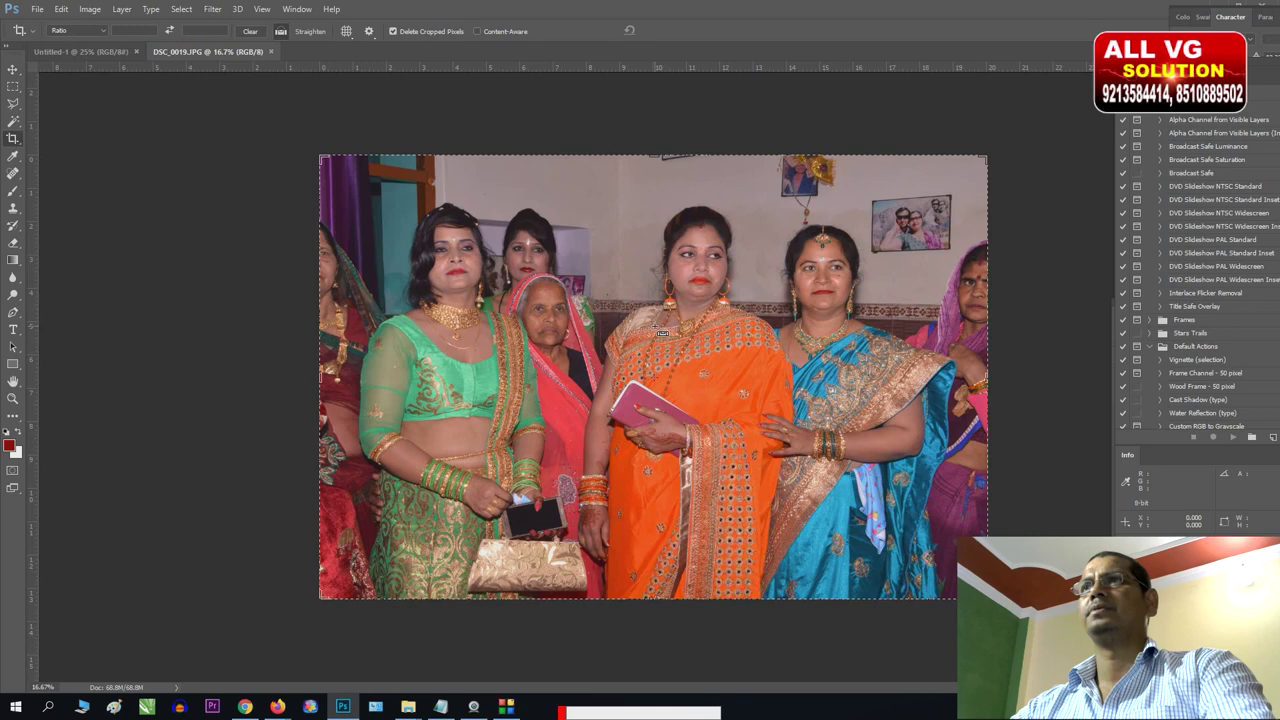
{"action": "key", "text": "ctrl+w"}
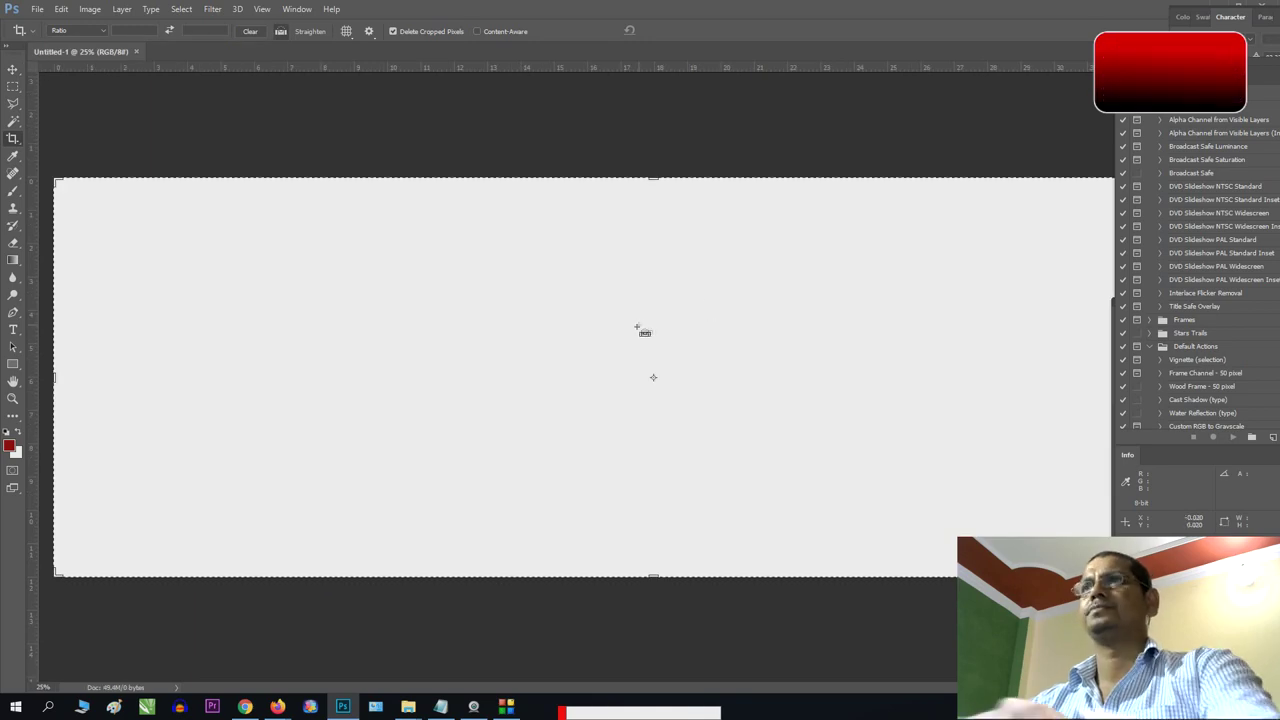
Open DSC_0083.JPG and copy a horizontal marquee strip across its middle.
{"action": "key", "text": "m"}
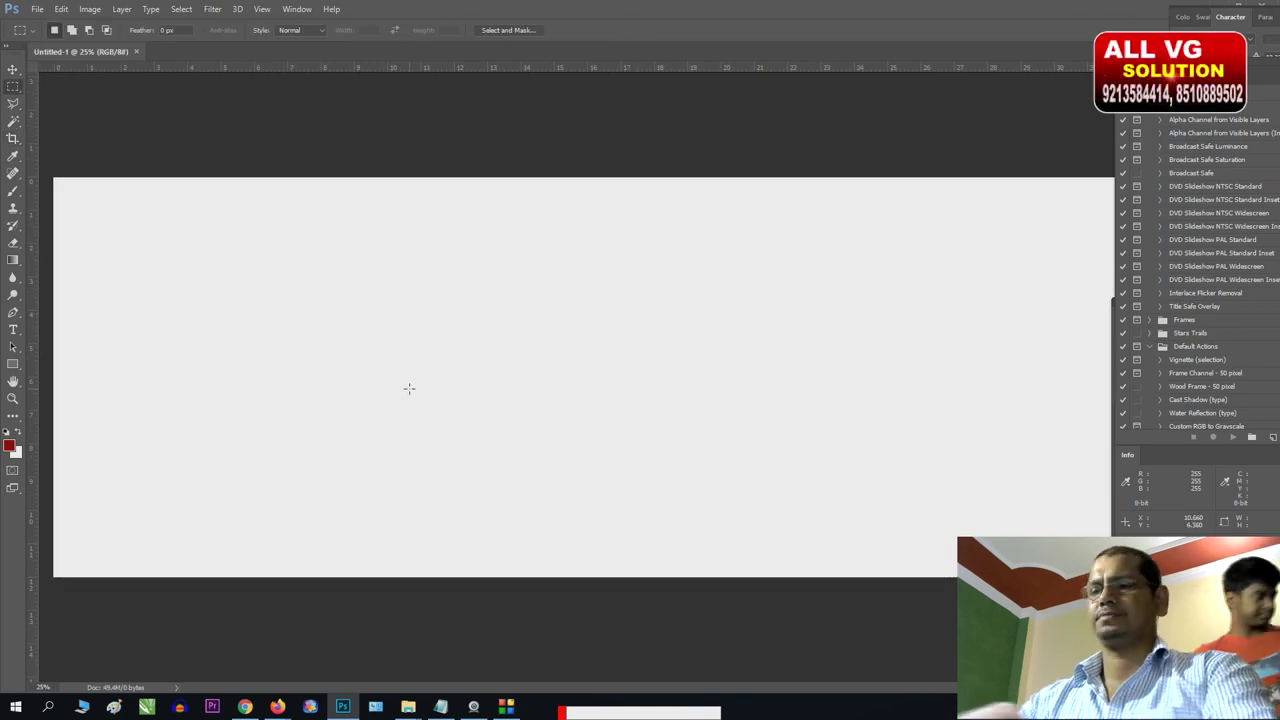
{"action": "key", "text": "ctrl+o"}
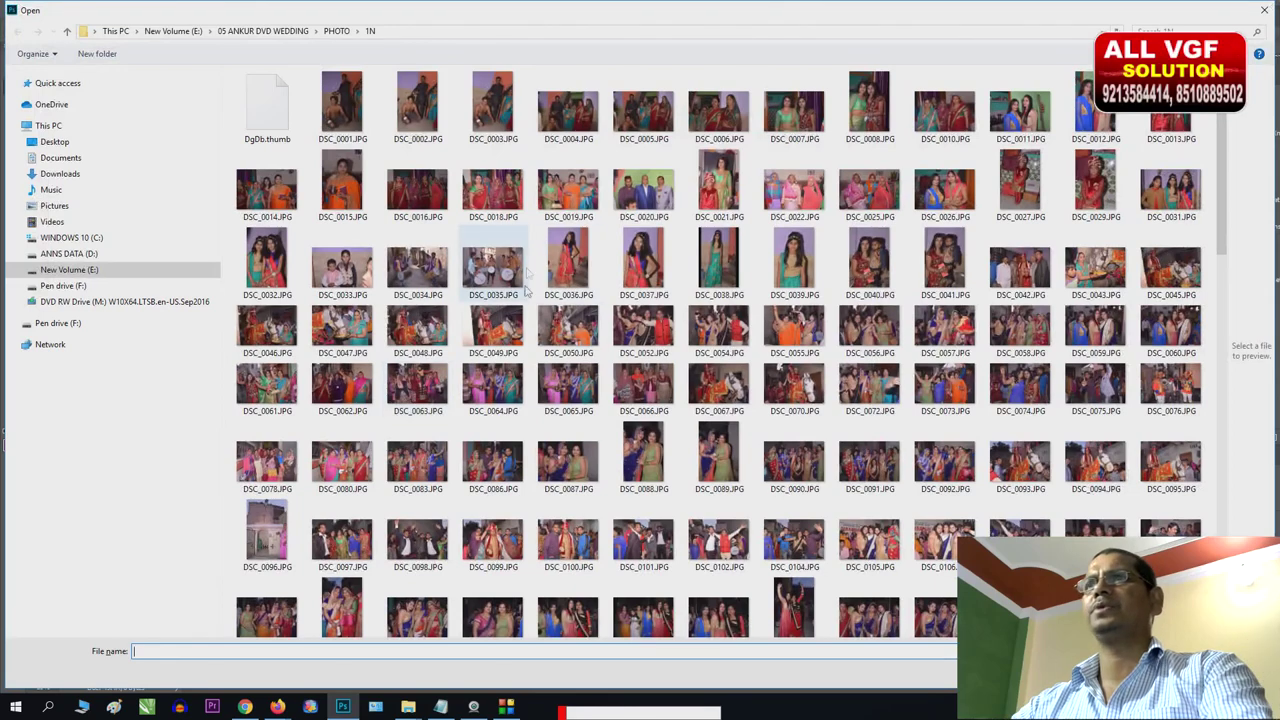
{"action": "double_click", "coordinate": [415, 465]}
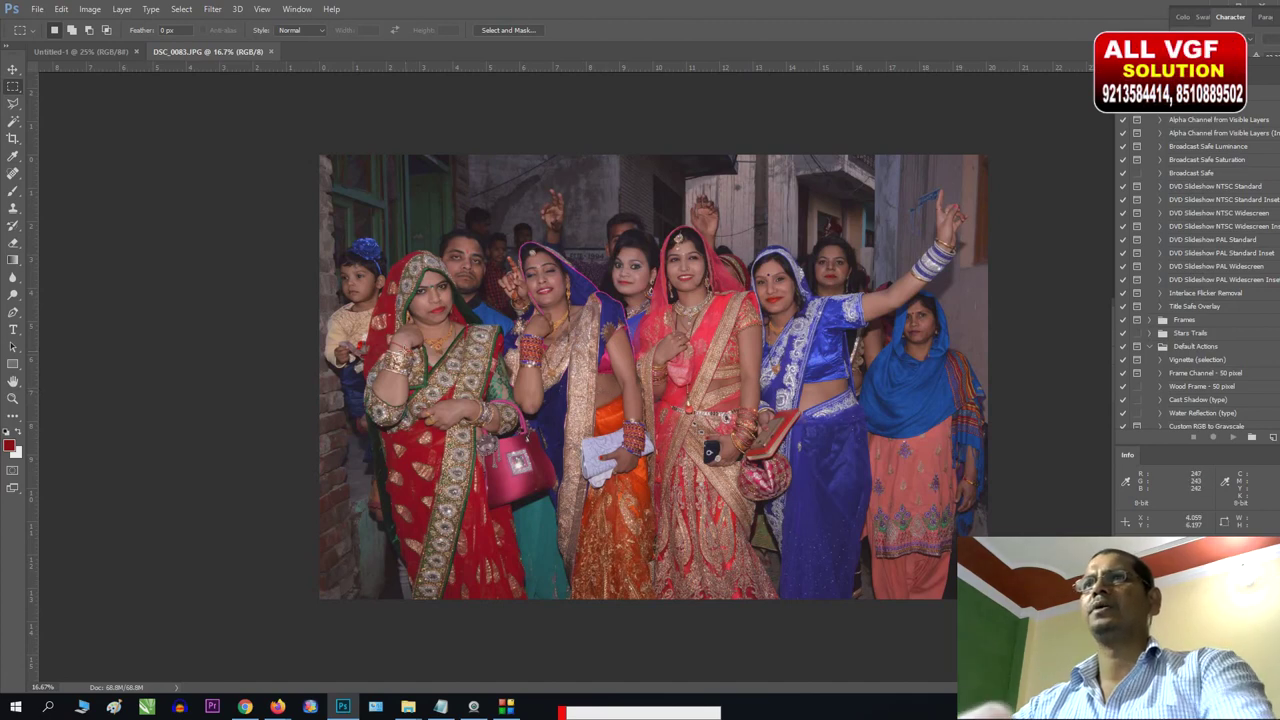
{"action": "left_click_drag", "start_coordinate": [320, 350], "coordinate": [988, 448]}
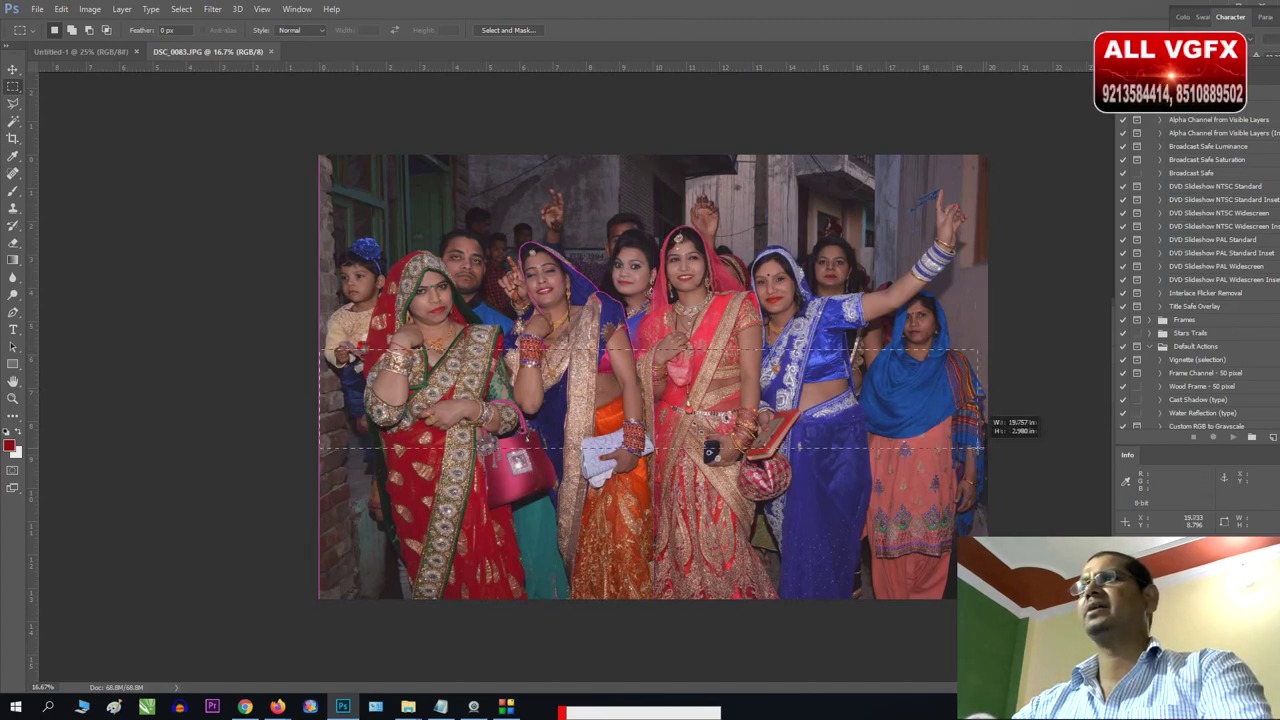
{"action": "left_click_drag", "start_coordinate": [988, 448], "coordinate": [988, 448]}
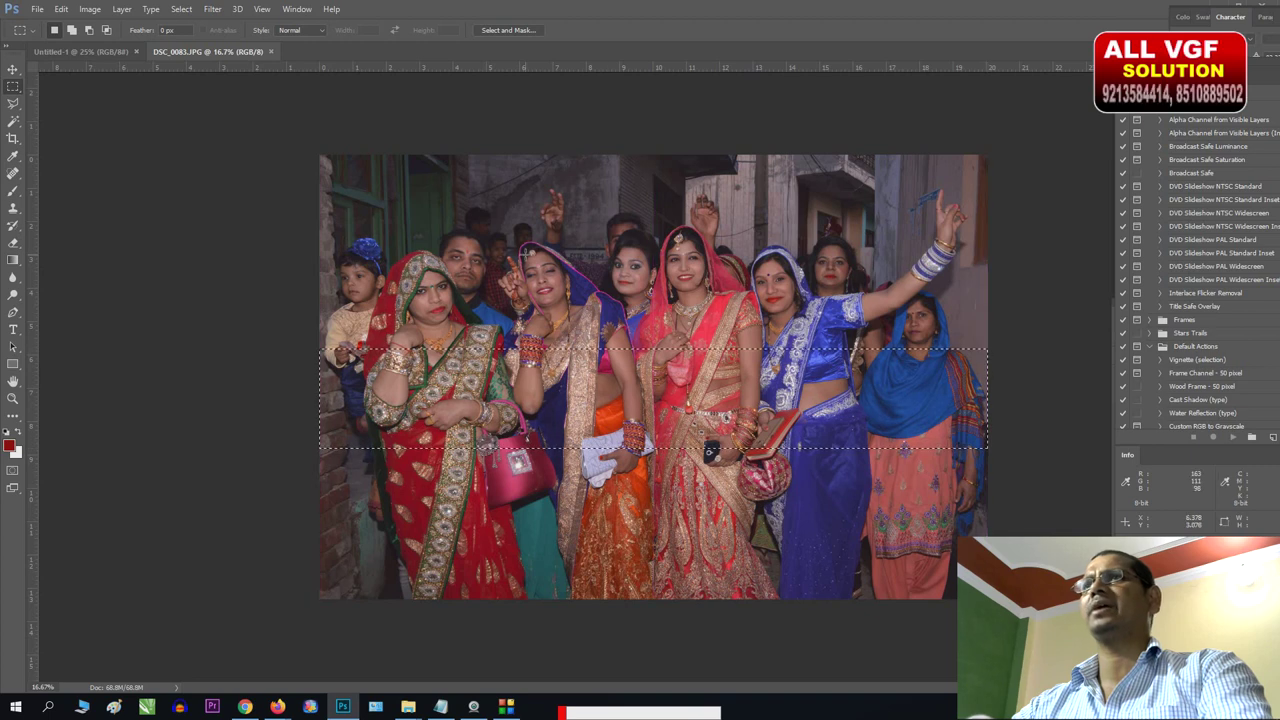
{"action": "left_click_drag", "start_coordinate": [650, 400], "coordinate": [988, 500]}
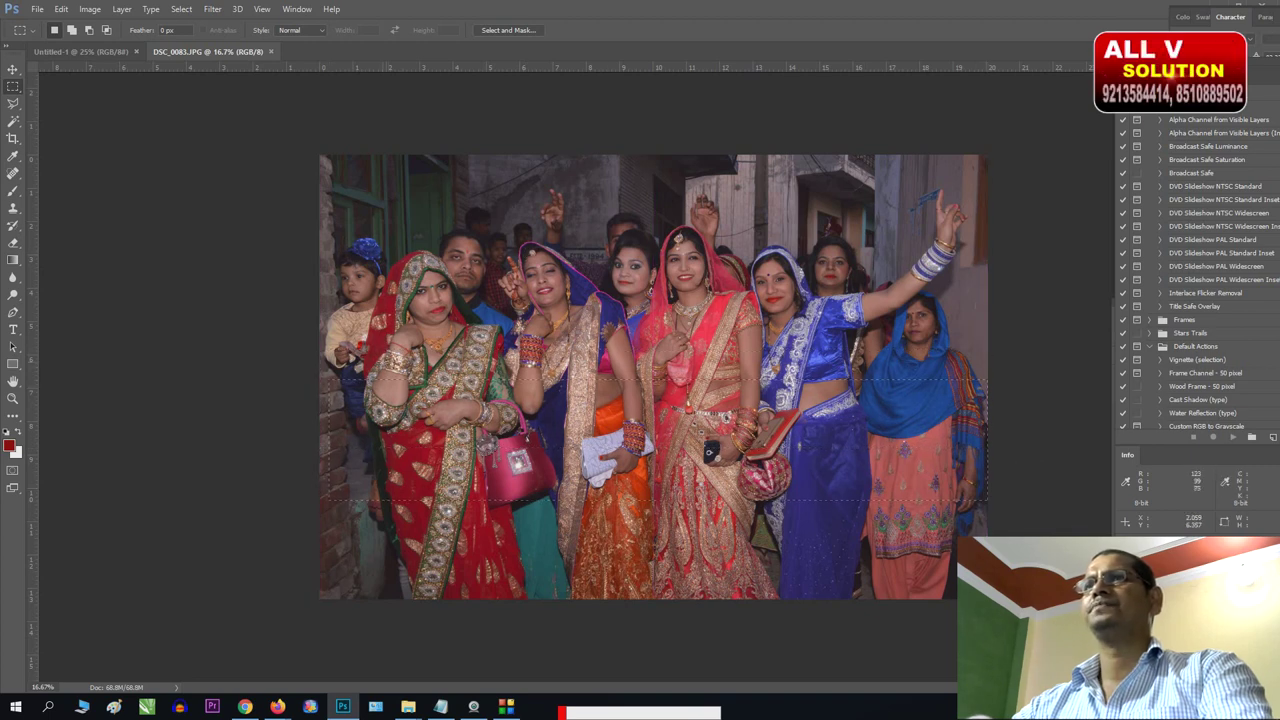
{"action": "left_click_drag", "start_coordinate": [320, 368], "coordinate": [988, 481]}
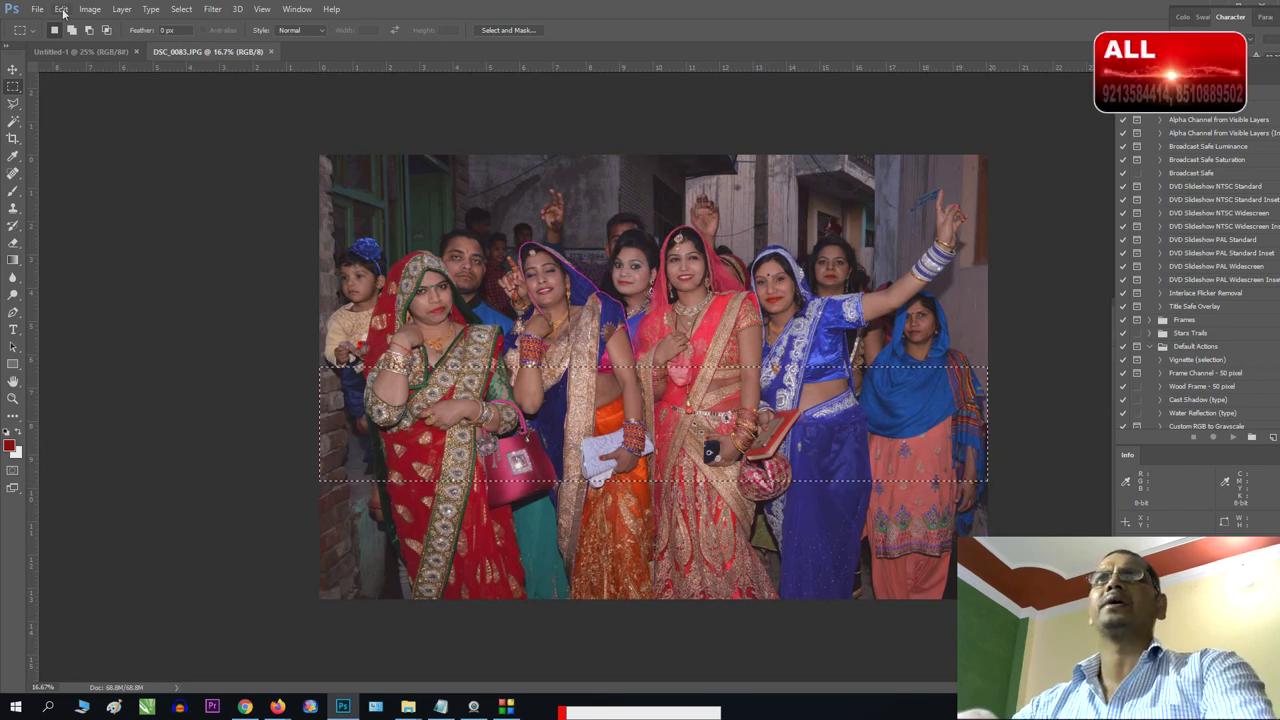
{"action": "left_click", "coordinate": [61, 9]}
{"action": "left_click", "coordinate": [72, 99]}
Paste the strip into Untitled-1 and stretch it over the full 36 × 12 page.
{"action": "left_click", "coordinate": [100, 51]}
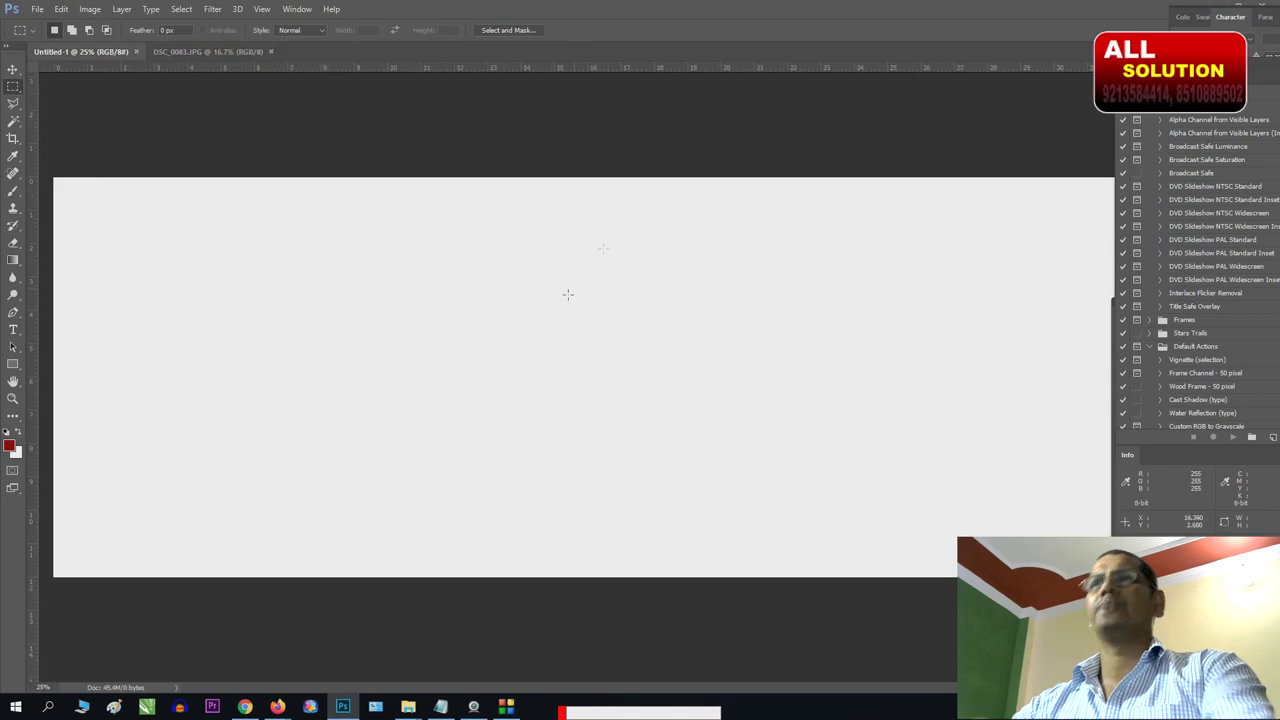
{"action": "key", "text": "ctrl+v"}
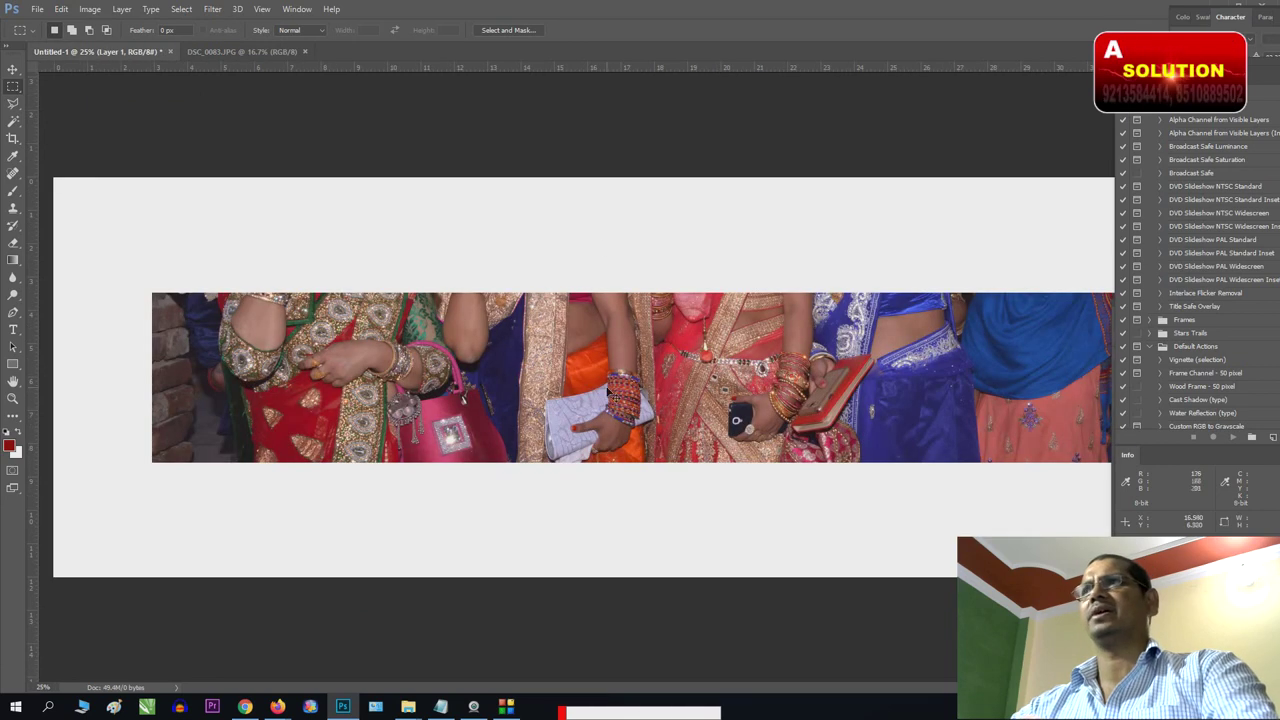
{"action": "key", "text": "ctrl+minus"}
{"action": "key", "text": "ctrl+t"}
{"action": "left_click_drag", "start_coordinate": [320, 322], "coordinate": [263, 251]}
{"action": "left_click_drag", "start_coordinate": [652, 309], "coordinate": [652, 243]}
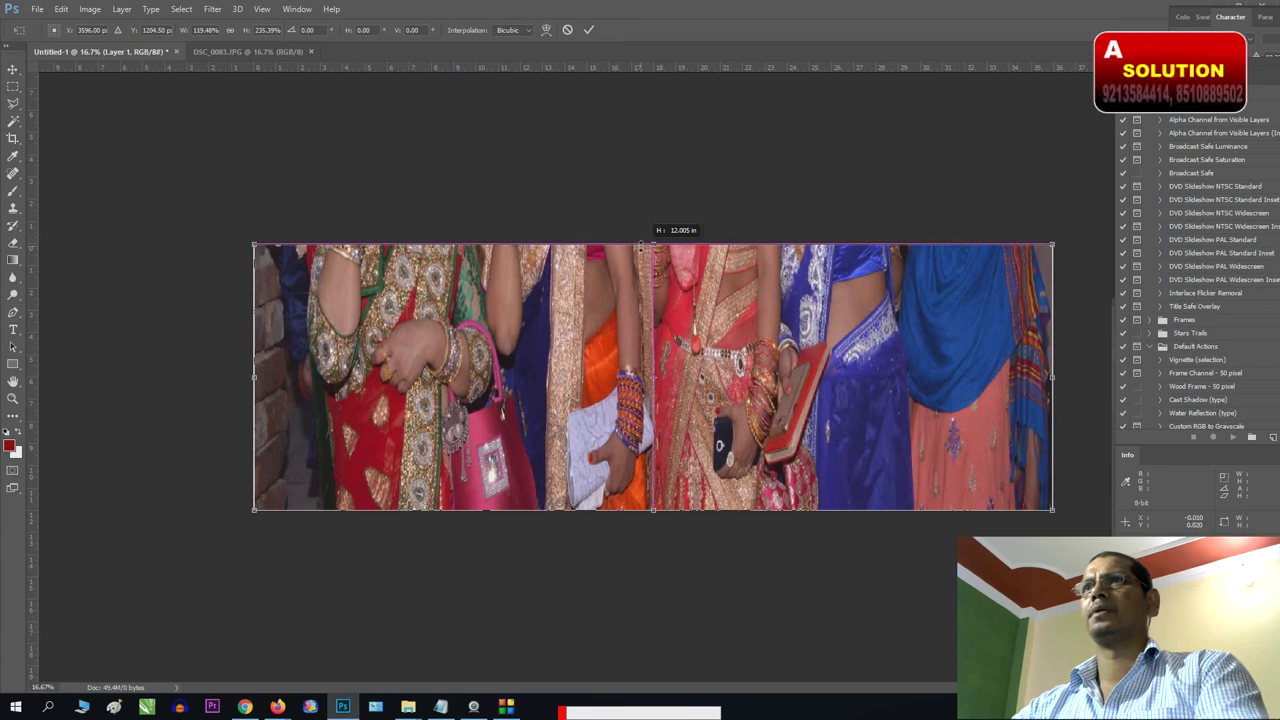
{"action": "key", "text": "Return"}
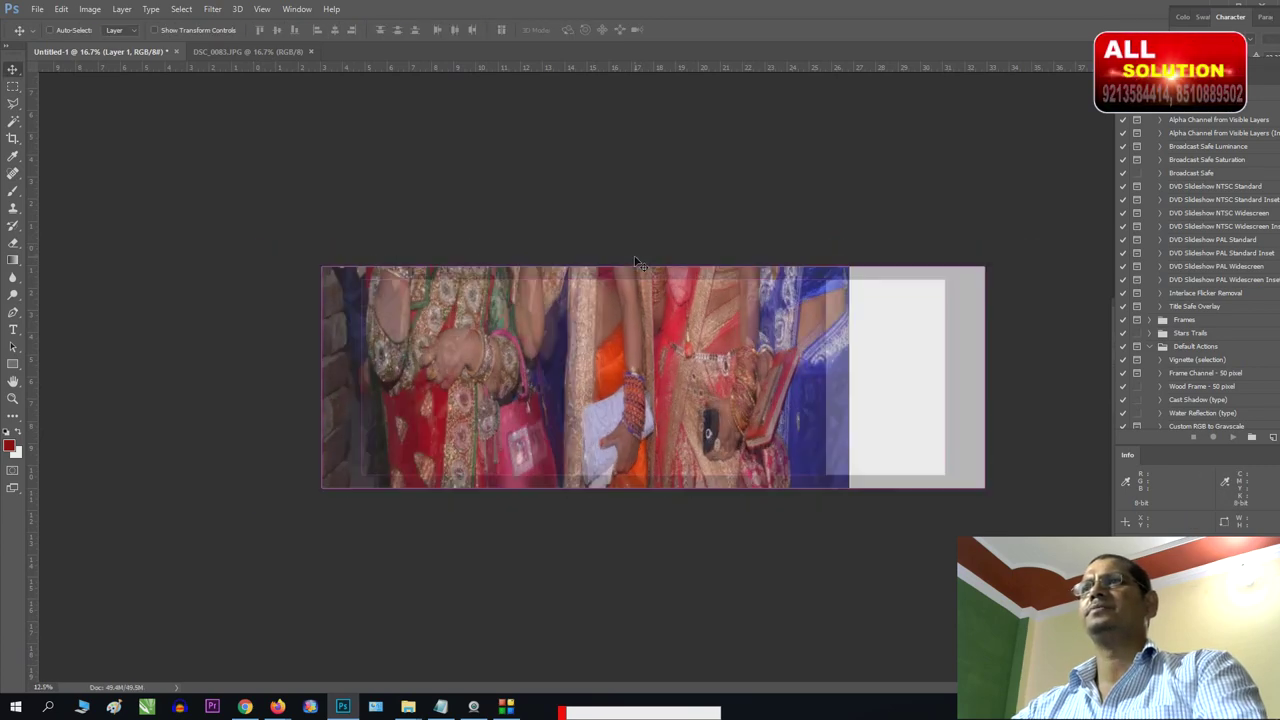
{"action": "key", "text": "ctrl+plus"}
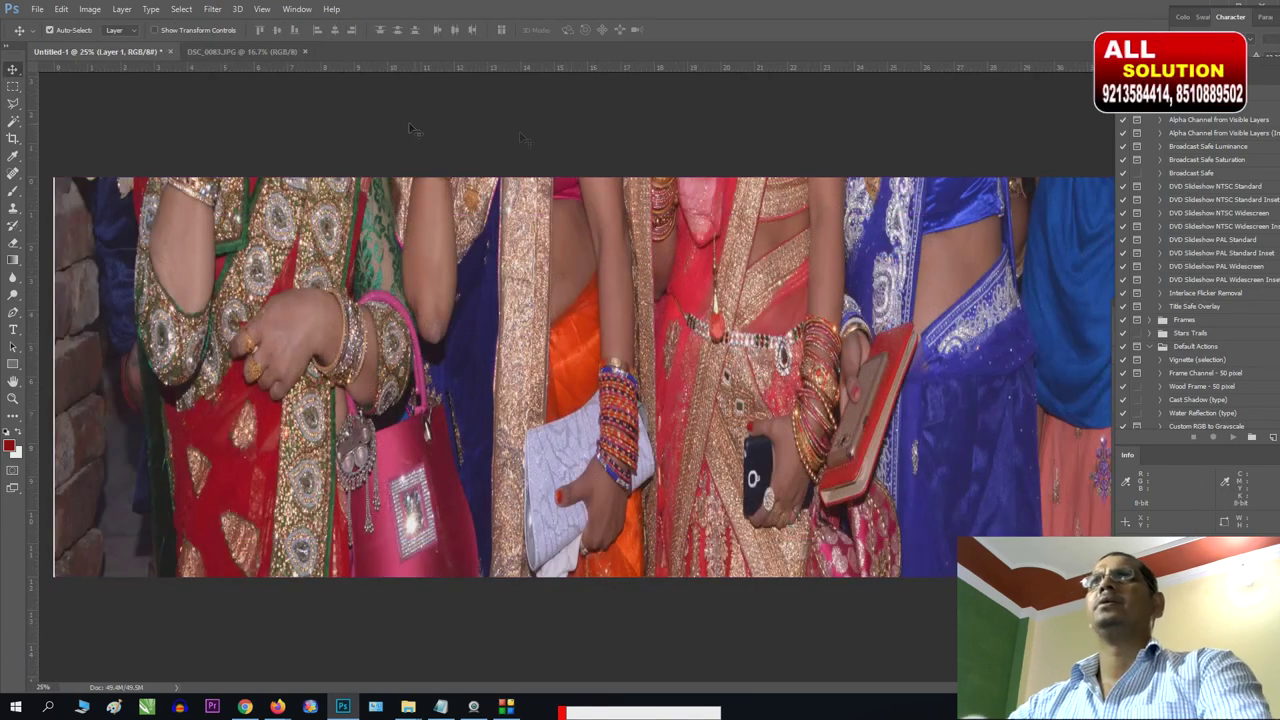
Blur the stretched background photo with a 69.7-pixel Gaussian Blur.
{"action": "key", "text": "alt+t"}
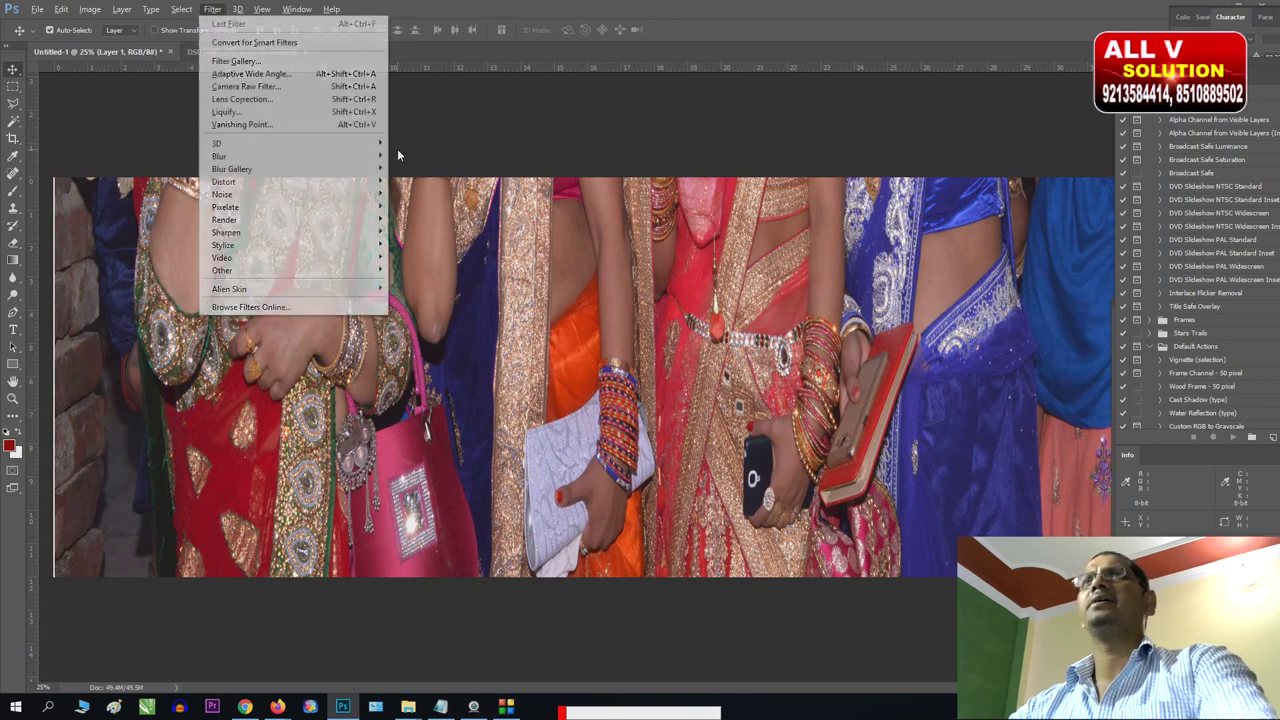
{"action": "key", "text": "Escape"}
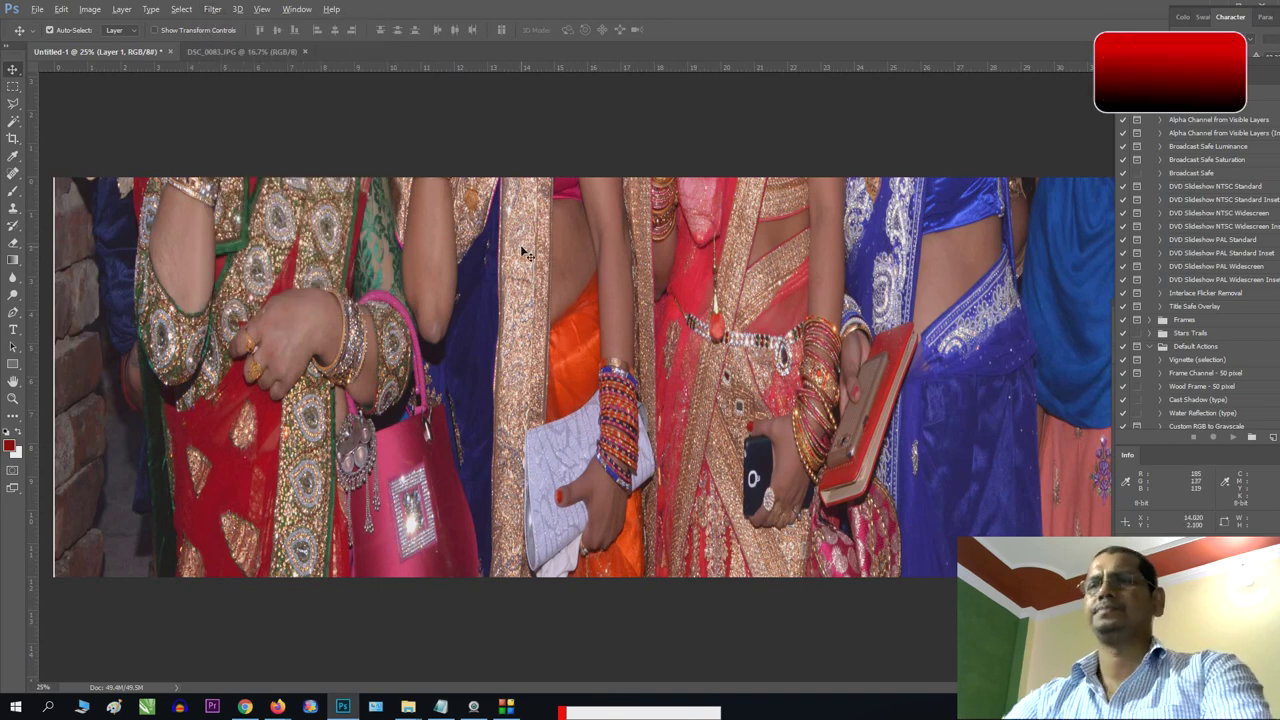
{"action": "key", "text": "alt+t"}
{"action": "left_click", "coordinate": [213, 10]}
{"action": "left_click", "coordinate": [213, 10]}
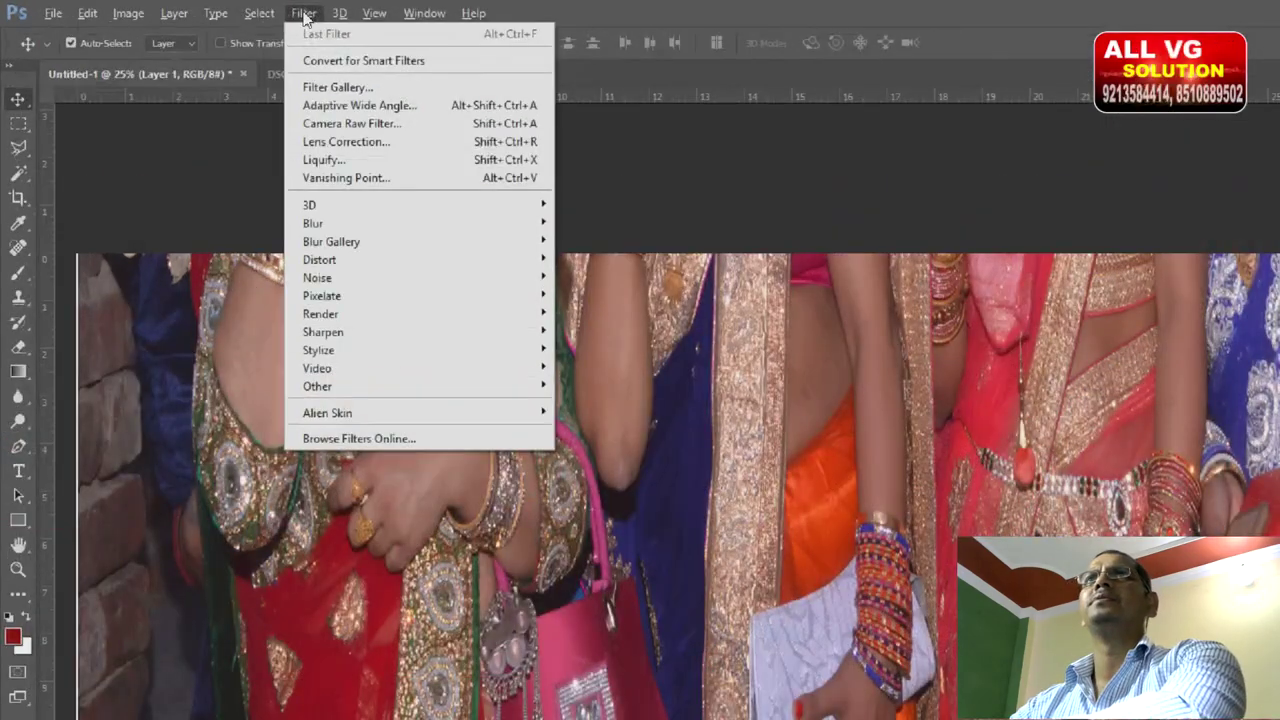
{"action": "mouse_move", "coordinate": [438, 313]}
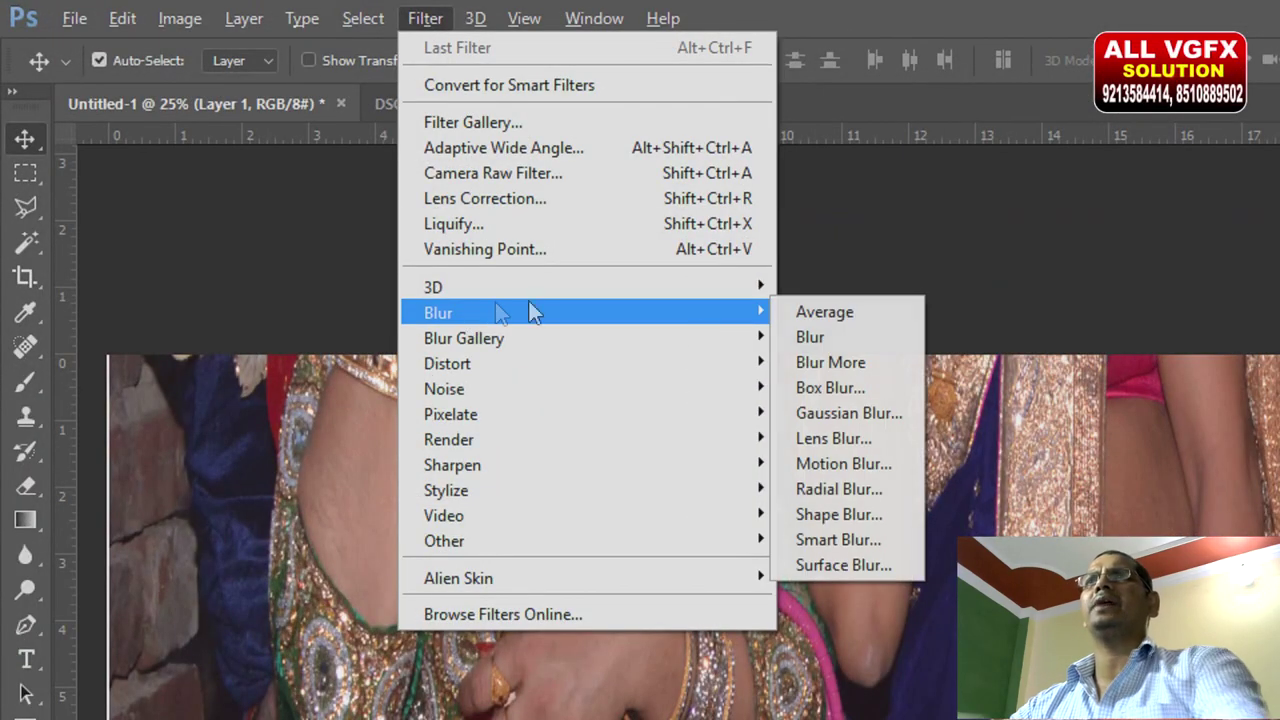
{"action": "left_click", "coordinate": [825, 413]}
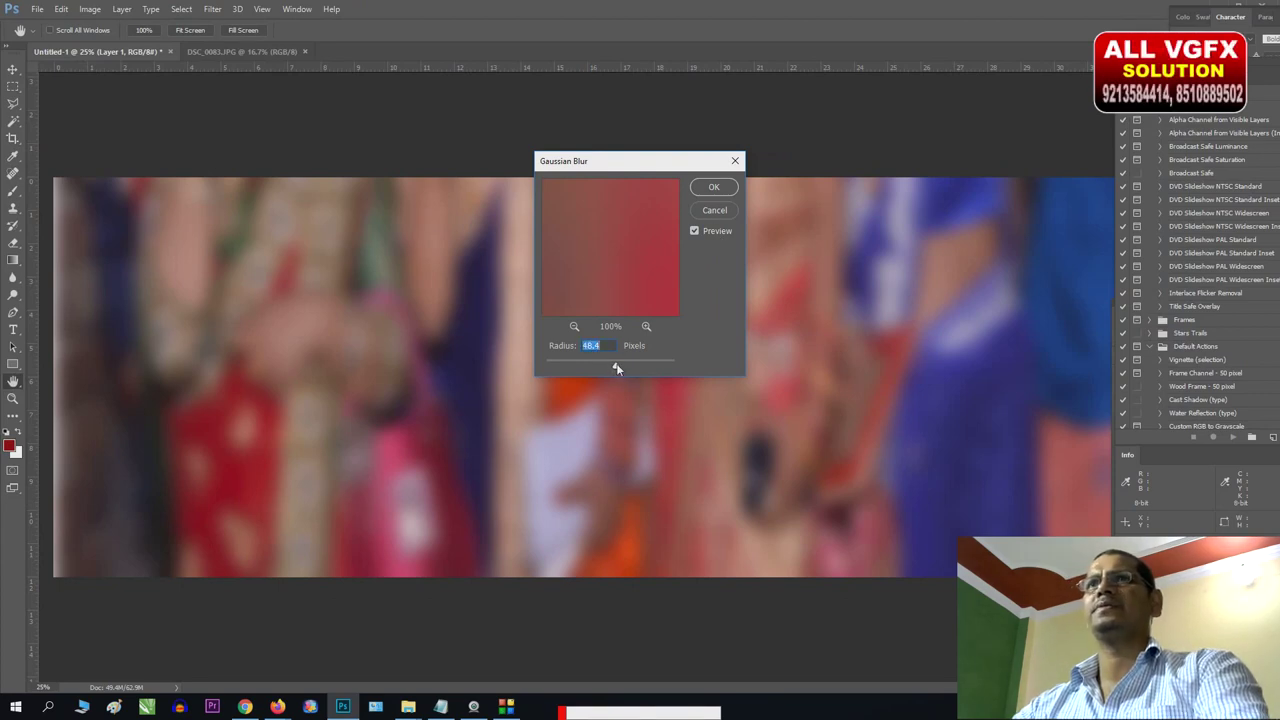
{"action": "left_click_drag", "start_coordinate": [617, 369], "coordinate": [621, 366]}
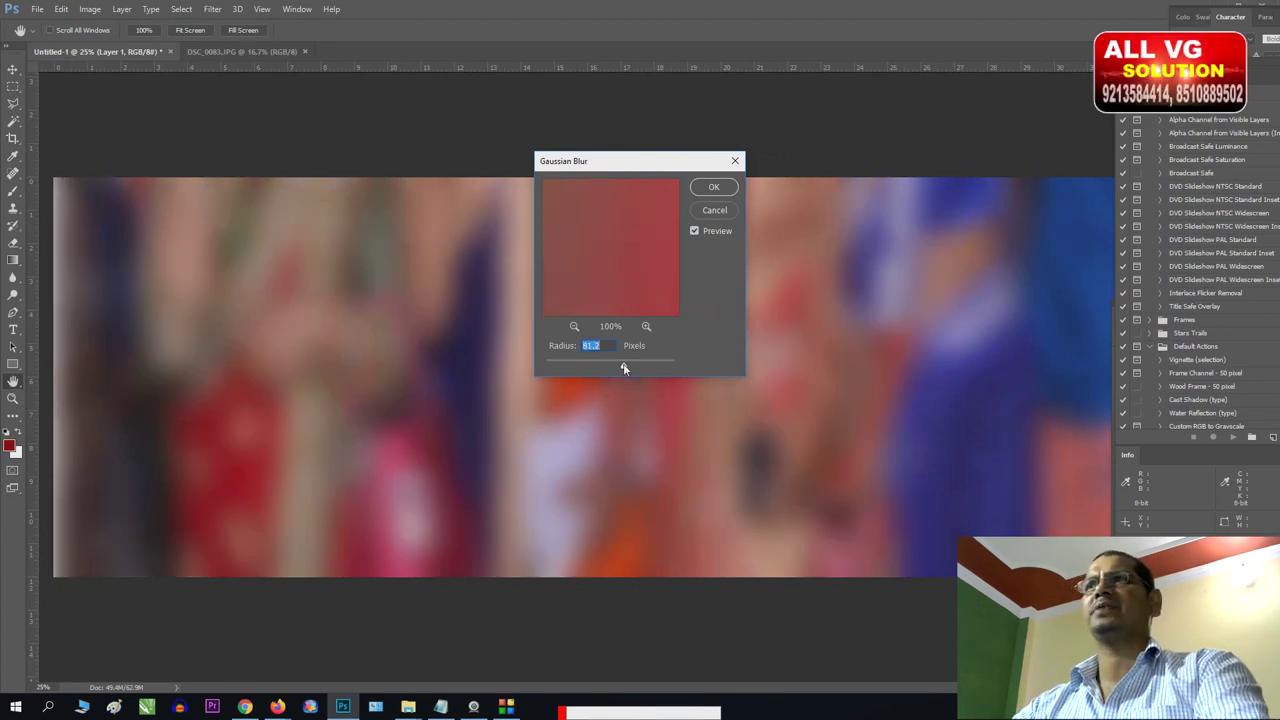
{"action": "left_click", "coordinate": [710, 187]}
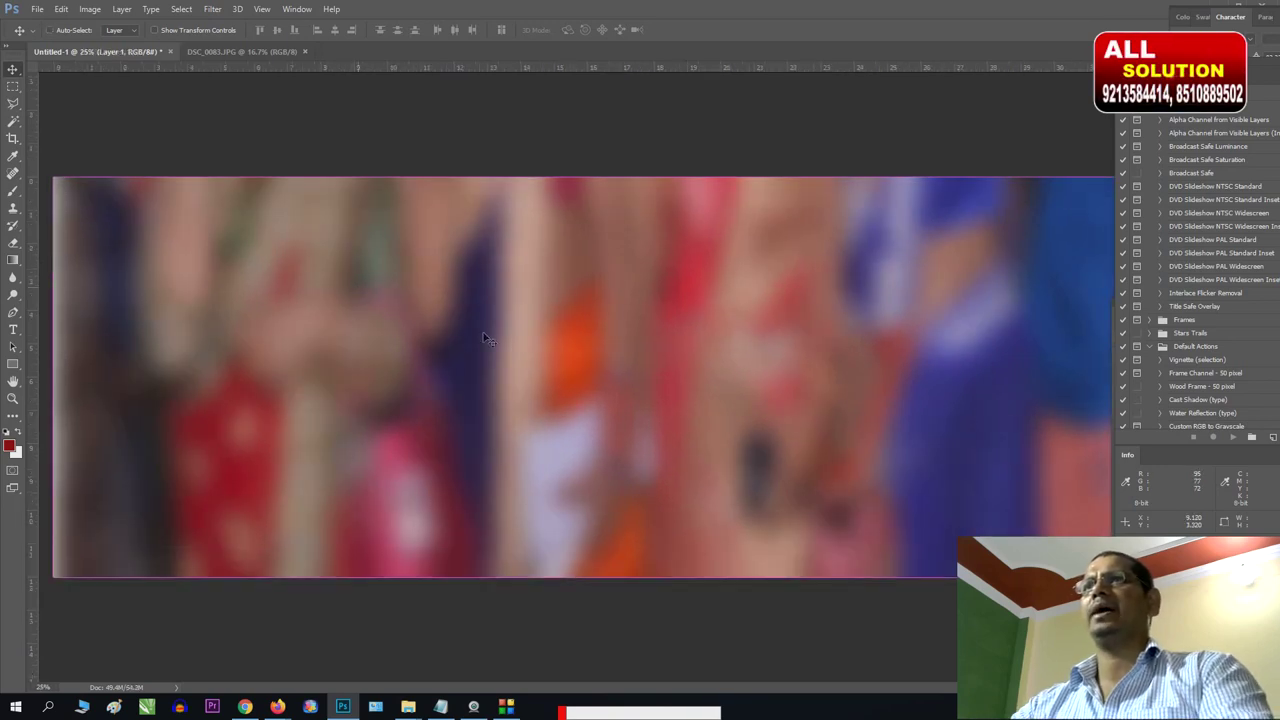
Apply Levels with white input 194 and midtones 0.91, then reapply the Gaussian blur.
{"action": "key", "text": "ctrl+l"}
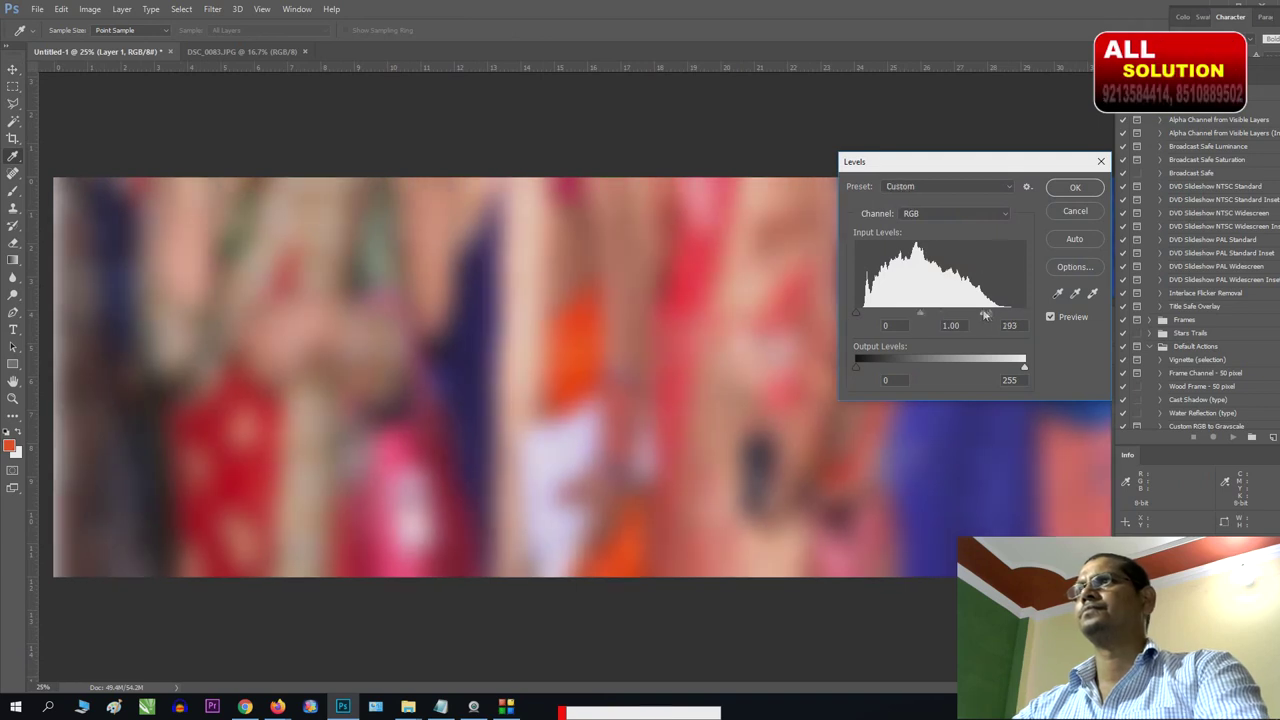
{"action": "left_click_drag", "start_coordinate": [1024, 313], "coordinate": [926, 313]}
{"action": "key", "text": "Return"}
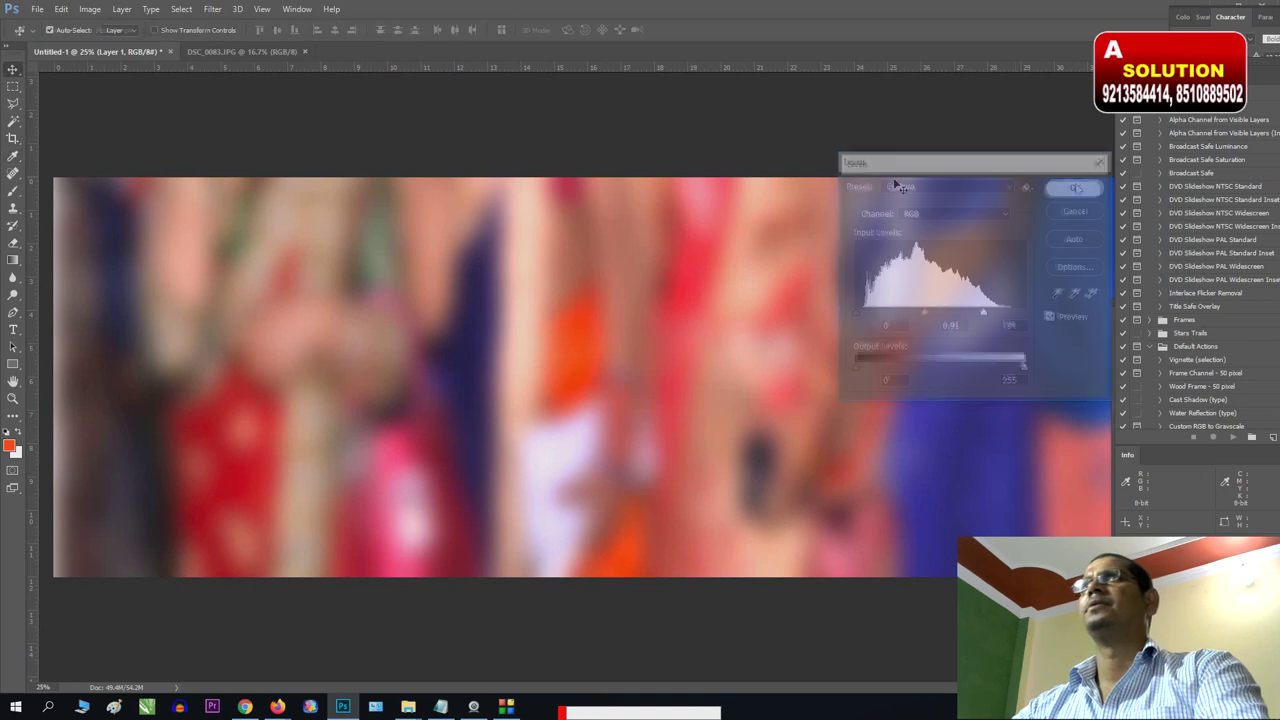
{"action": "left_click", "coordinate": [212, 9]}
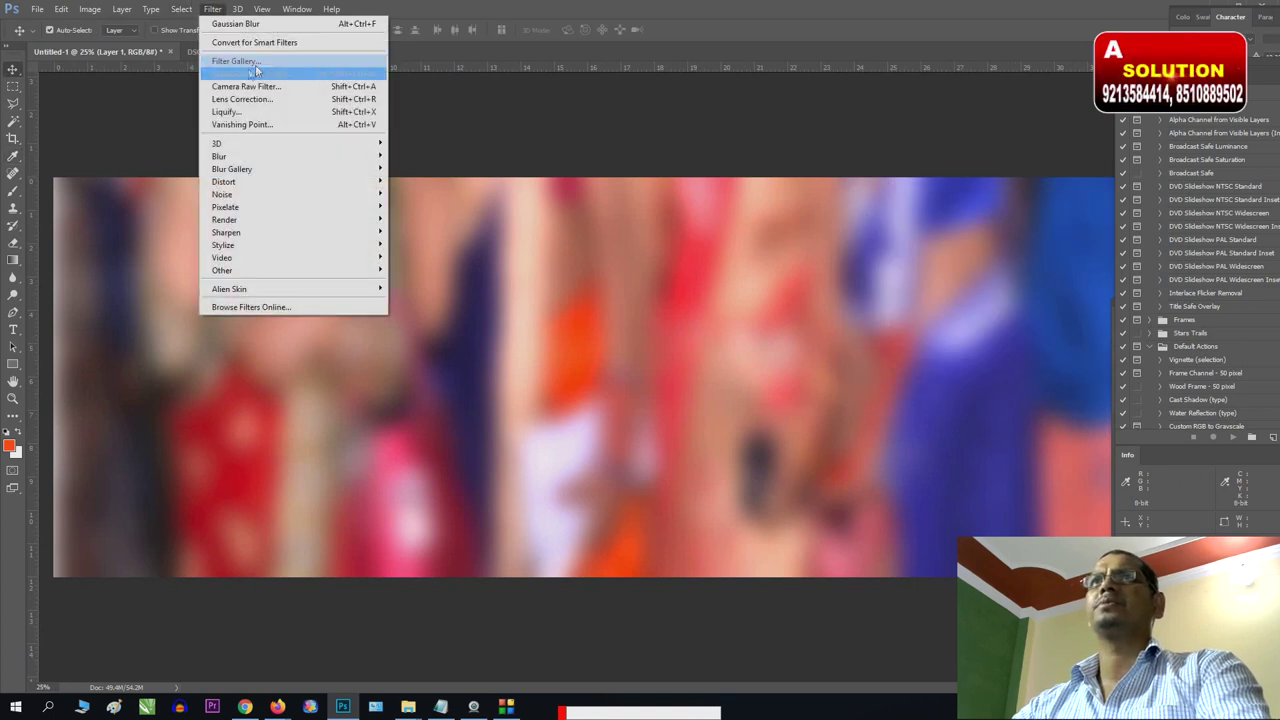
{"action": "left_click", "coordinate": [236, 23]}
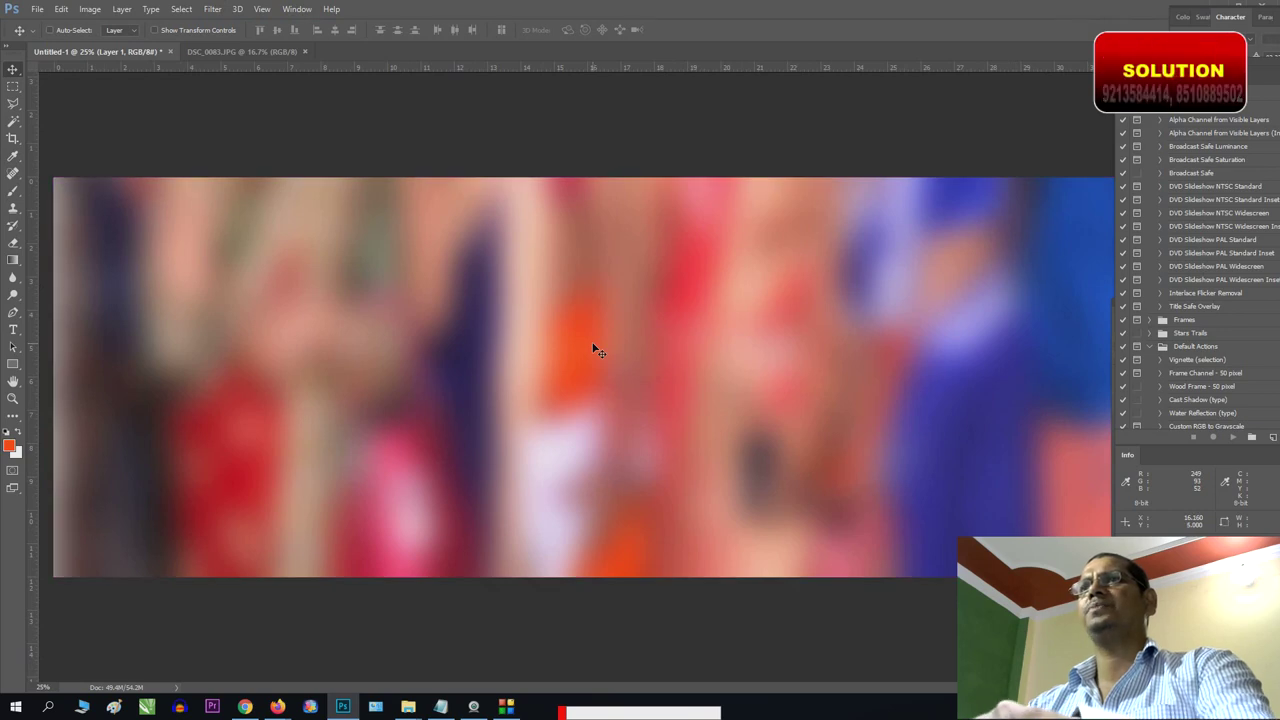
Open and dismiss the feature search and Filter menu without applying anything.
{"action": "key", "text": "ctrl+f"}
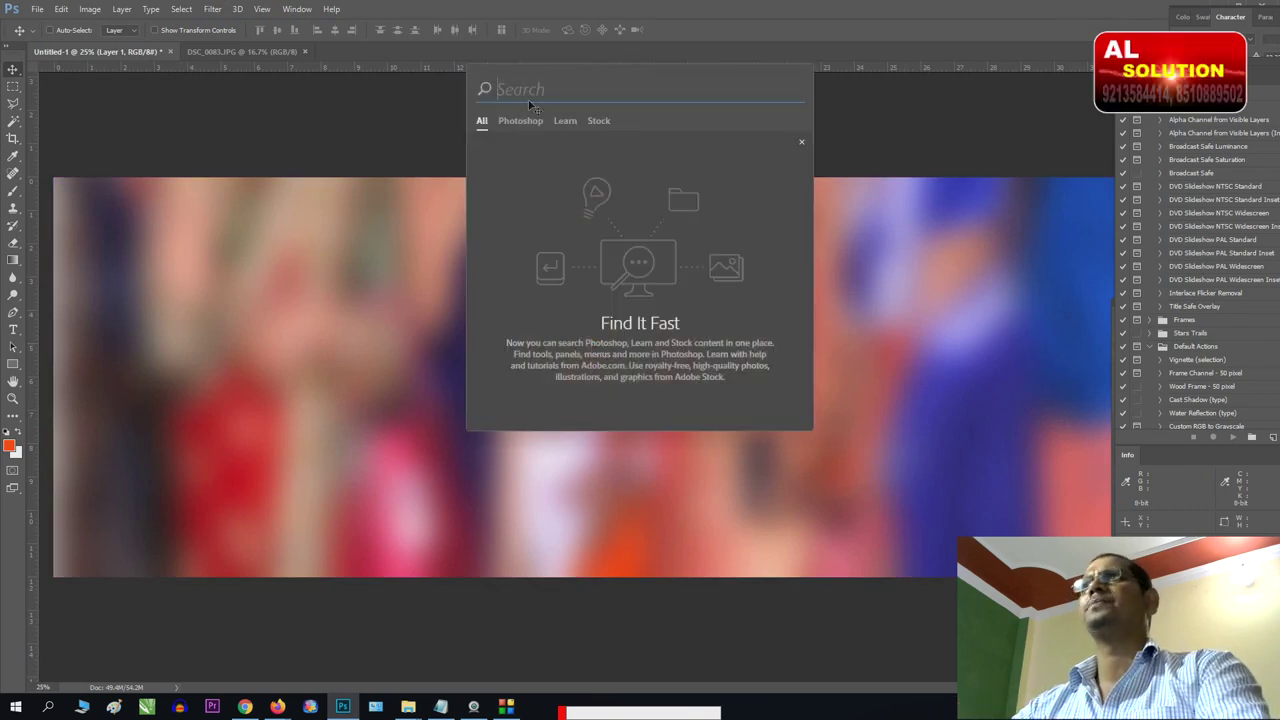
{"action": "left_click", "coordinate": [800, 143]}
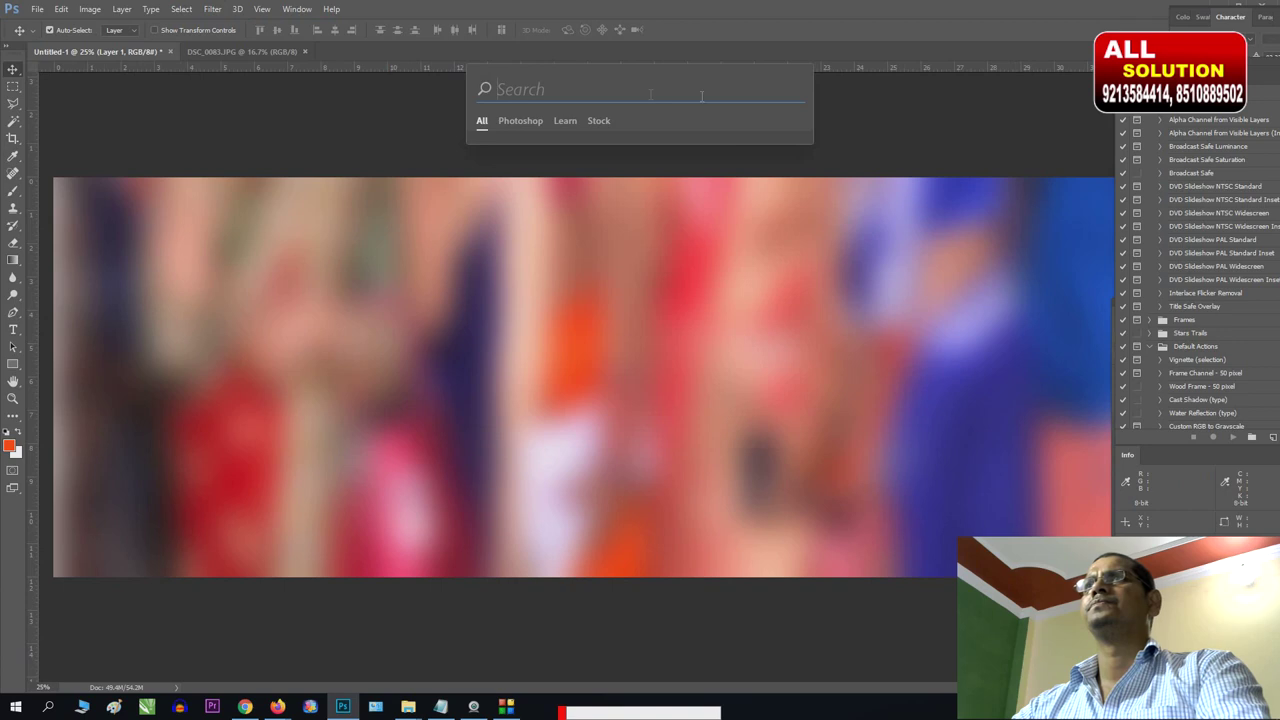
{"action": "left_click", "coordinate": [378, 118]}
{"action": "left_click", "coordinate": [212, 9]}
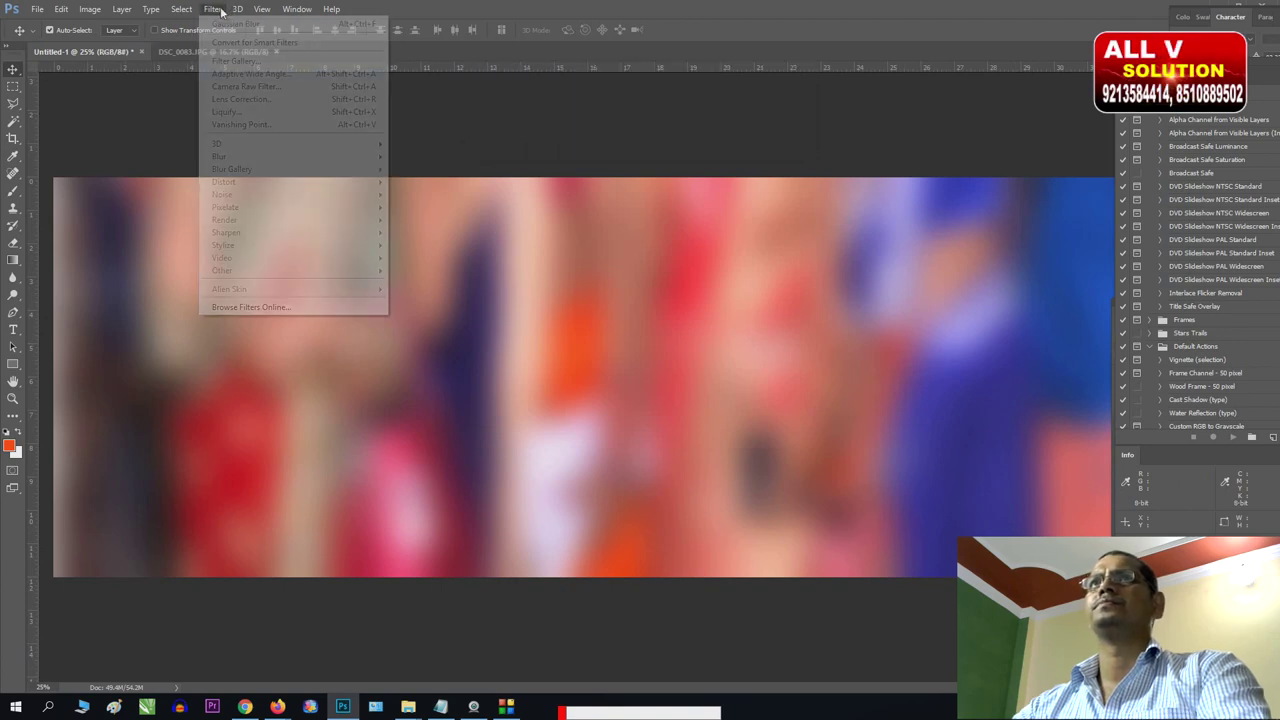
{"action": "left_click", "coordinate": [521, 388]}
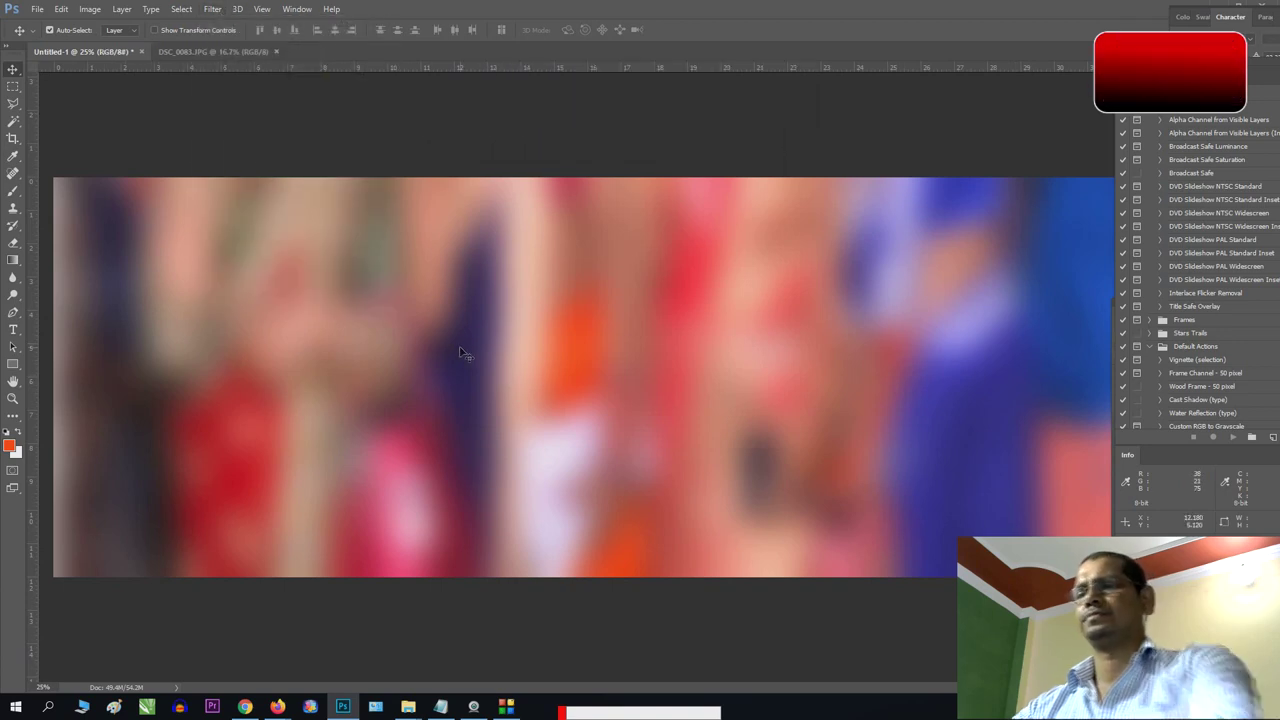
Select Layer 1 and brighten it with Levels: midtones 1.14, white input 235.
{"action": "key", "text": "F7"}
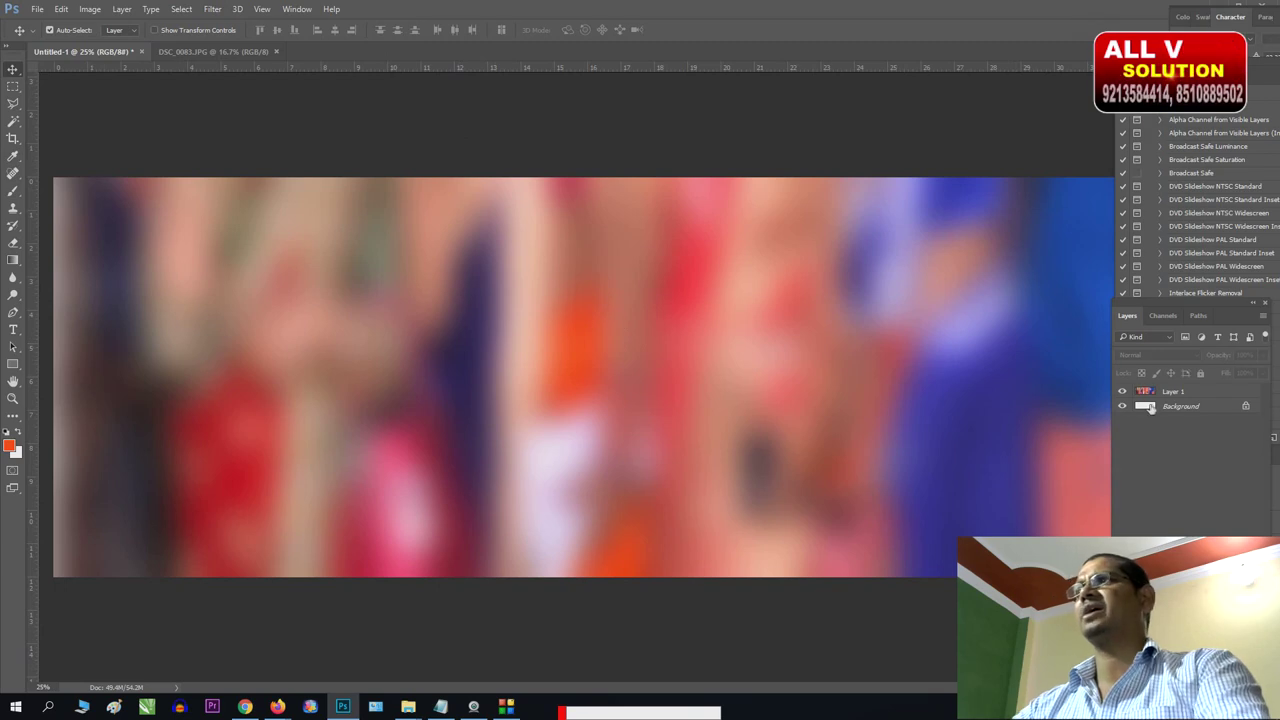
{"action": "left_click", "coordinate": [1123, 393]}
{"action": "left_click", "coordinate": [1123, 393]}
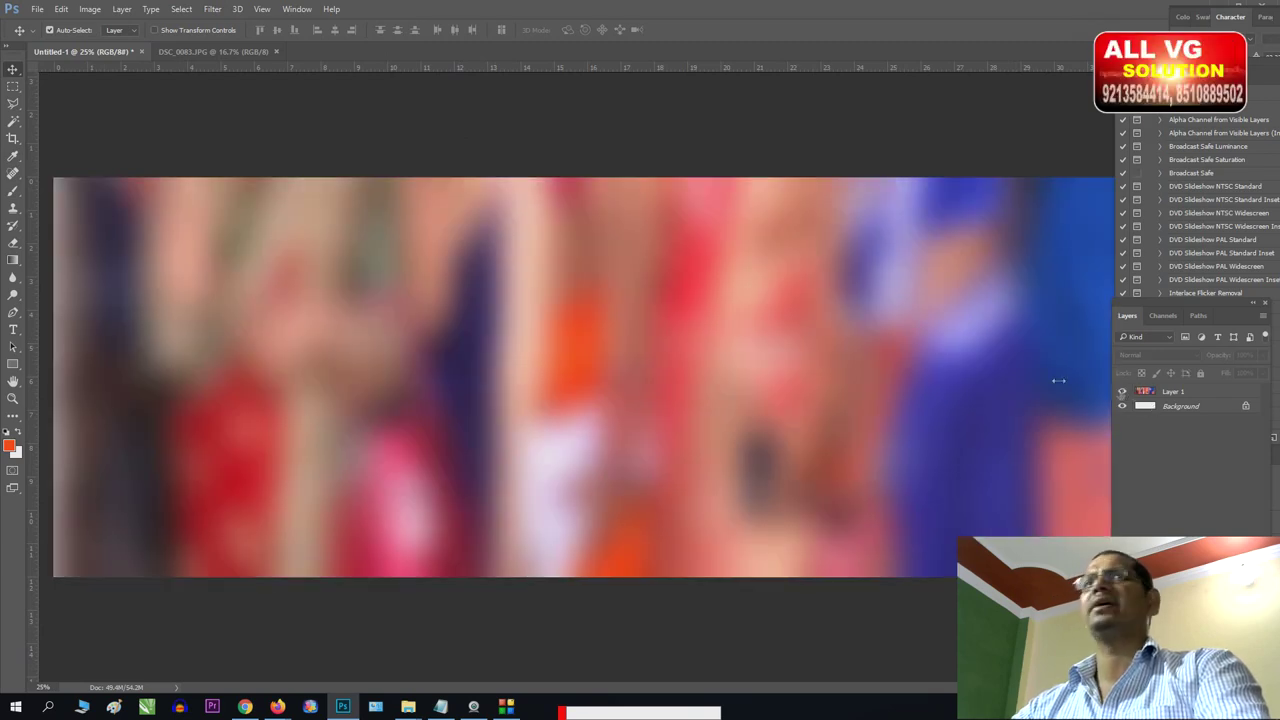
{"action": "left_click", "coordinate": [391, 324]}
{"action": "key", "text": "ctrl+l"}
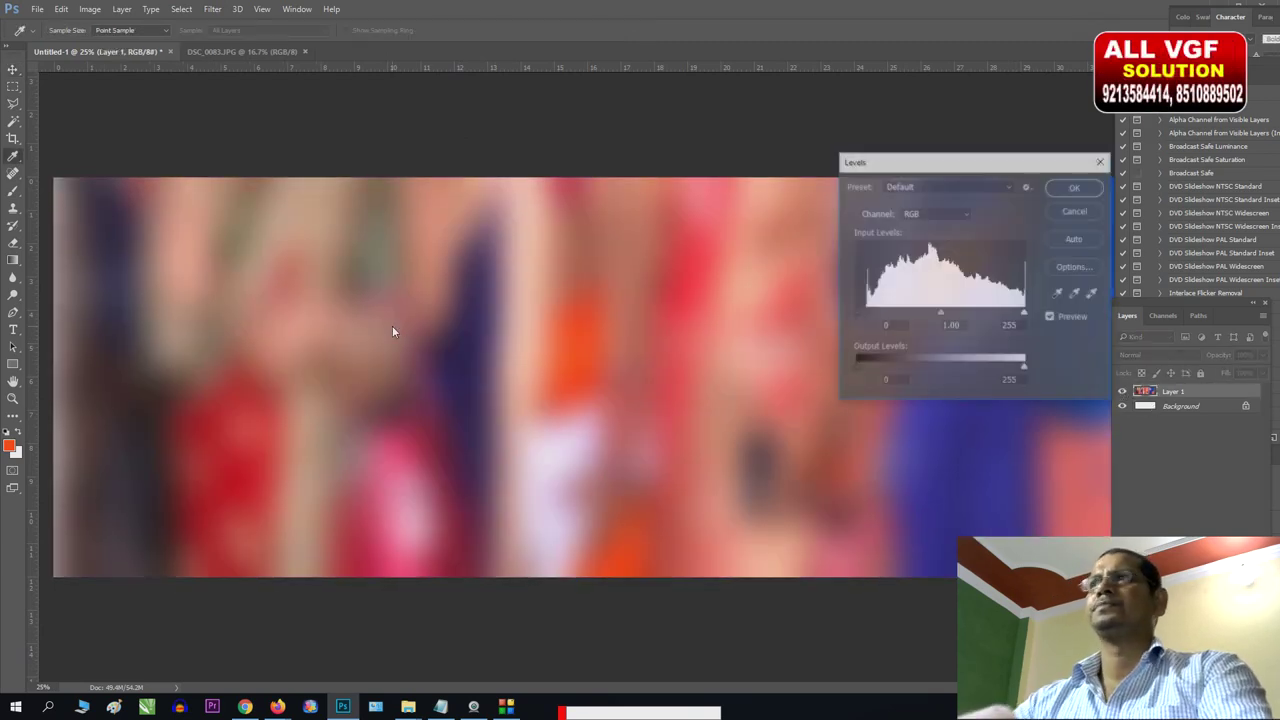
{"action": "left_click_drag", "start_coordinate": [941, 316], "coordinate": [932, 312]}
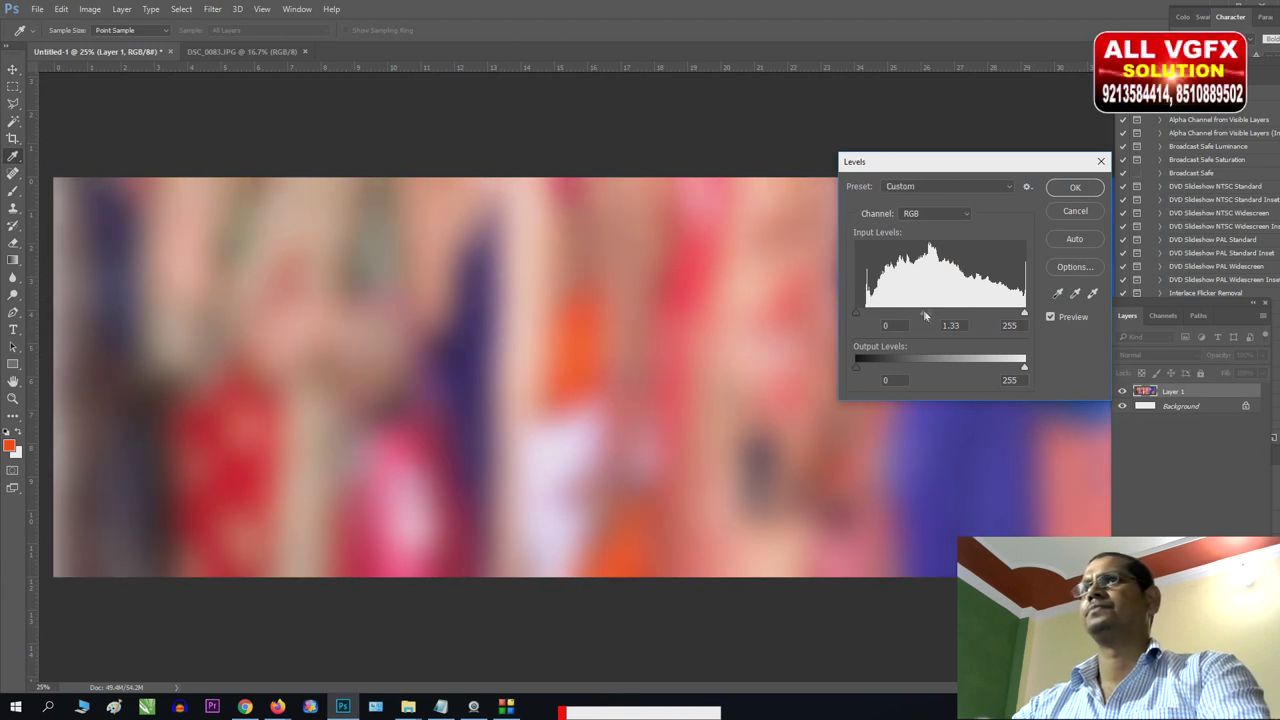
{"action": "left_click_drag", "start_coordinate": [1024, 312], "coordinate": [1011, 312]}
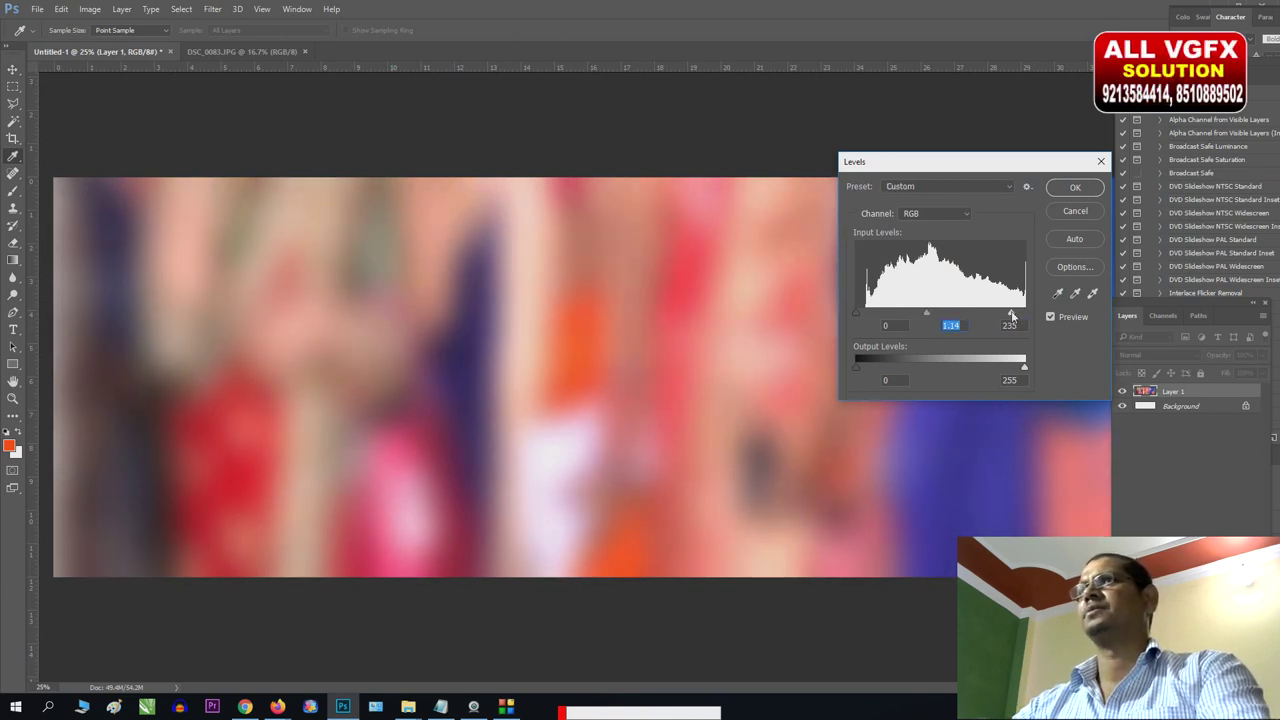
{"action": "left_click", "coordinate": [1075, 187]}
{"action": "key", "text": "v"}
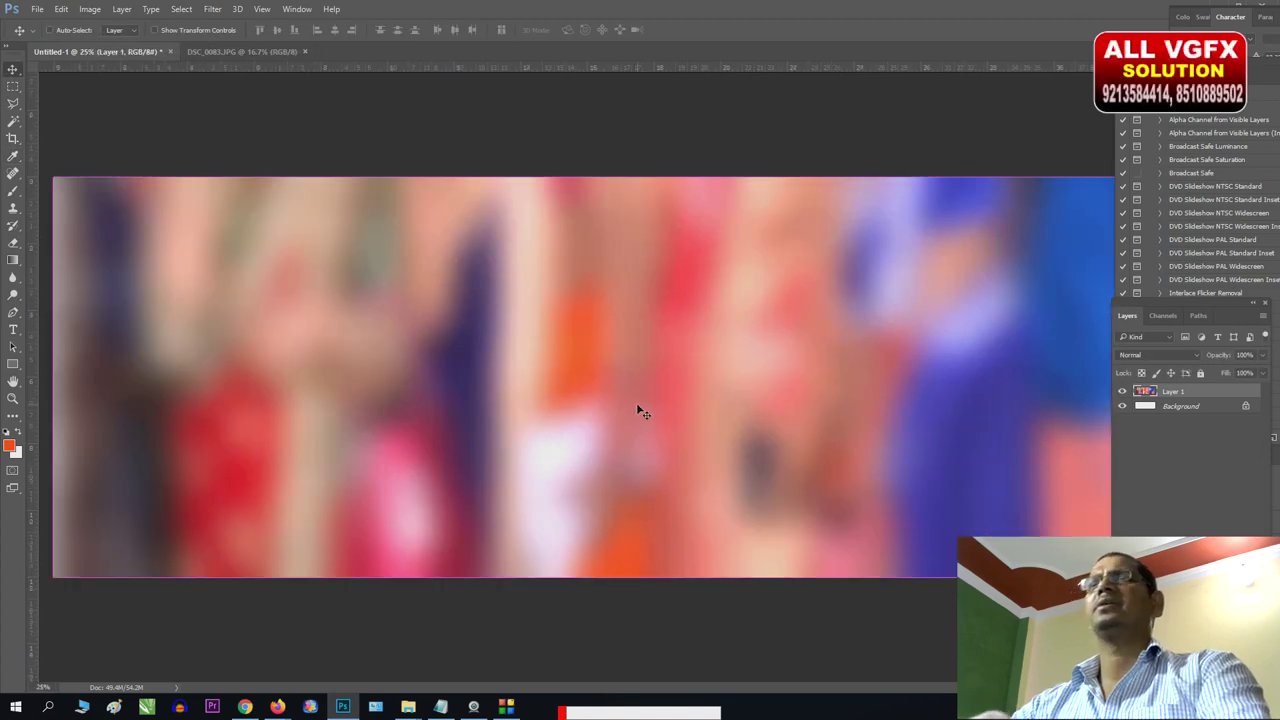
Add a further Gaussian Blur of about 81.2 pixels to the background.
{"action": "left_click", "coordinate": [212, 9]}
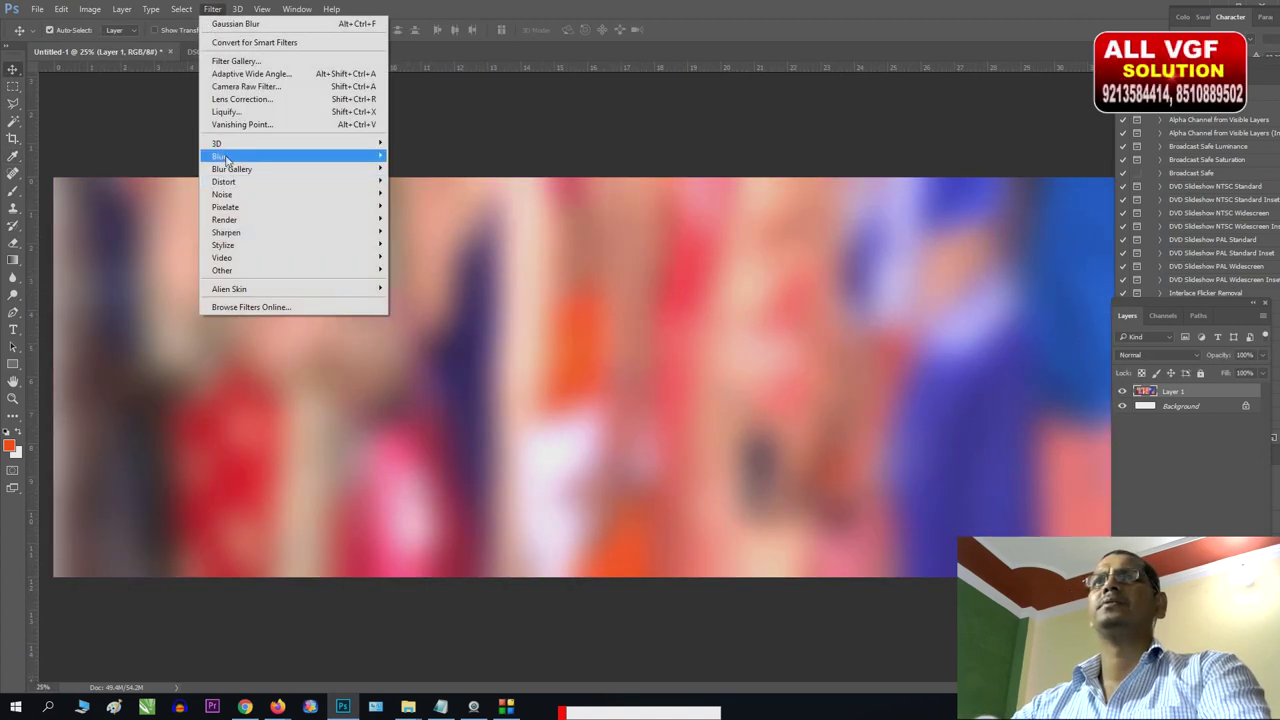
{"action": "mouse_move", "coordinate": [222, 156]}
{"action": "left_click", "coordinate": [430, 207]}
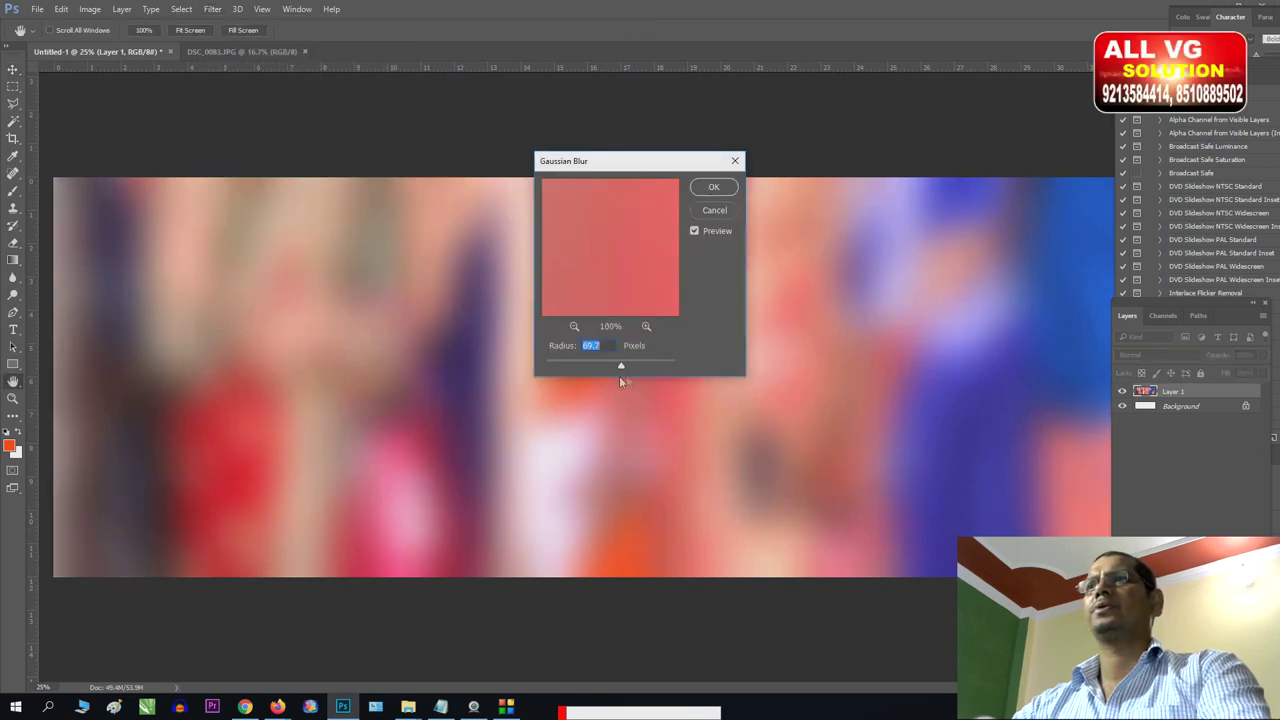
{"action": "left_click_drag", "start_coordinate": [633, 365], "coordinate": [629, 364]}
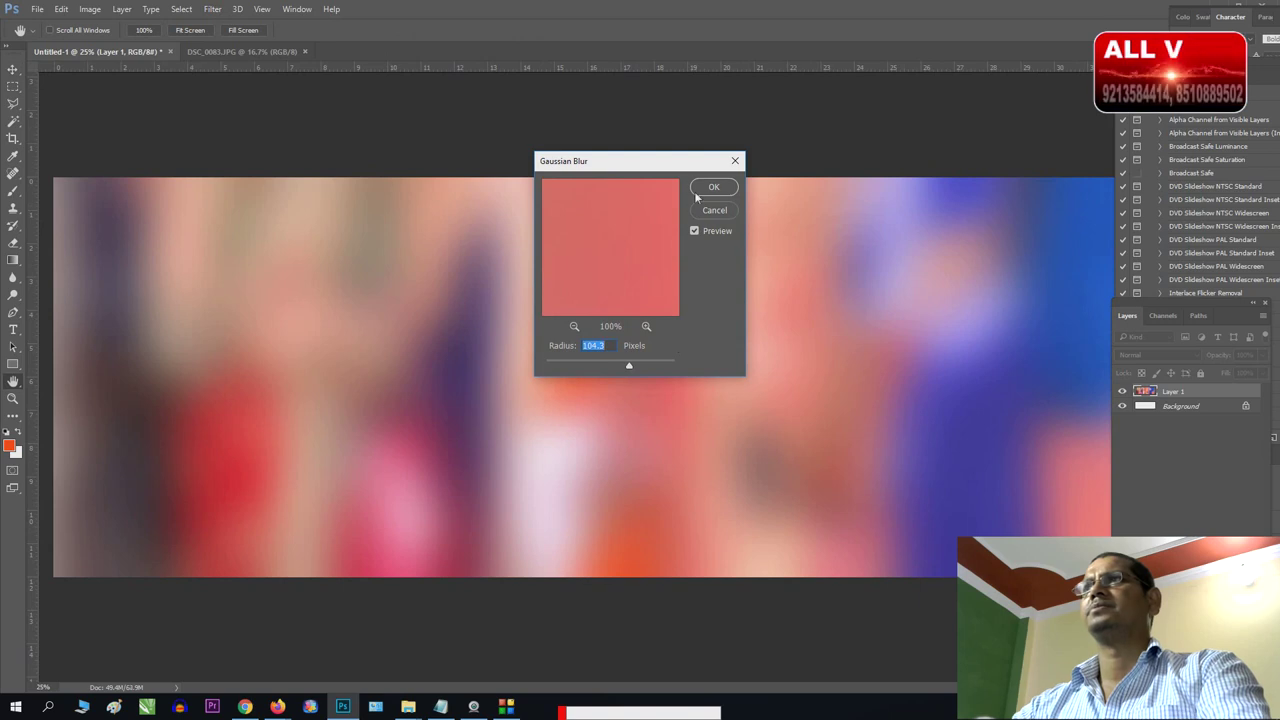
{"action": "left_click_drag", "start_coordinate": [628, 372], "coordinate": [624, 372]}
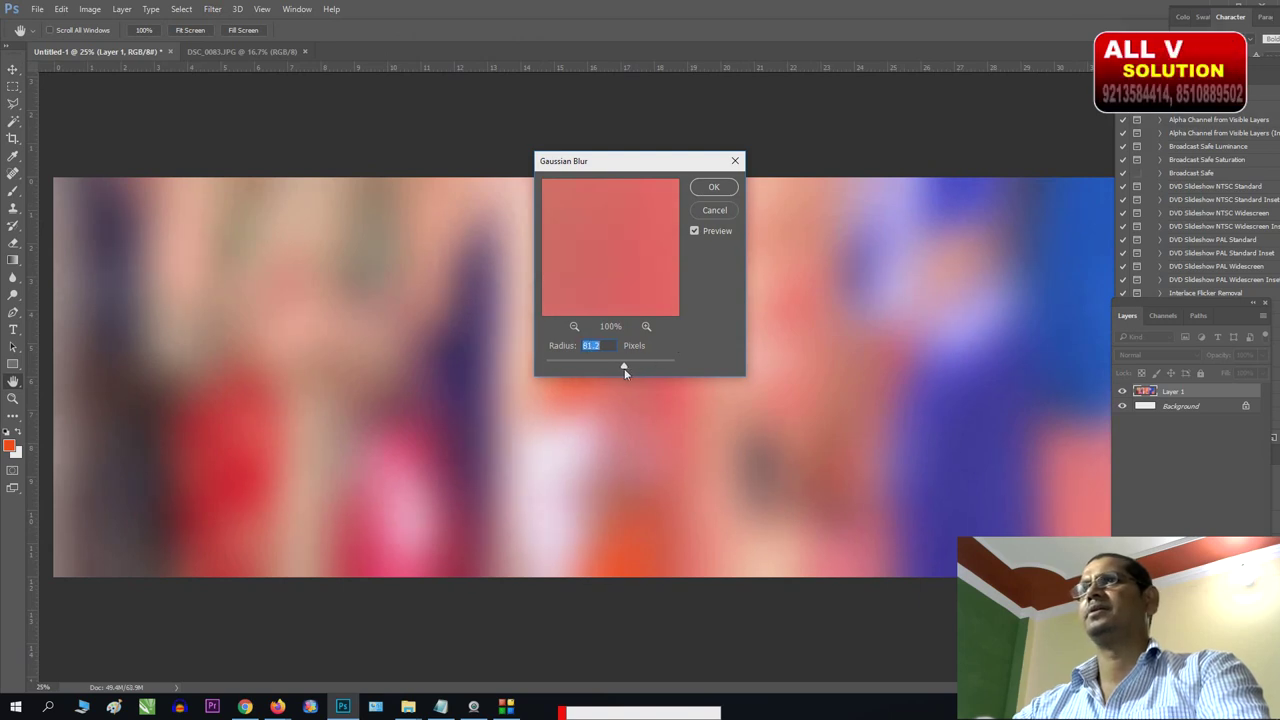
{"action": "left_click", "coordinate": [714, 187]}
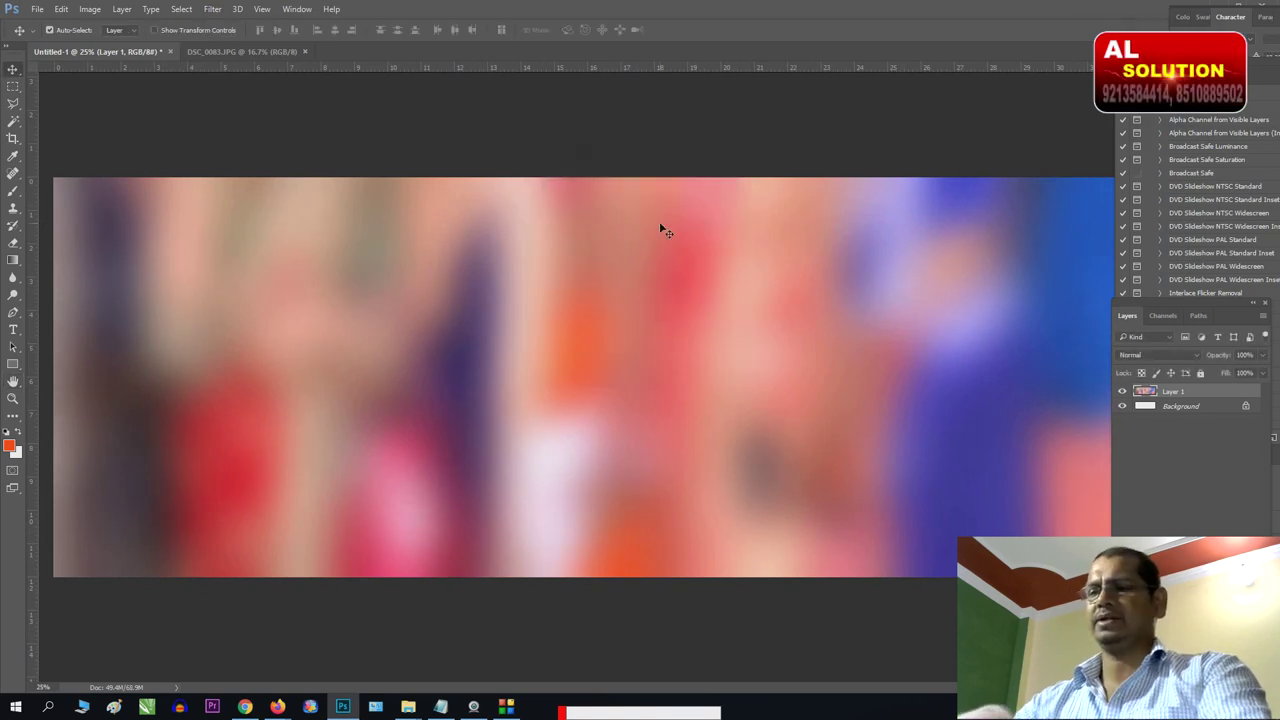
Deepen the background with Curves (input 133 to output 108), then switch to DSC_0083.JPG.
{"action": "key", "text": "ctrl+m"}
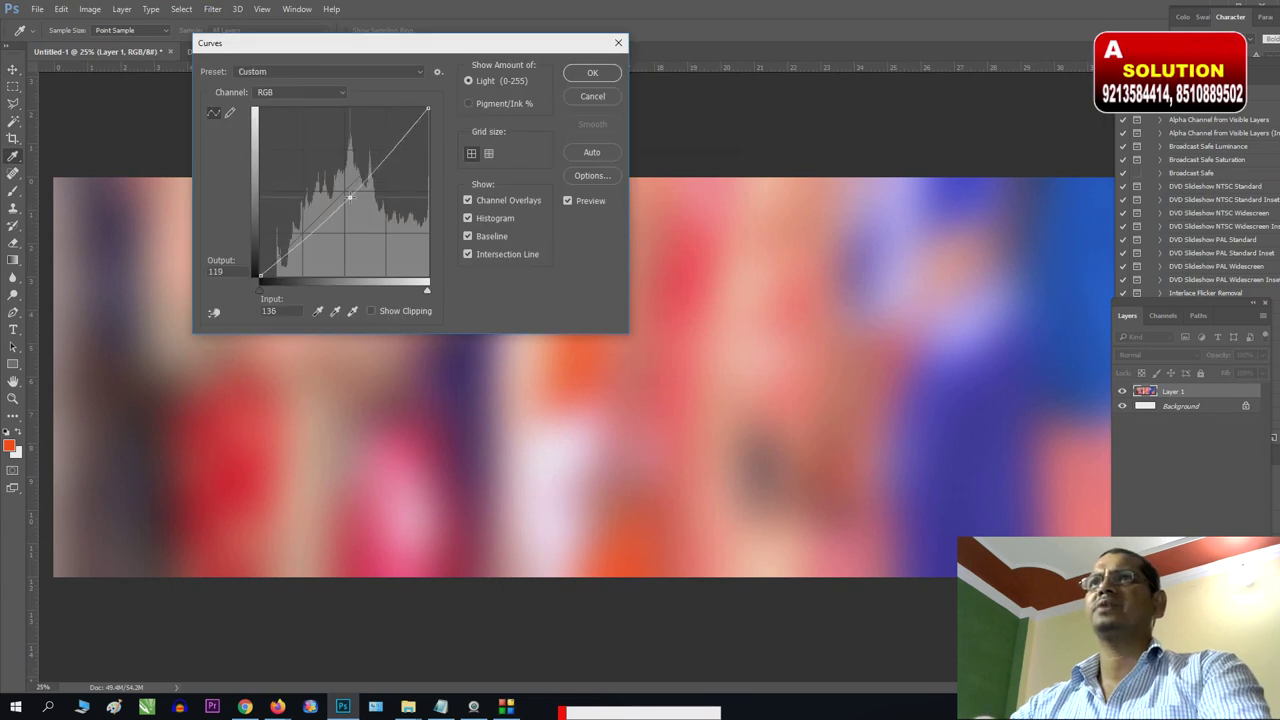
{"action": "left_click_drag", "start_coordinate": [350, 197], "coordinate": [347, 205]}
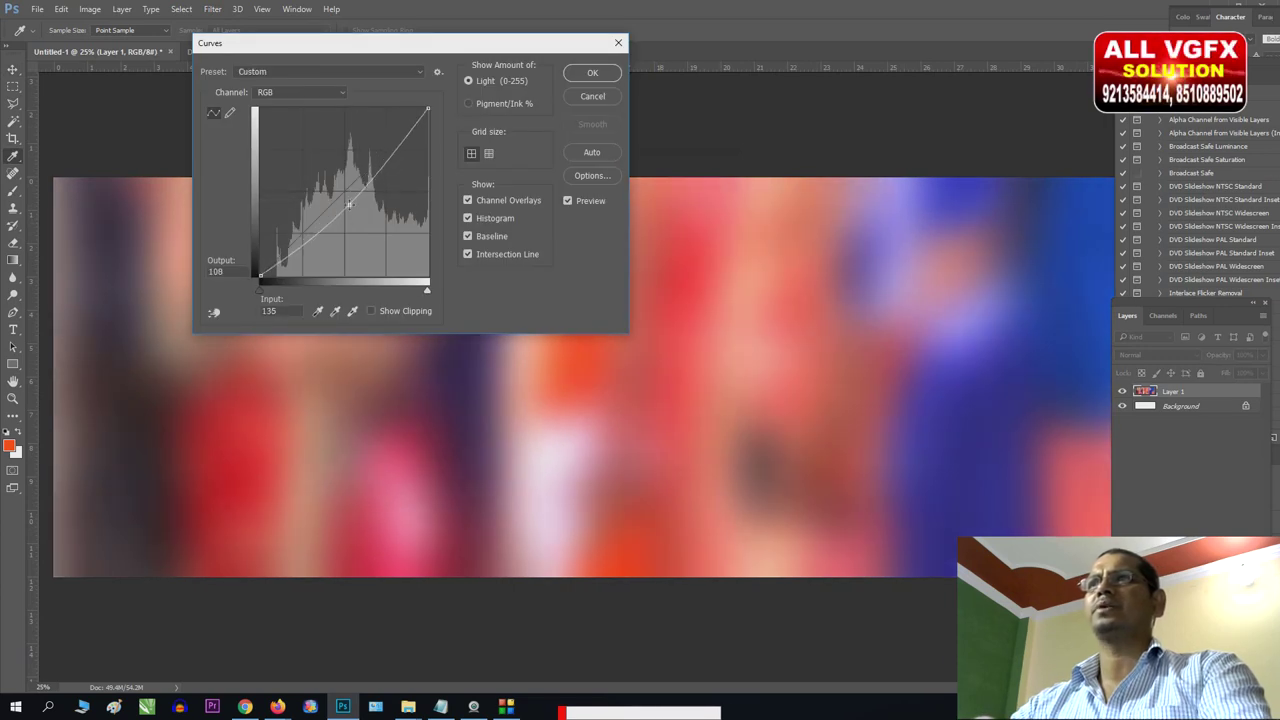
{"action": "left_click", "coordinate": [593, 74]}
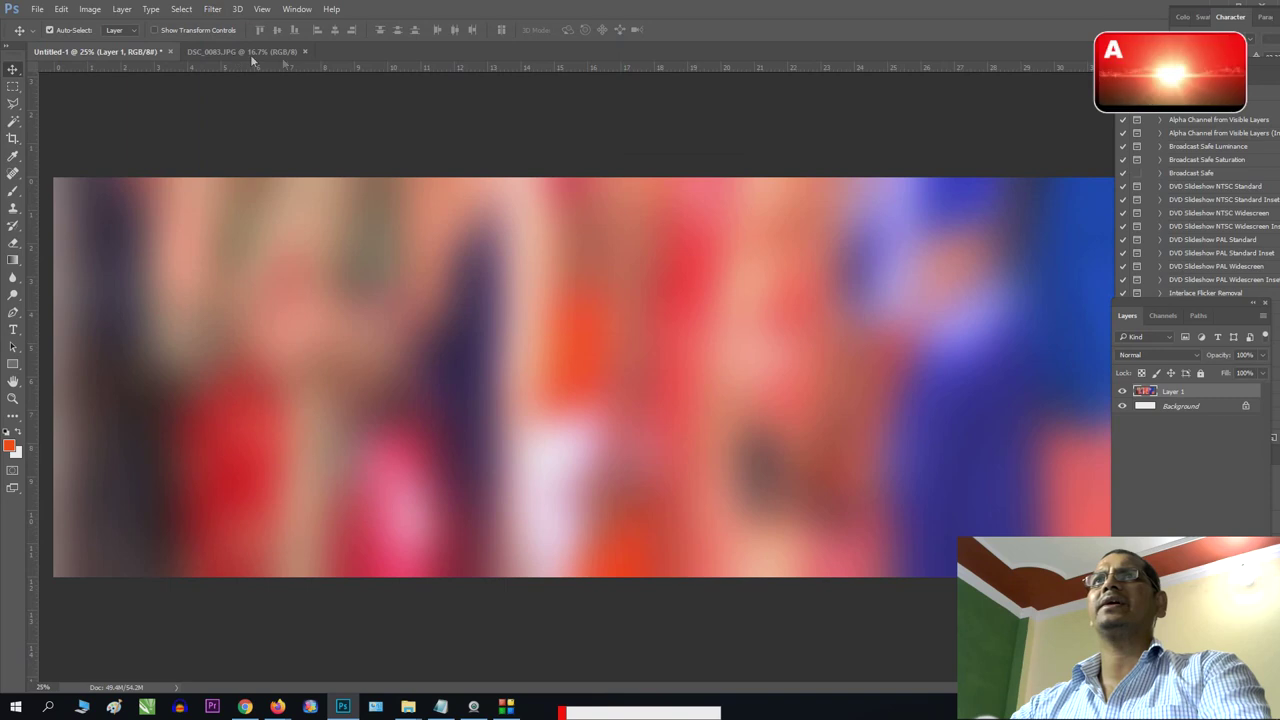
{"action": "left_click", "coordinate": [245, 51]}
Copy the whole group photo and paste it into the album spread.
{"action": "key", "text": "ctrl+a"}
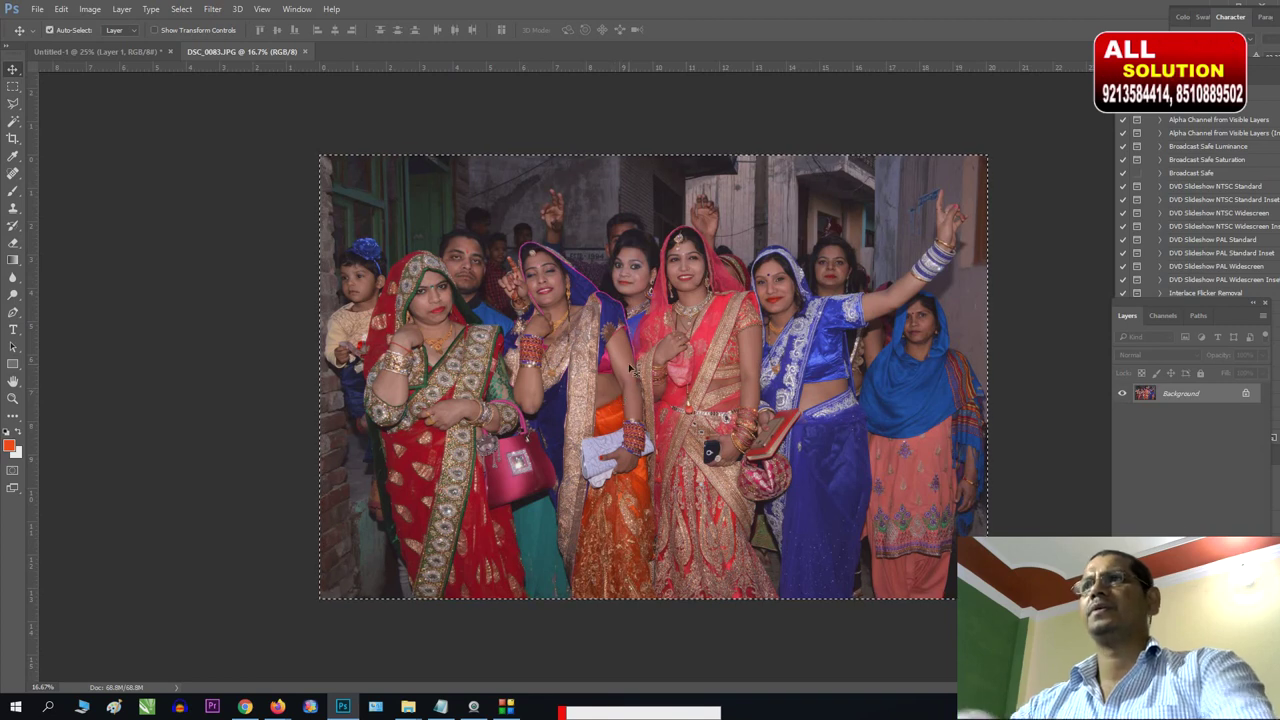
{"action": "key", "text": "m"}
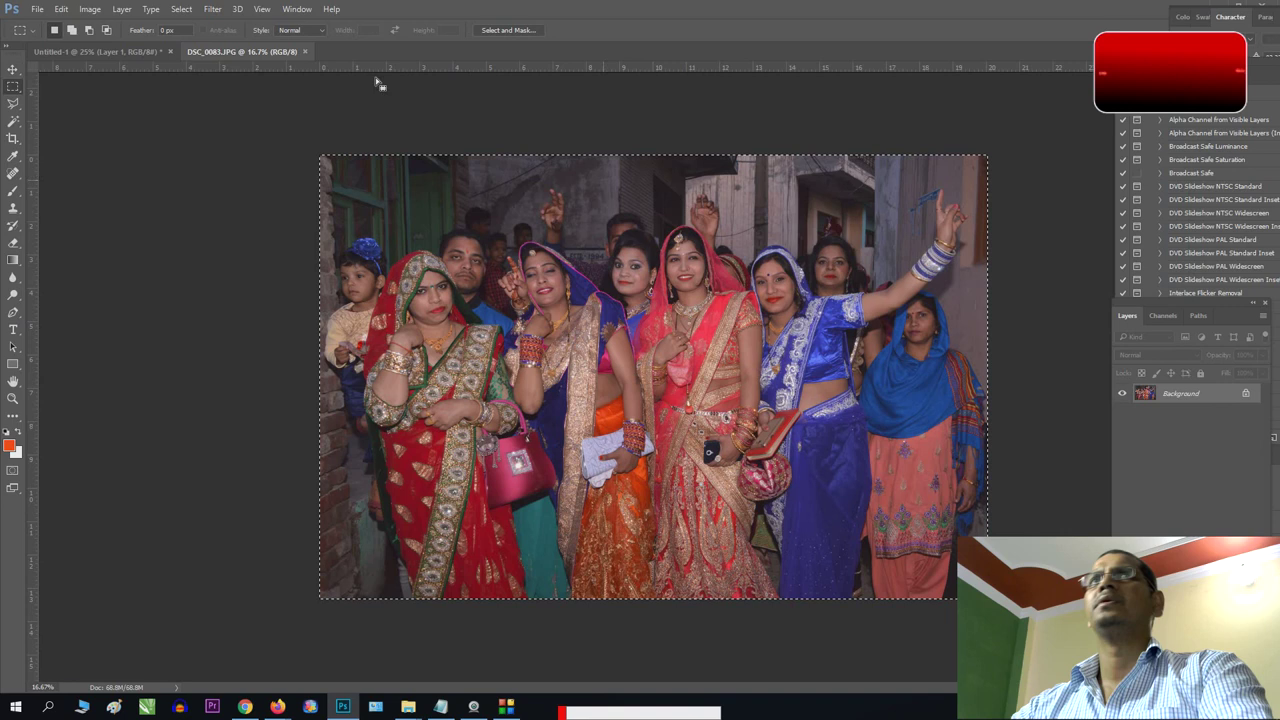
{"action": "left_click", "coordinate": [62, 10]}
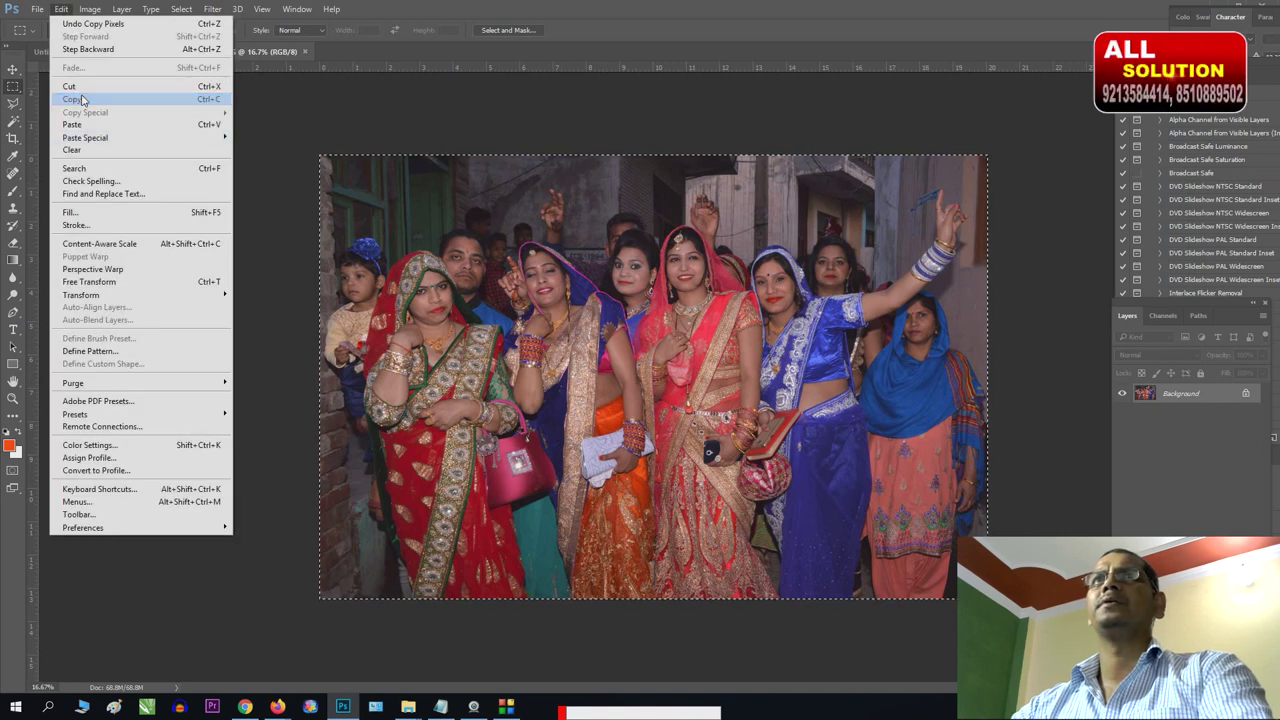
{"action": "left_click", "coordinate": [80, 100]}
{"action": "left_click", "coordinate": [95, 51]}
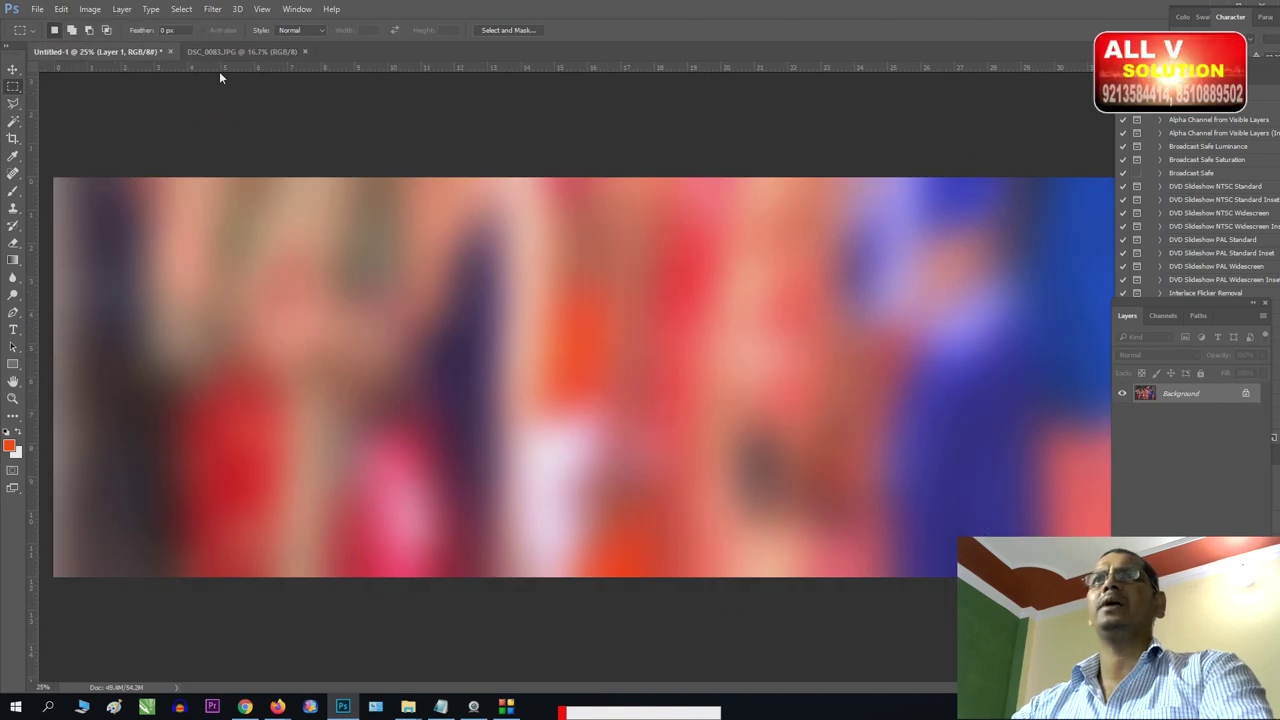
{"action": "left_click", "coordinate": [61, 10]}
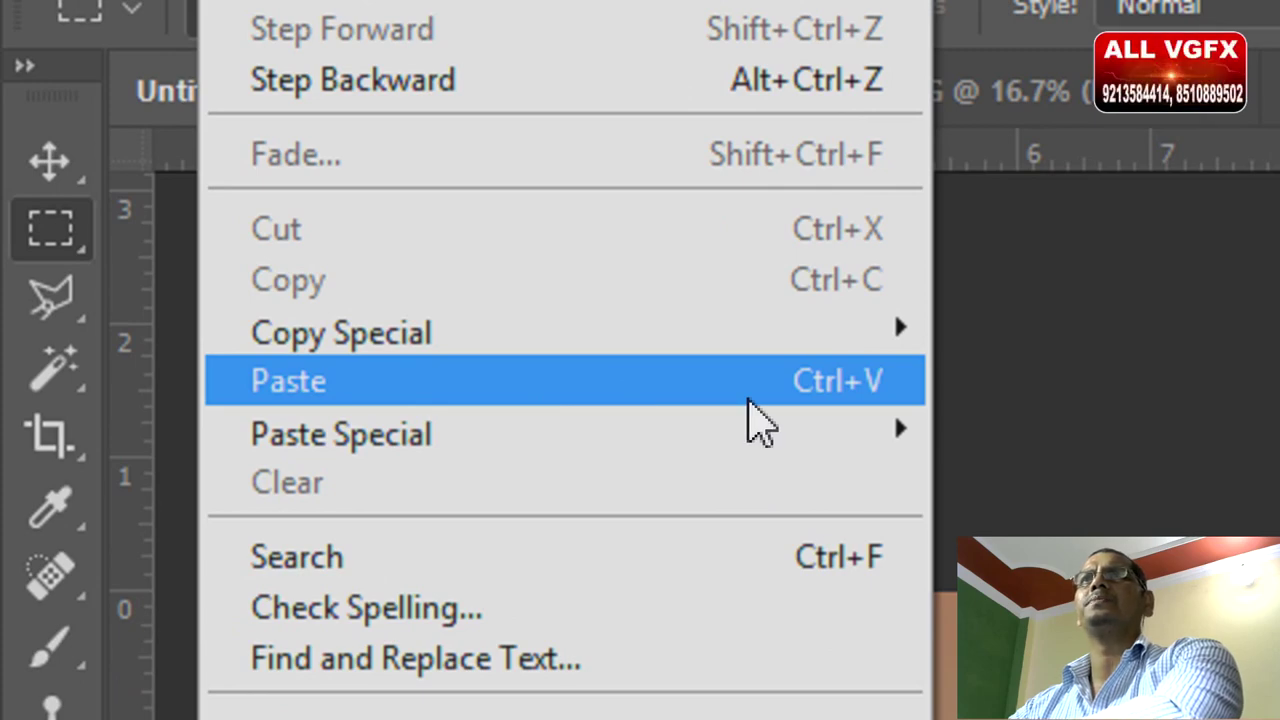
{"action": "left_click", "coordinate": [750, 398]}
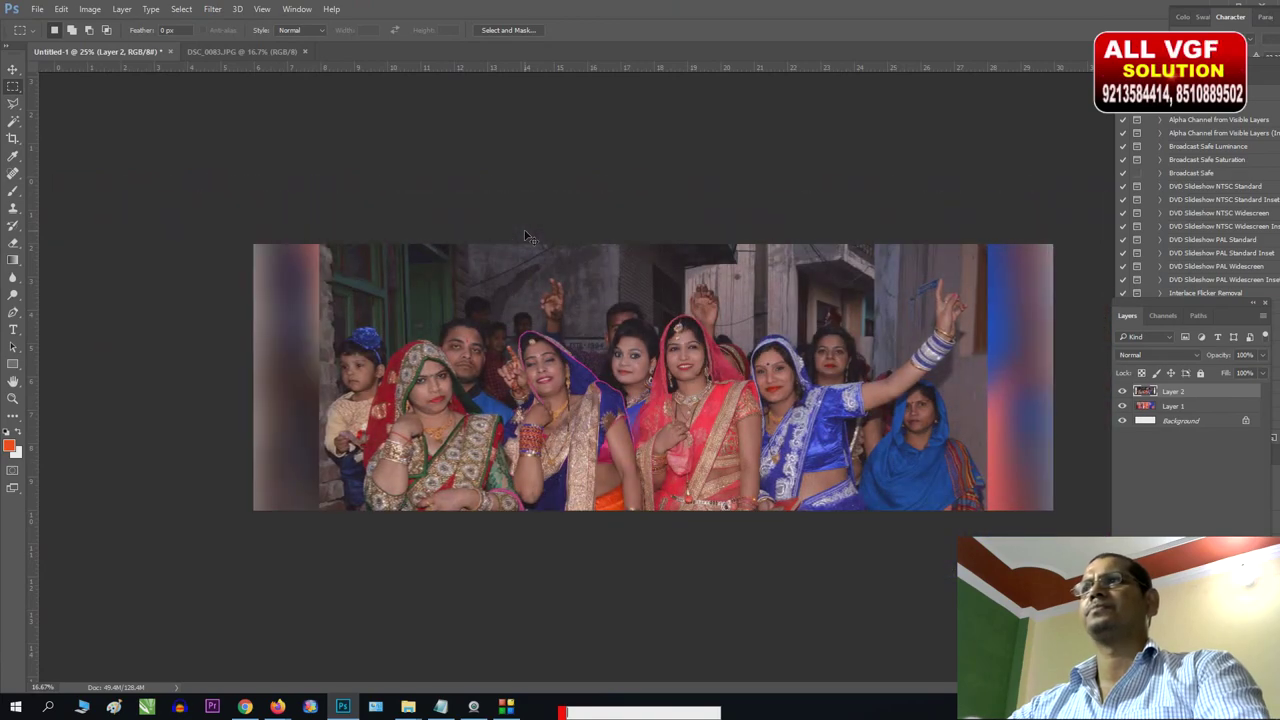
Scale the pasted group photo to about 52% so it fills the left half.
{"action": "key", "text": "ctrl+minus"}
{"action": "key", "text": "ctrl+plus"}
{"action": "key", "text": "ctrl+plus"}
{"action": "key", "text": "ctrl+t"}
{"action": "mouse_move", "coordinate": [153, 175]}
{"action": "left_mouse_down"}
{"action": "mouse_move", "coordinate": [392, 327]}
{"action": "mouse_move", "coordinate": [268, 291]}
{"action": "left_mouse_up"}
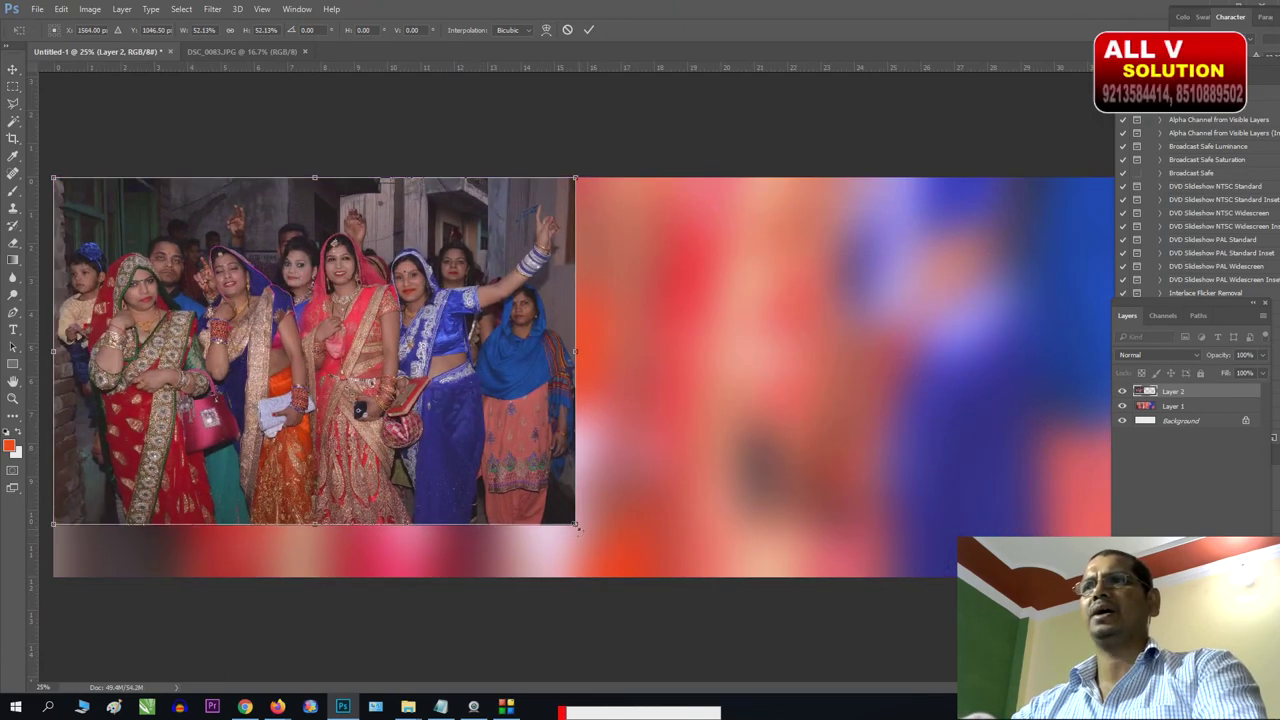
{"action": "left_click_drag", "start_coordinate": [576, 526], "coordinate": [618, 577]}
{"action": "key", "text": "Return"}
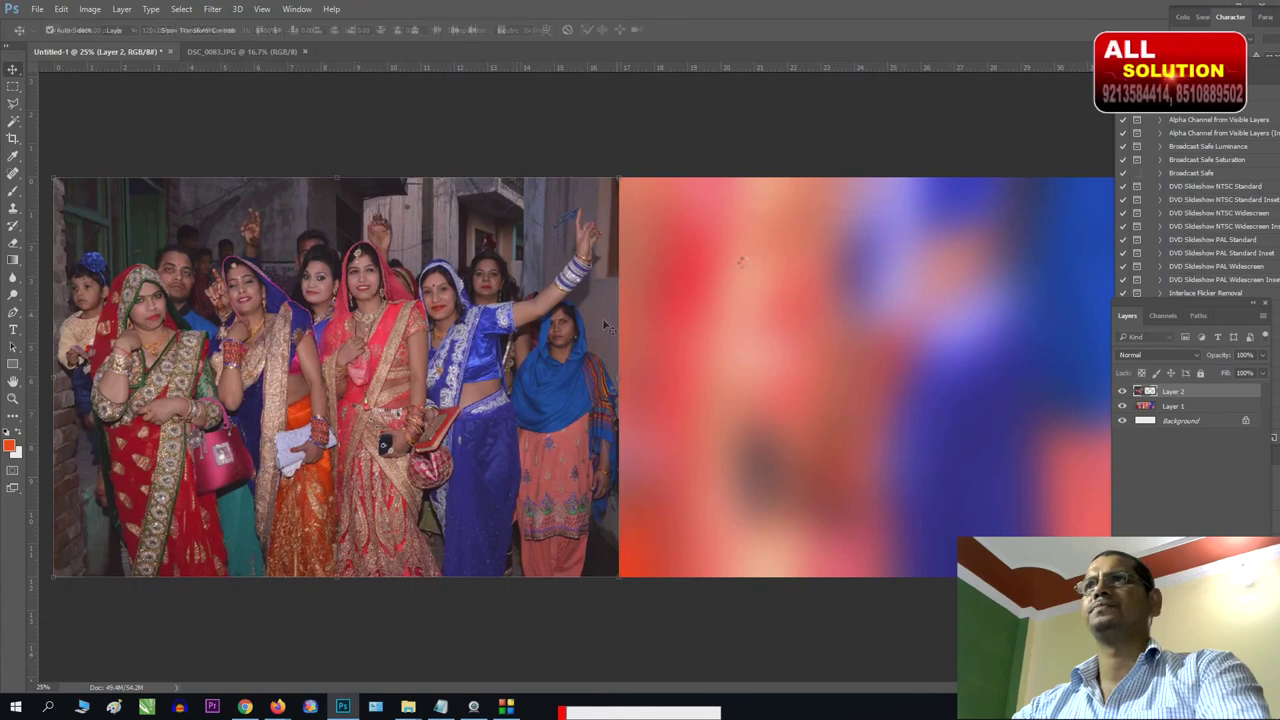
Brighten the group photo on Layer 2 with Levels: white input 168, midtones 0.86.
{"action": "key", "text": "e"}
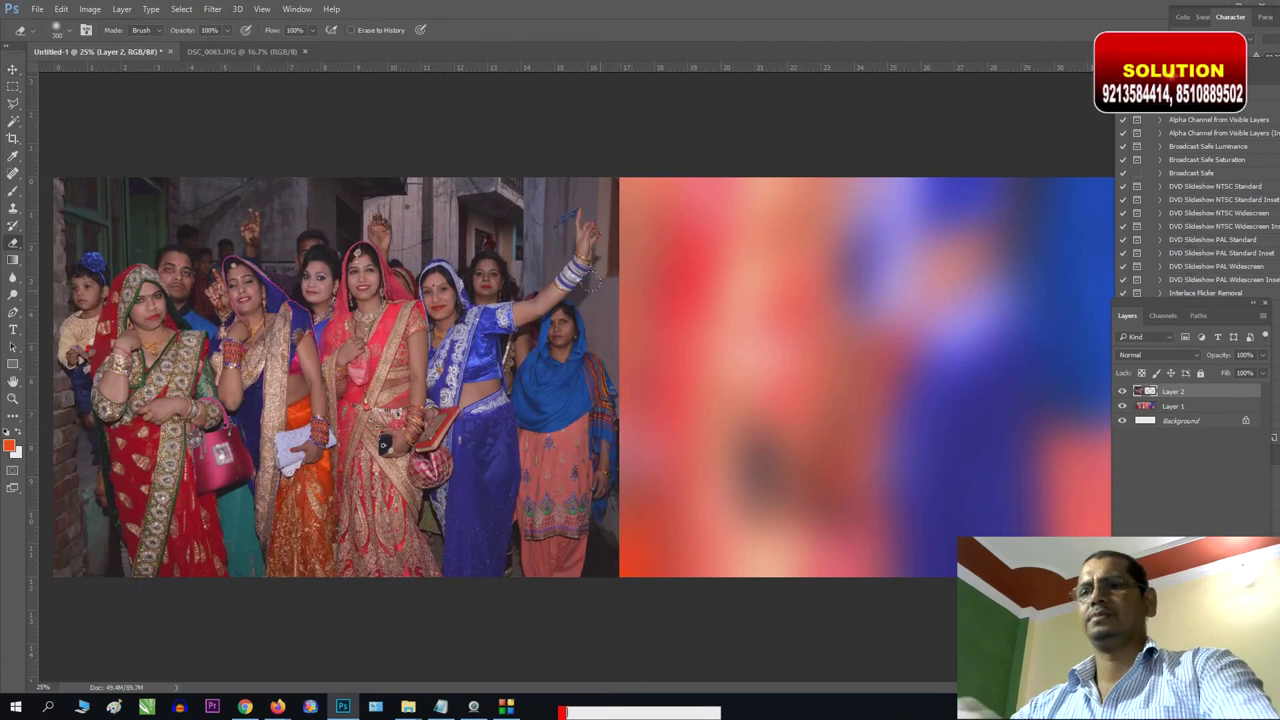
{"action": "key", "text": "v"}
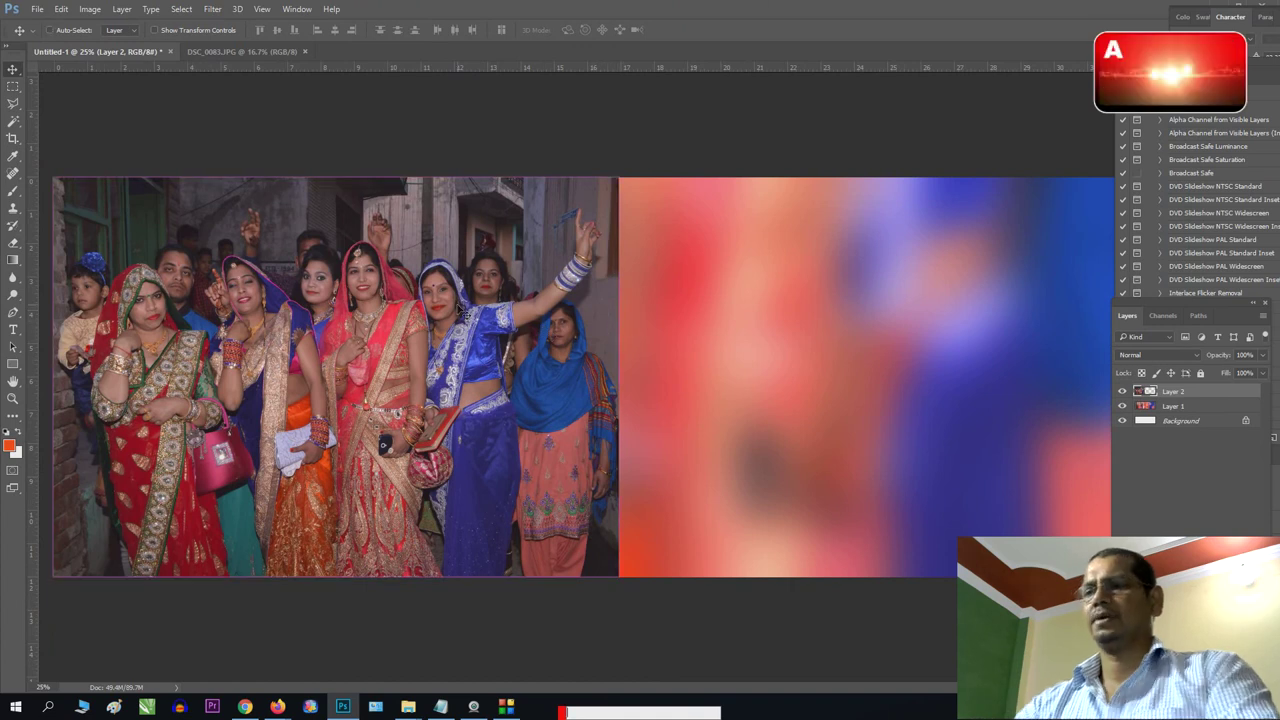
{"action": "key", "text": "ctrl+l"}
{"action": "left_click_drag", "start_coordinate": [1023, 313], "coordinate": [916, 314]}
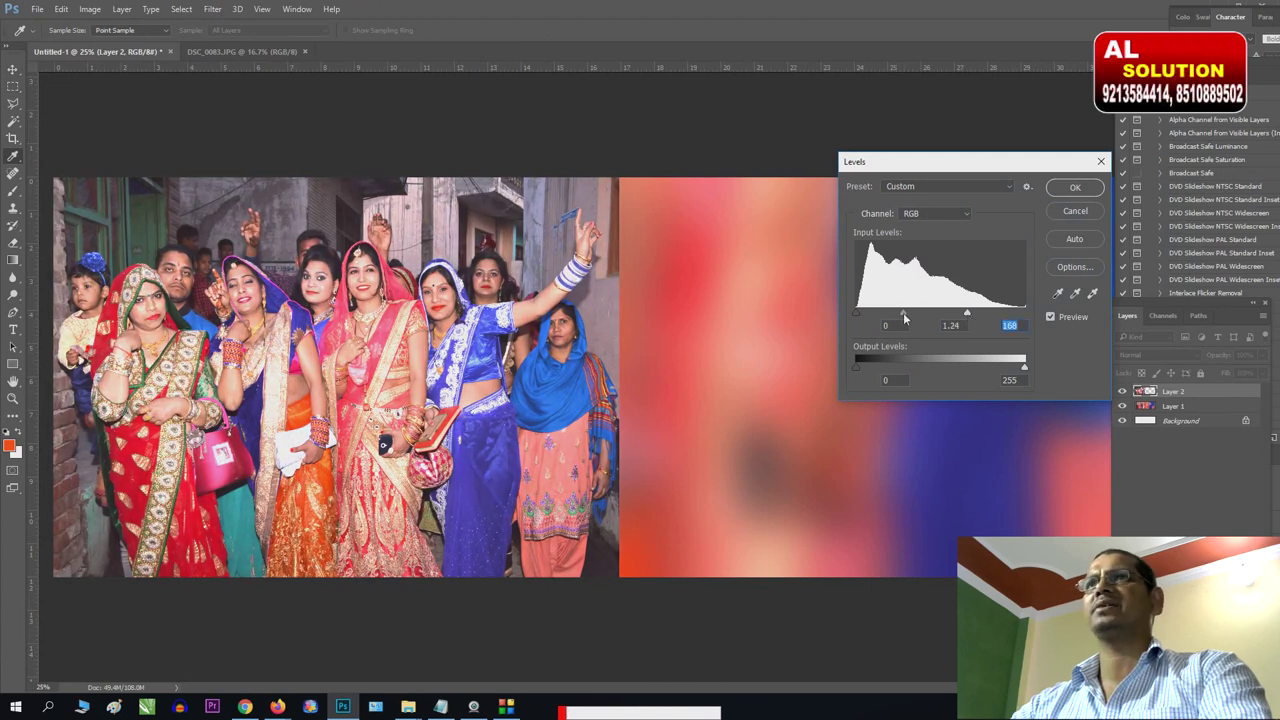
{"action": "left_click", "coordinate": [1075, 187]}
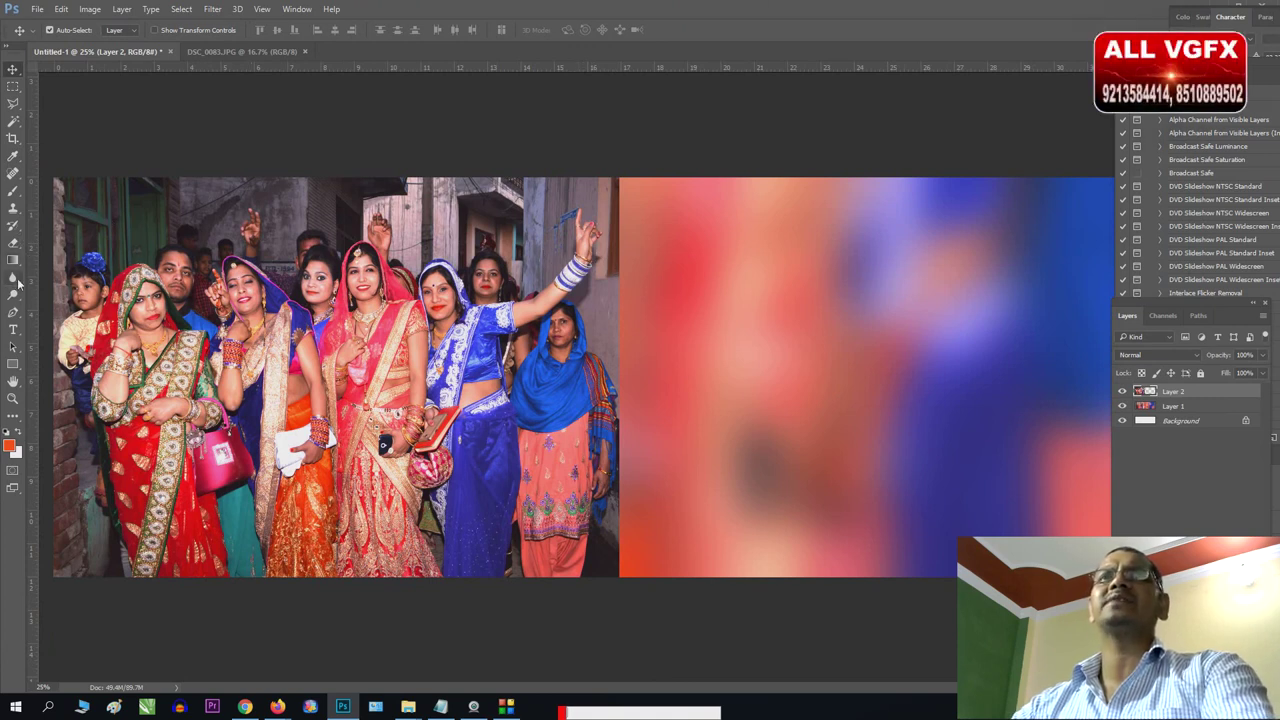
Erase the group photo's top, right and bottom edges with a large soft standard eraser.
{"action": "key", "text": "e"}
{"action": "right_click", "coordinate": [14, 245]}
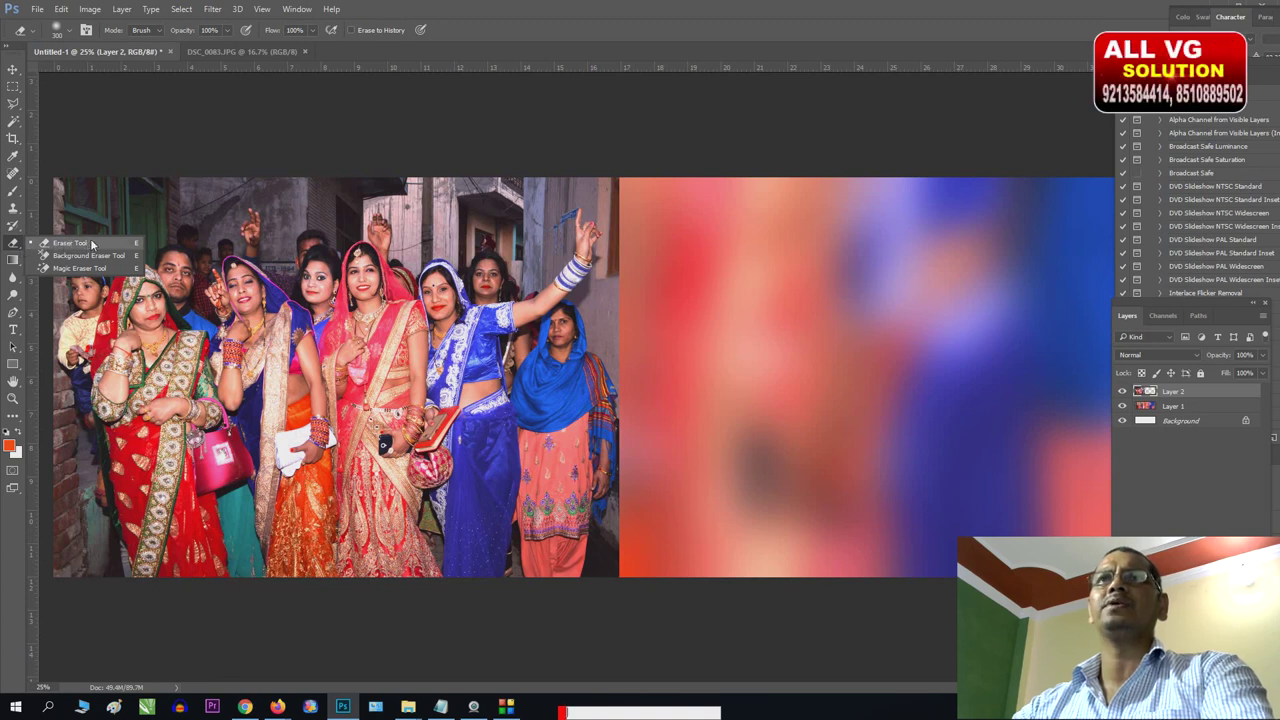
{"action": "left_click", "coordinate": [18, 246]}
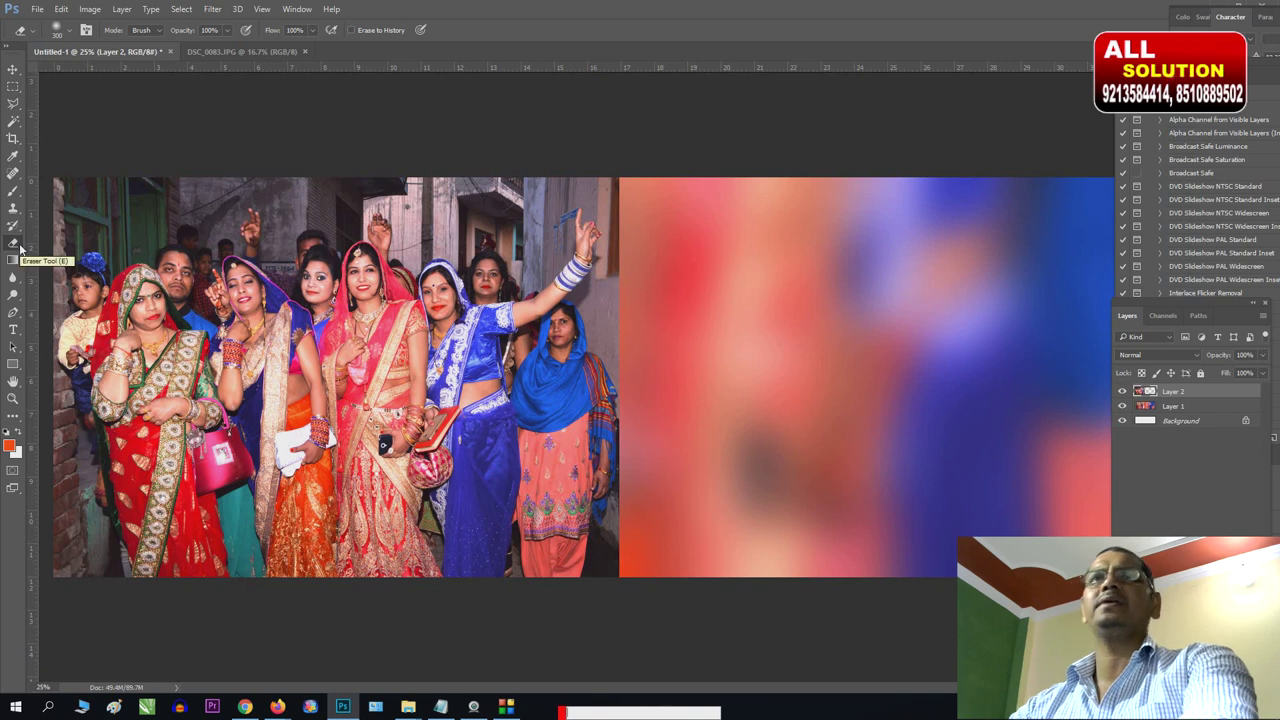
{"action": "key", "text": "F7"}
{"action": "key", "text": "F8"}
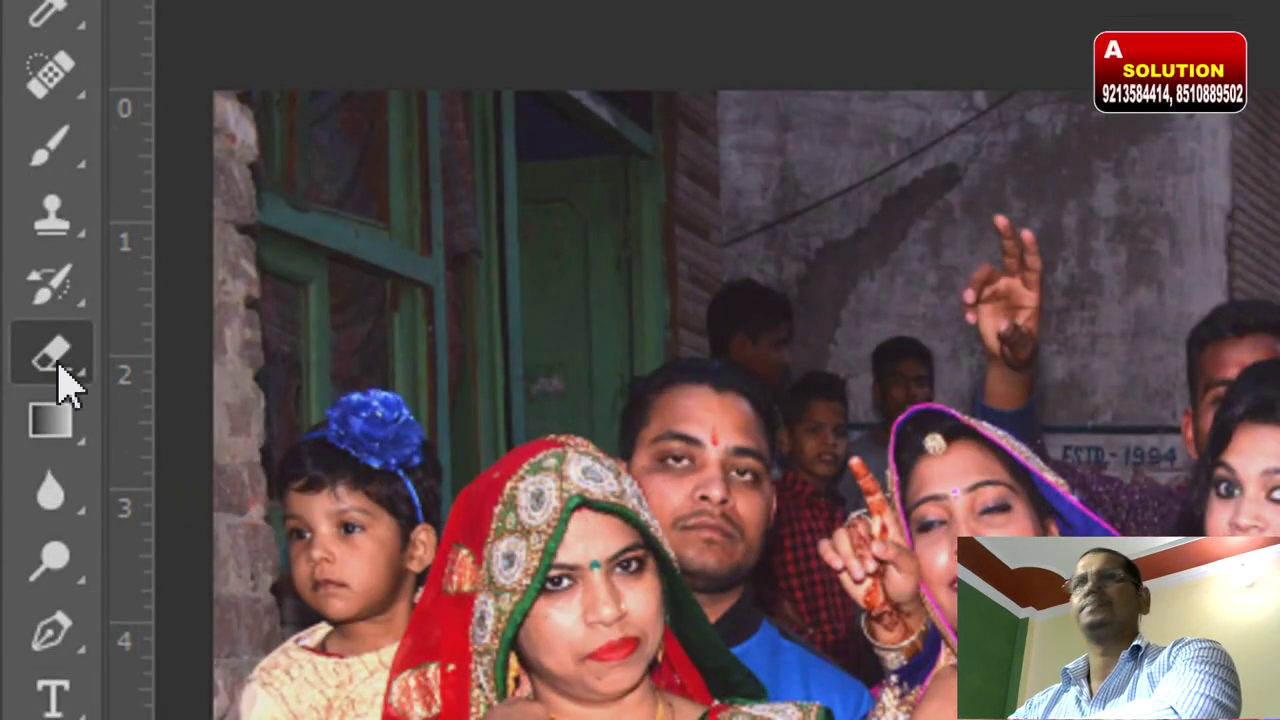
{"action": "right_click", "coordinate": [60, 375]}
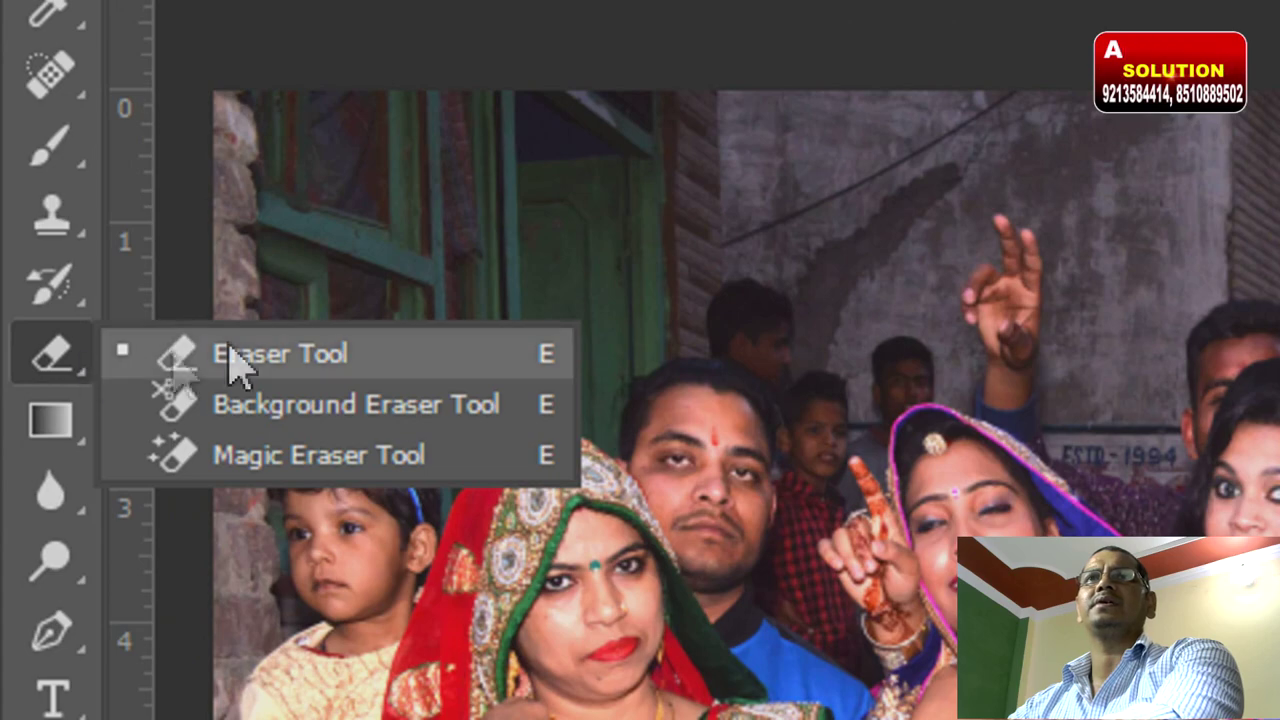
{"action": "left_click", "coordinate": [232, 364]}
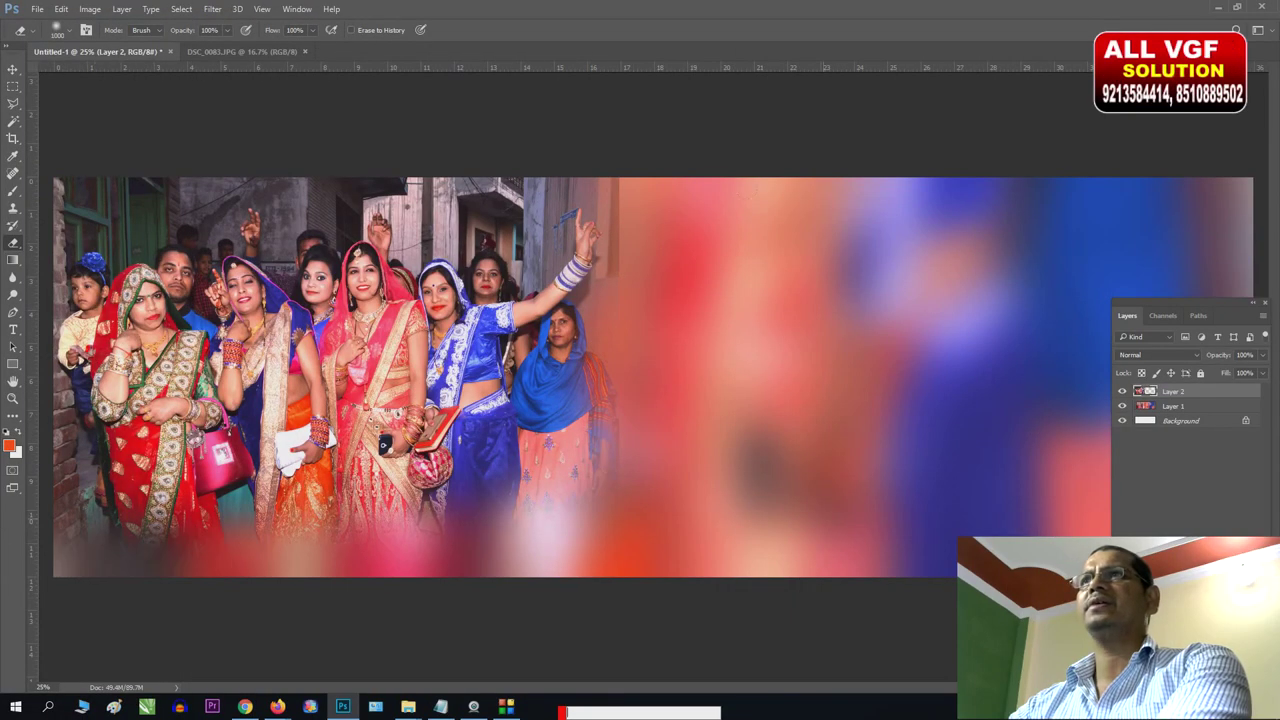
{"action": "mouse_move", "coordinate": [615, 195]}
{"action": "left_mouse_down"}
{"action": "mouse_move", "coordinate": [60, 205]}
{"action": "mouse_move", "coordinate": [540, 215]}
{"action": "left_mouse_up"}
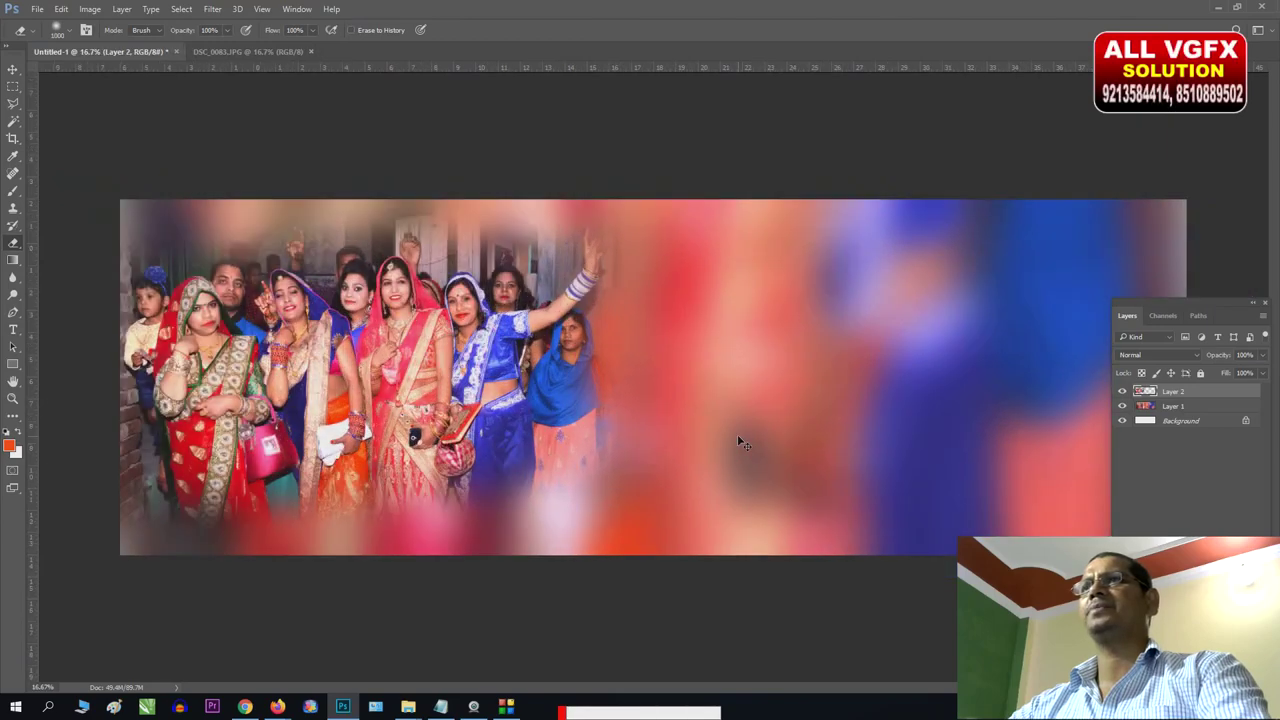
{"action": "key", "text": "ctrl+plus"}
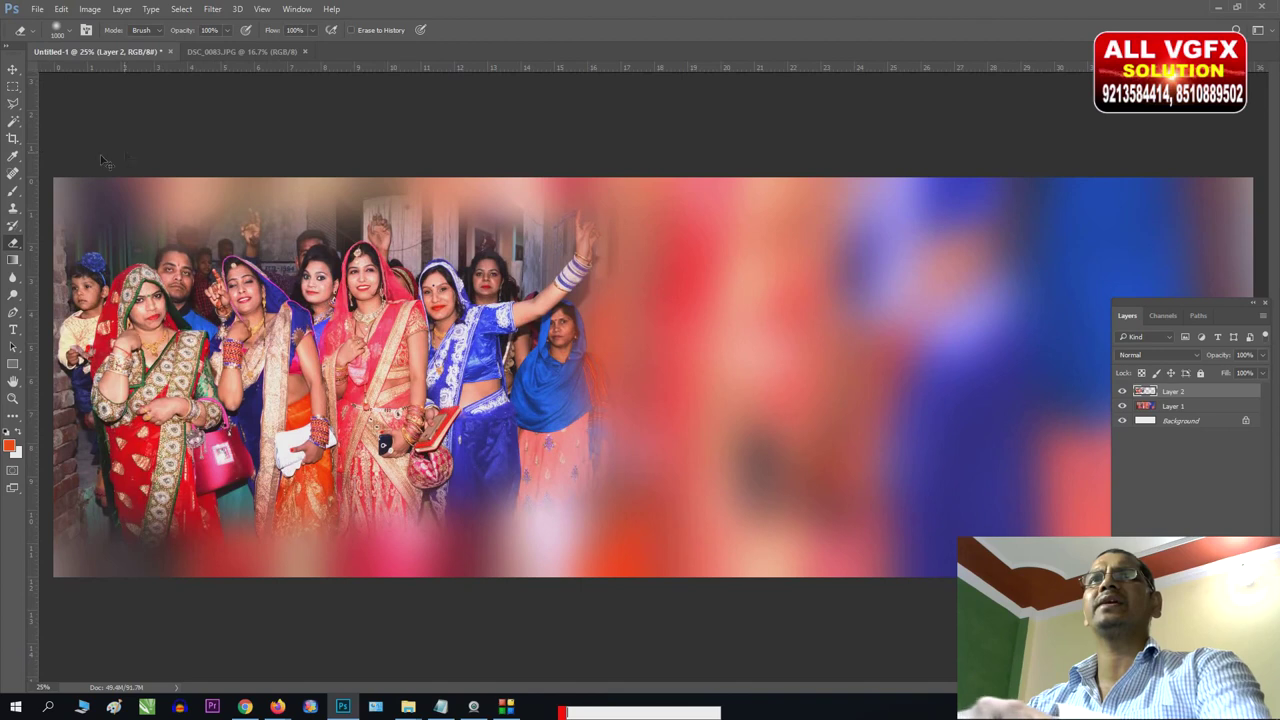
Drag a vertical guide from the left ruler to about 18 in.
{"action": "left_click_drag", "start_coordinate": [33, 152], "coordinate": [655, 203]}
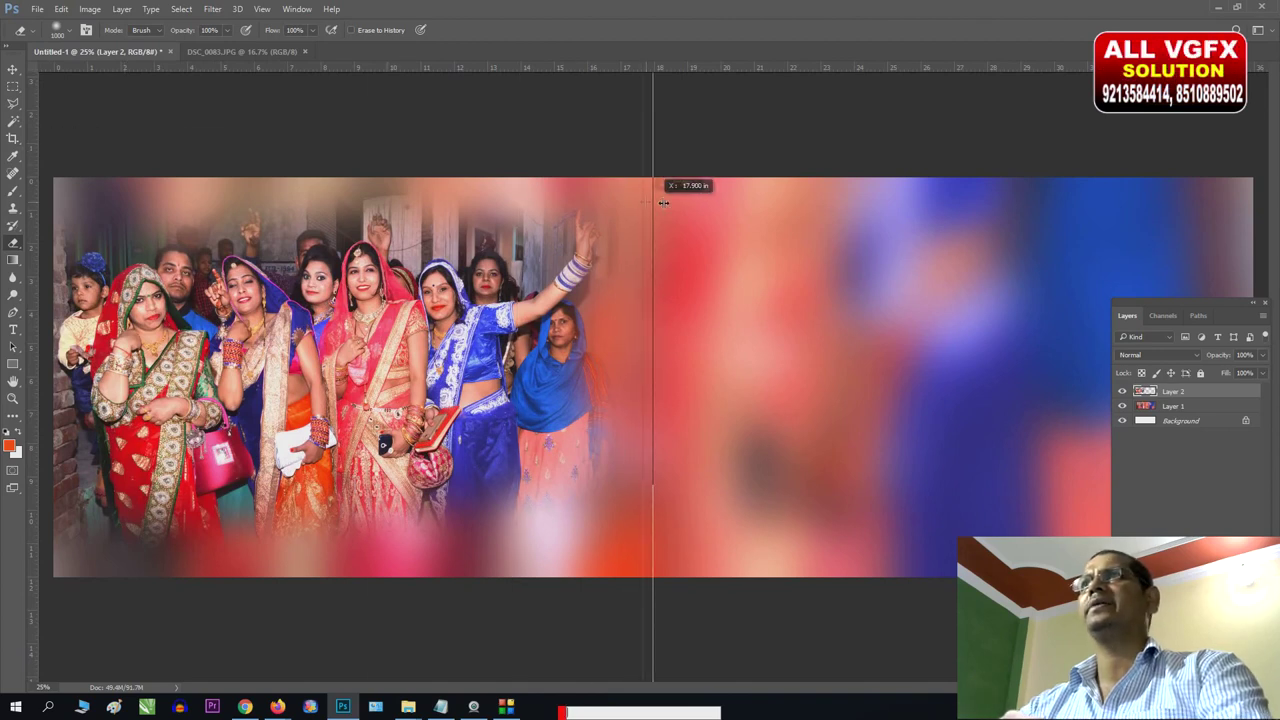
{"action": "left_click_drag", "start_coordinate": [655, 203], "coordinate": [655, 206]}
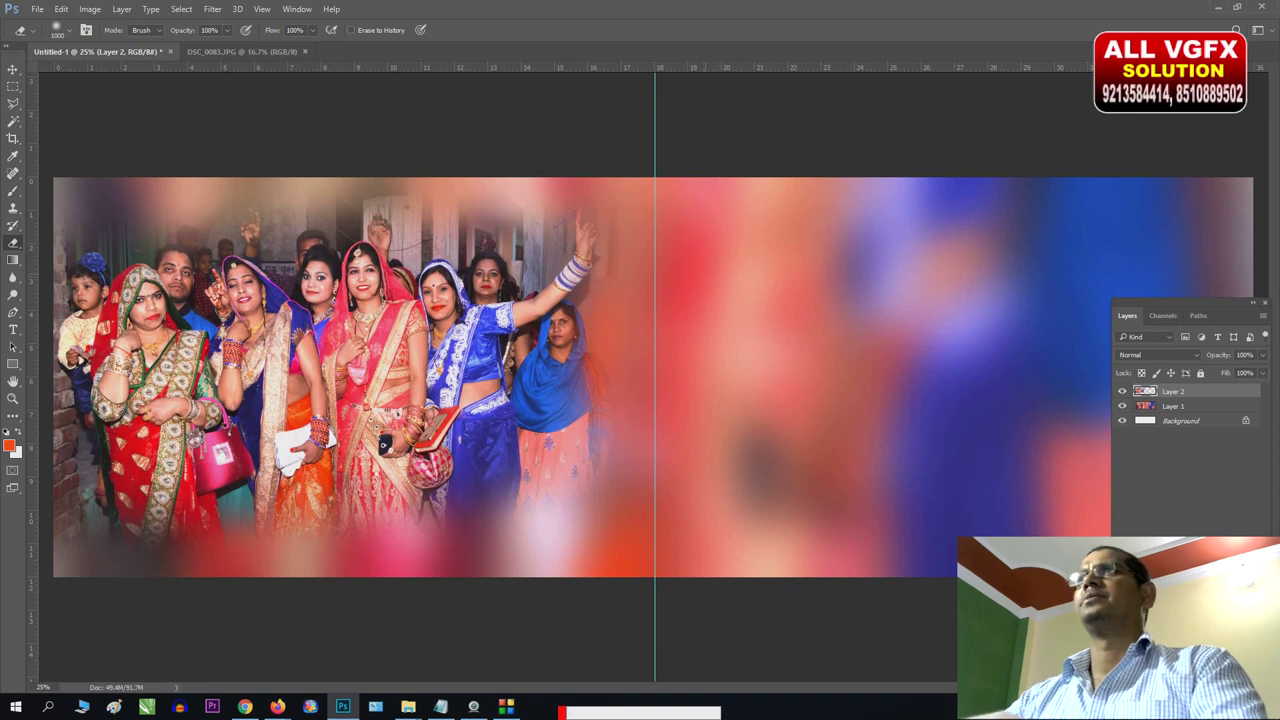
{"action": "key", "text": "ctrl+plus"}
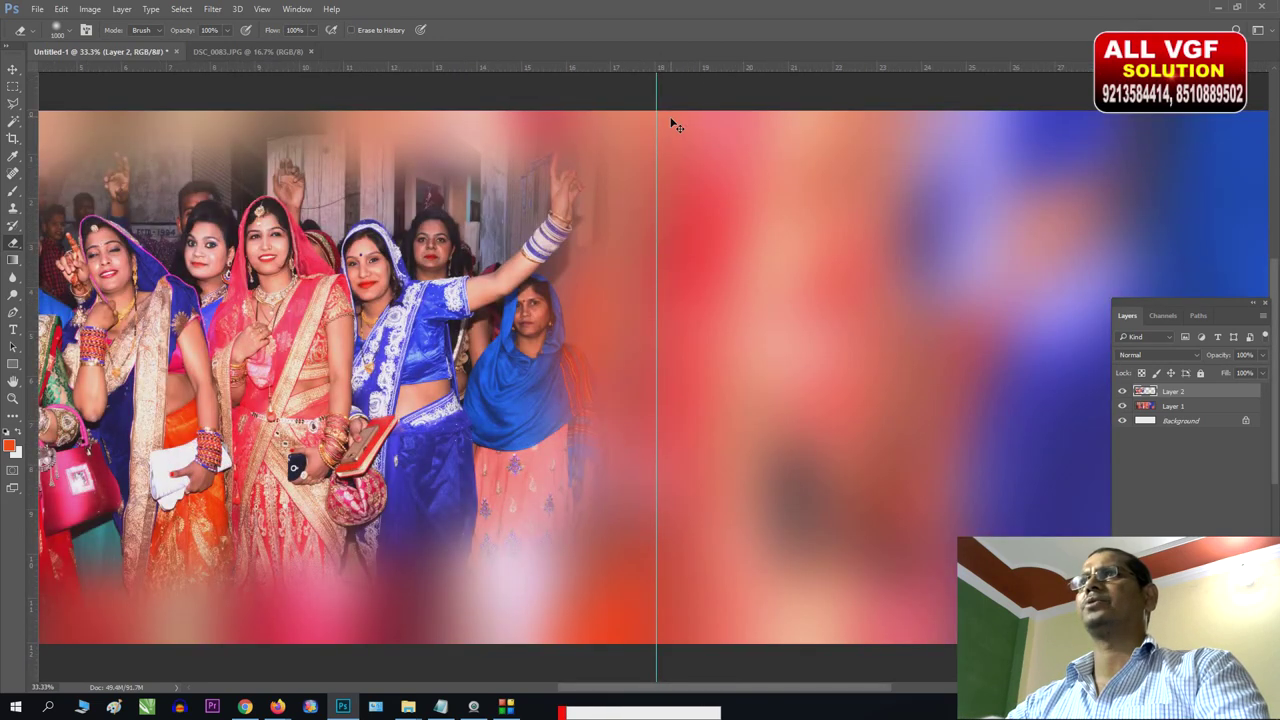
{"action": "left_click_drag", "start_coordinate": [657, 102], "coordinate": [656, 103]}
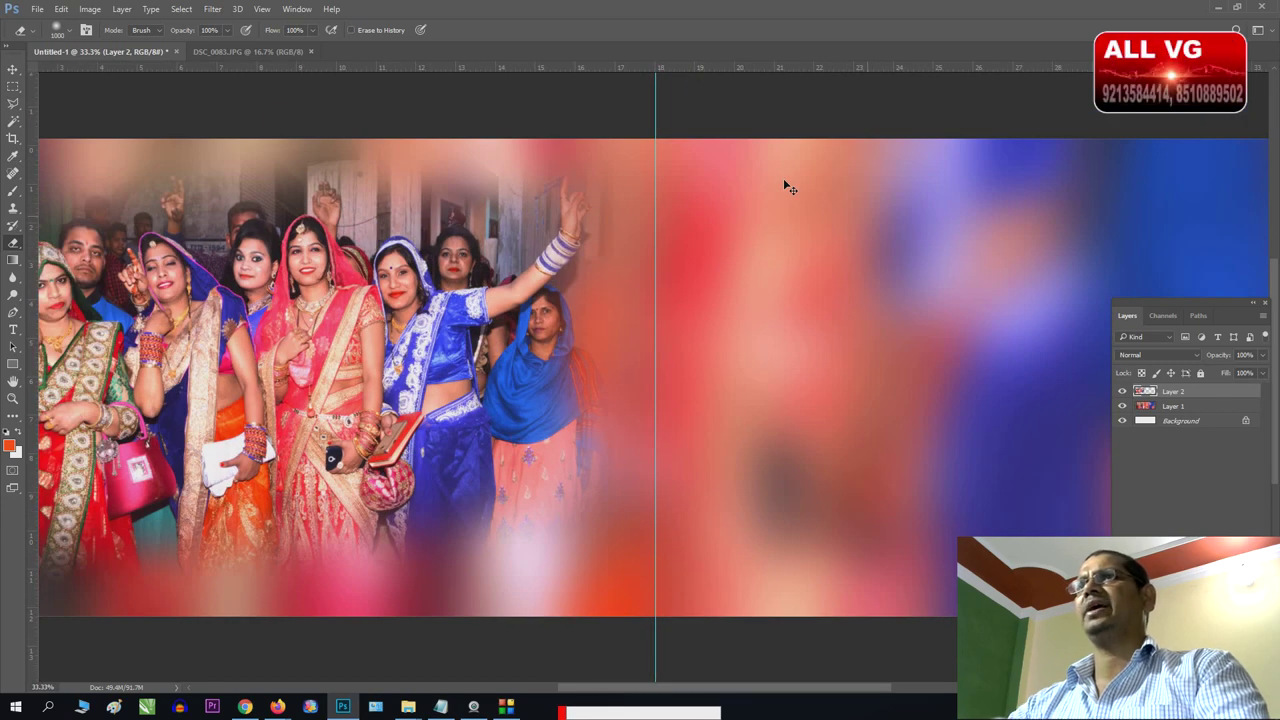
Use the Move tool to check the group photo's alignment against the centre guide.
{"action": "key", "text": "ctrl+minus"}
{"action": "key", "text": "ctrl+minus"}
{"action": "key", "text": "ctrl+minus"}
{"action": "key", "text": "ctrl+plus"}
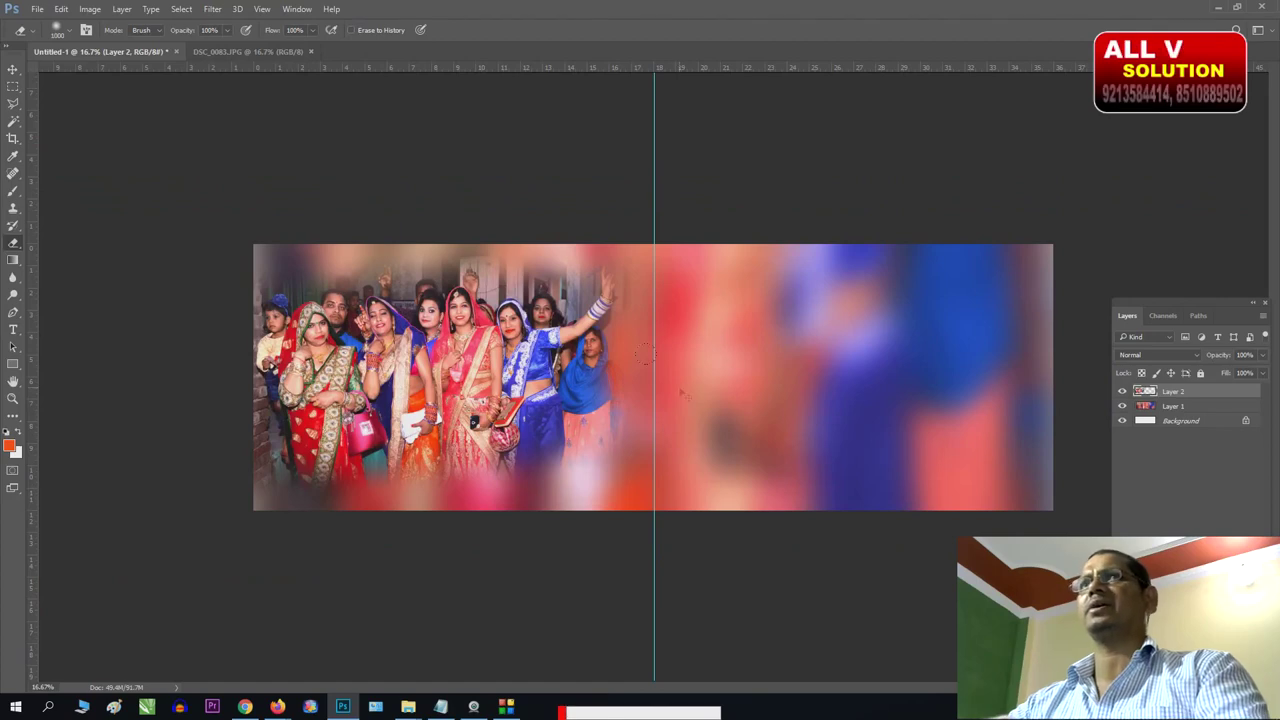
{"action": "key", "text": "ctrl+minus"}
{"action": "key", "text": "ctrl+plus"}
{"action": "key", "text": "ctrl+plus"}
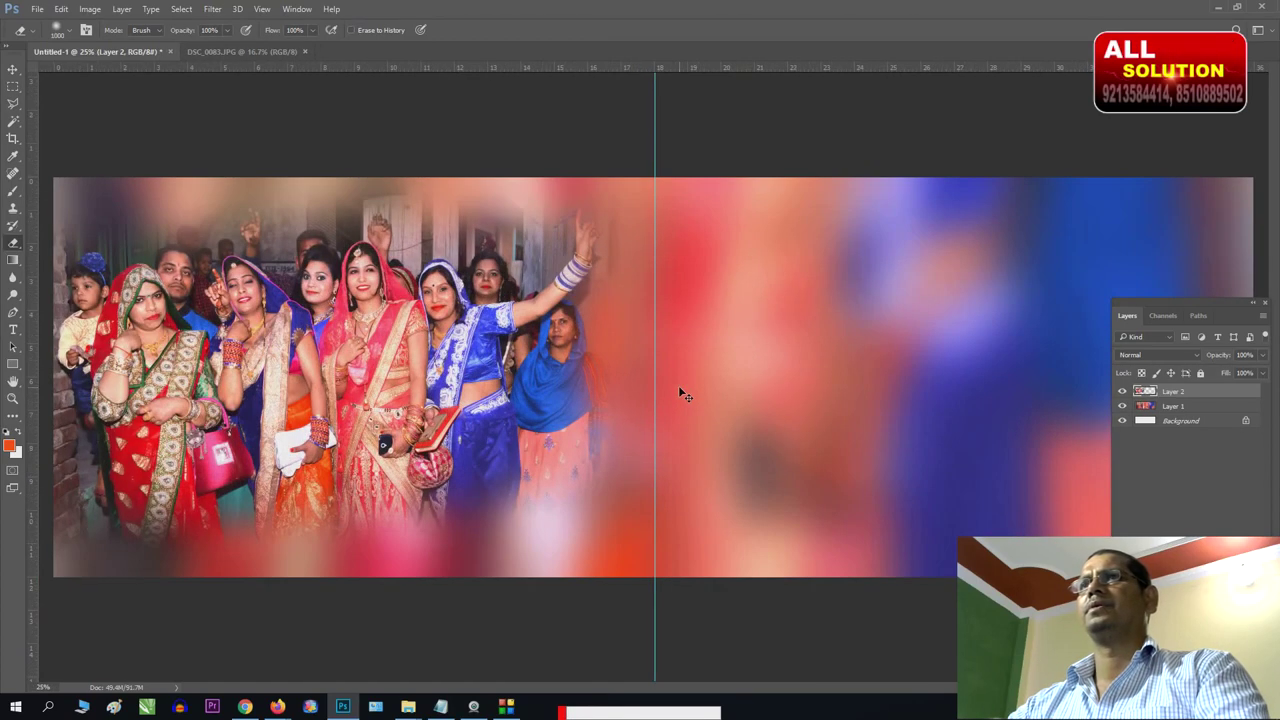
{"action": "key", "text": "ctrl+minus"}
{"action": "key", "text": "v"}
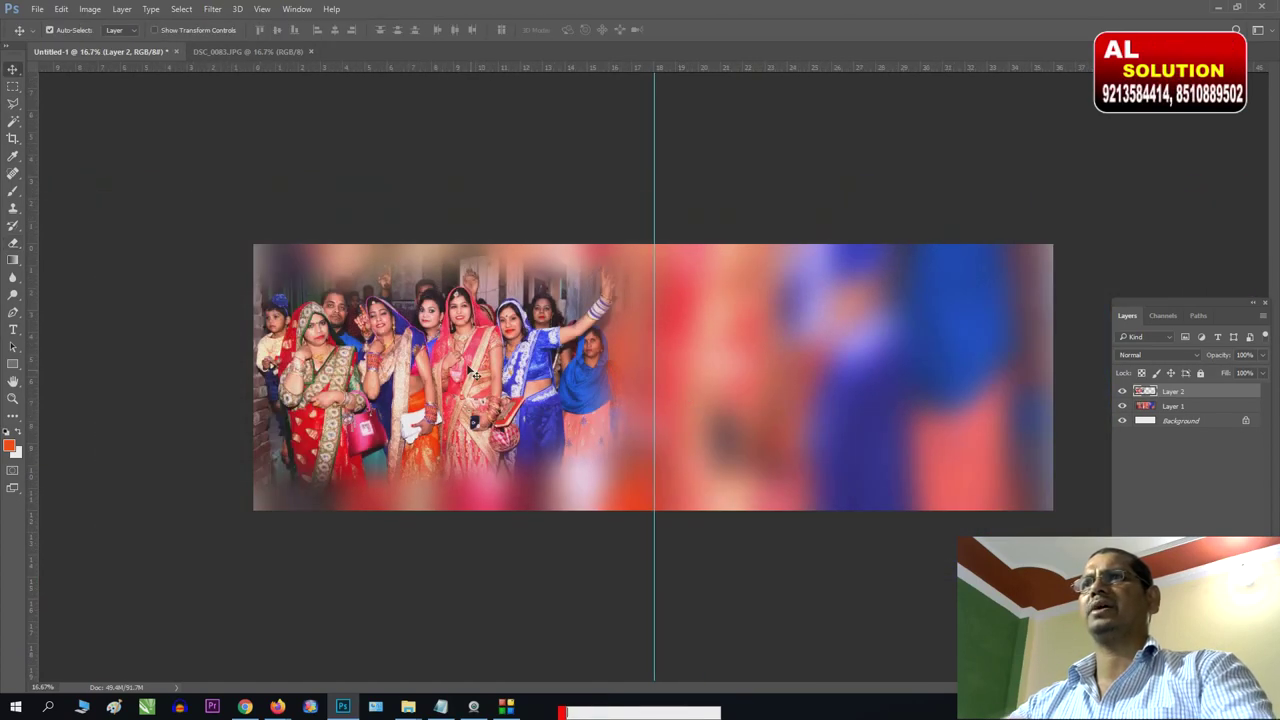
{"action": "left_click_drag", "start_coordinate": [475, 378], "coordinate": [529, 400]}
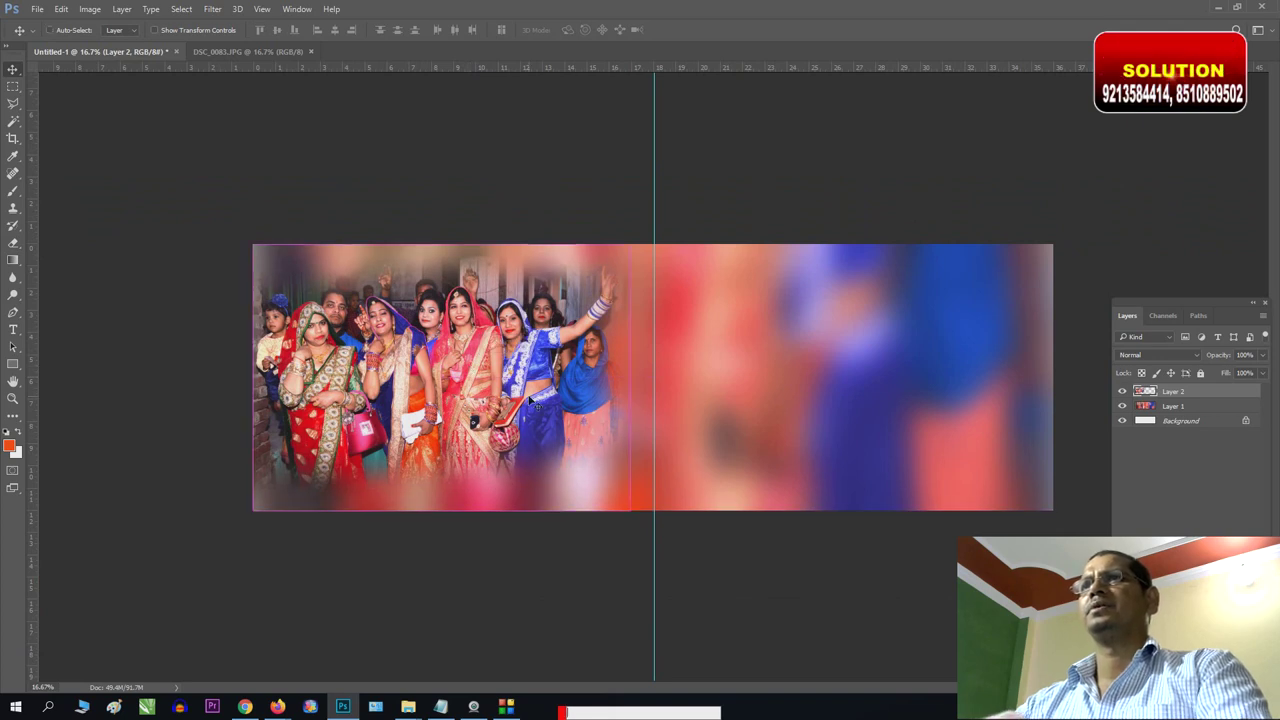
{"action": "key", "text": "ctrl+plus"}
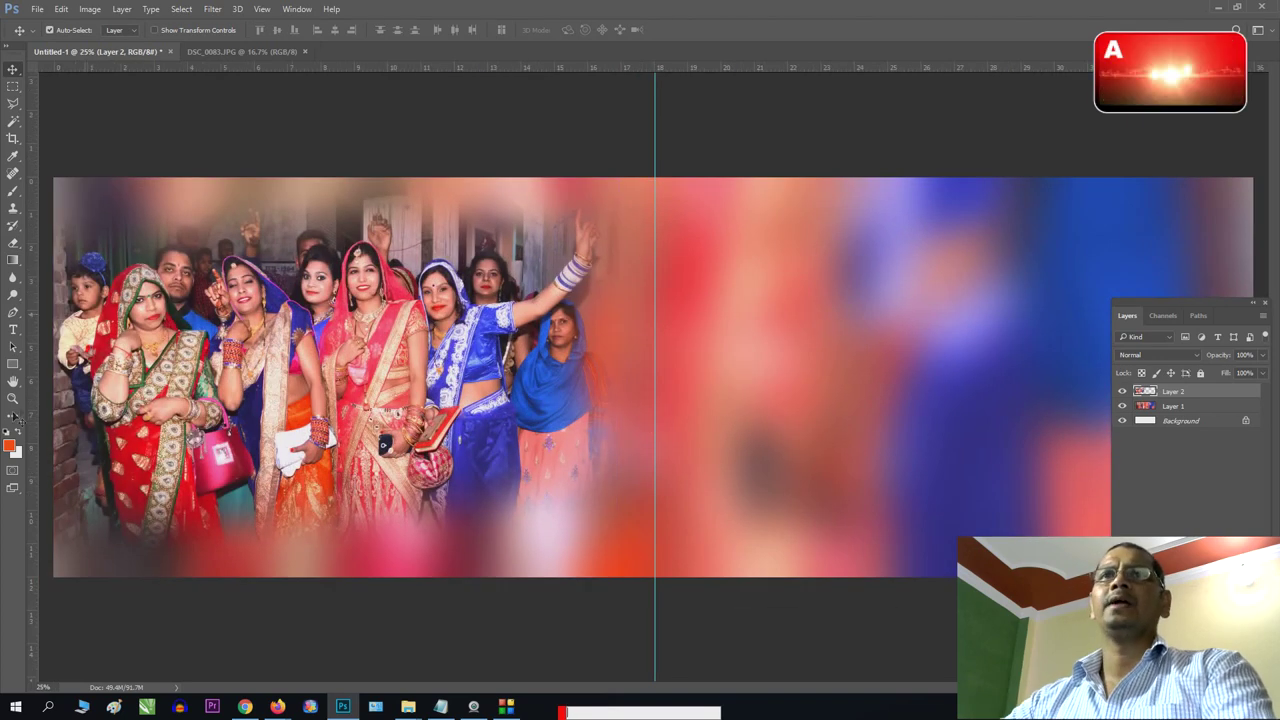
Select the Rounded Rectangle tool, discard the orange test shape, and set a near-black foreground colour.
{"action": "left_click", "coordinate": [14, 366]}
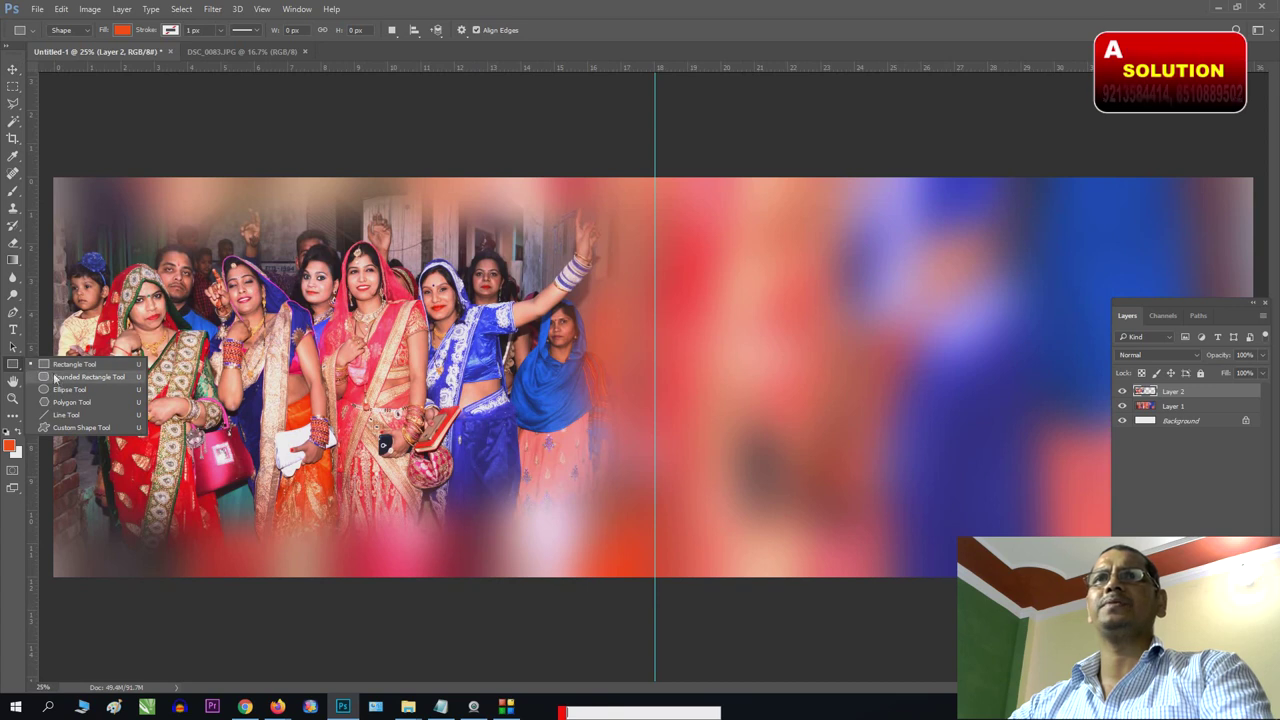
{"action": "left_click", "coordinate": [62, 377]}
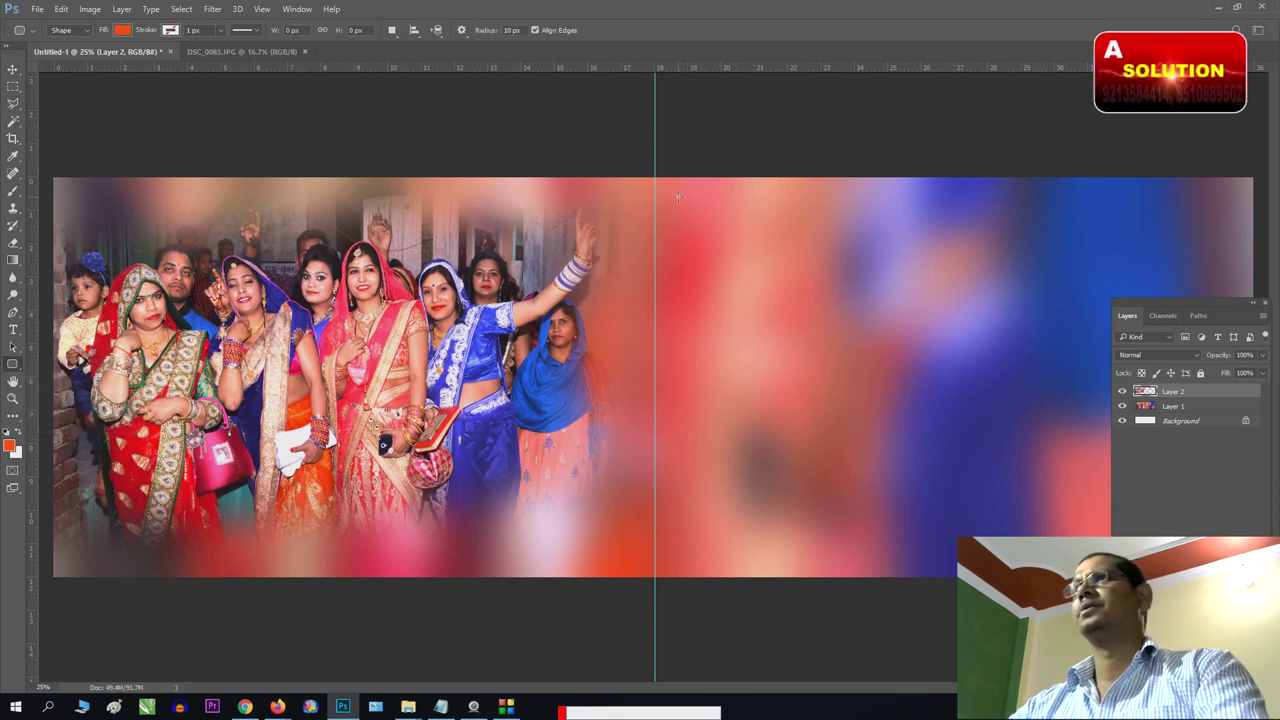
{"action": "left_click_drag", "start_coordinate": [696, 213], "coordinate": [920, 359]}
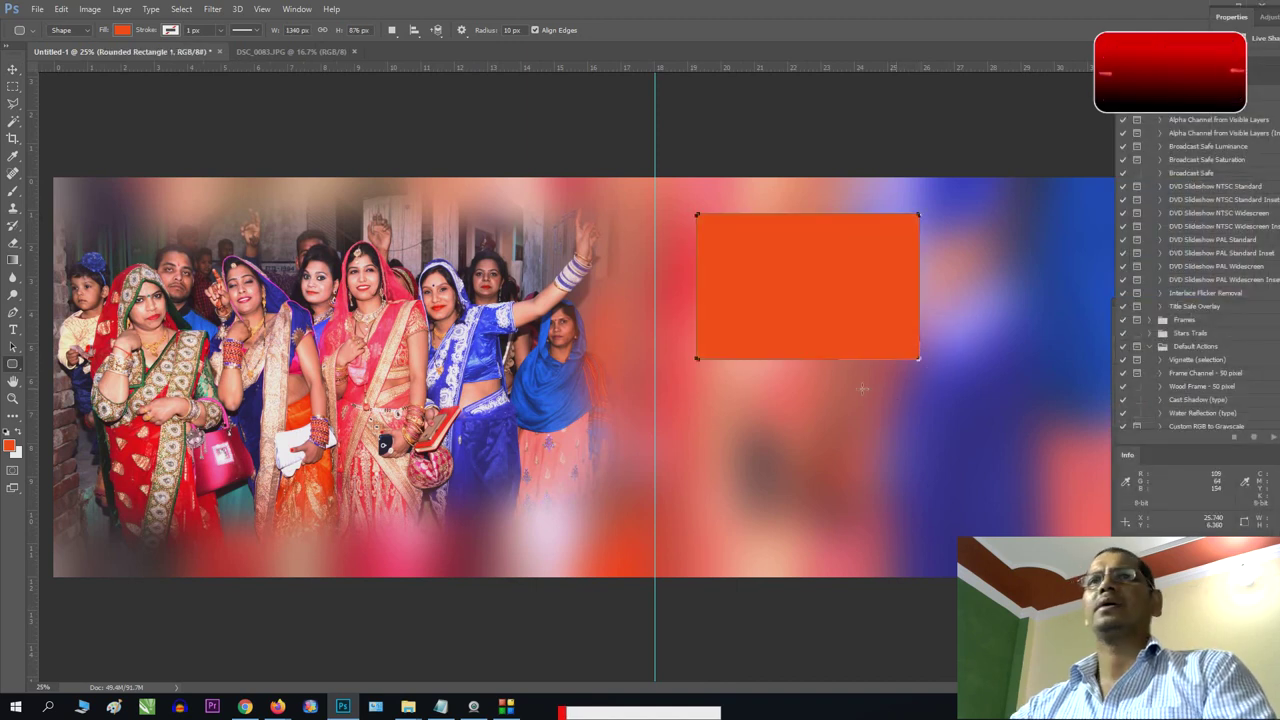
{"action": "key", "text": "ctrl+z"}
{"action": "left_click", "coordinate": [11, 447]}
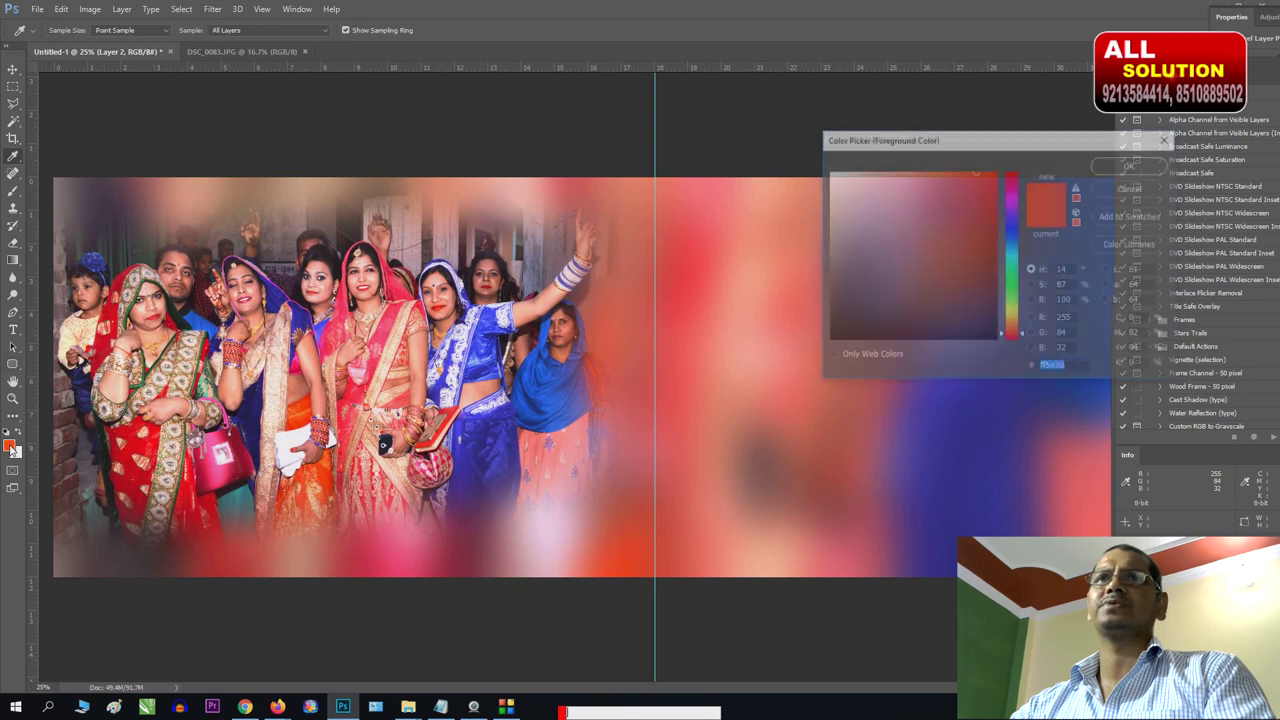
{"action": "left_click", "coordinate": [1131, 165]}
{"action": "left_click", "coordinate": [12, 447]}
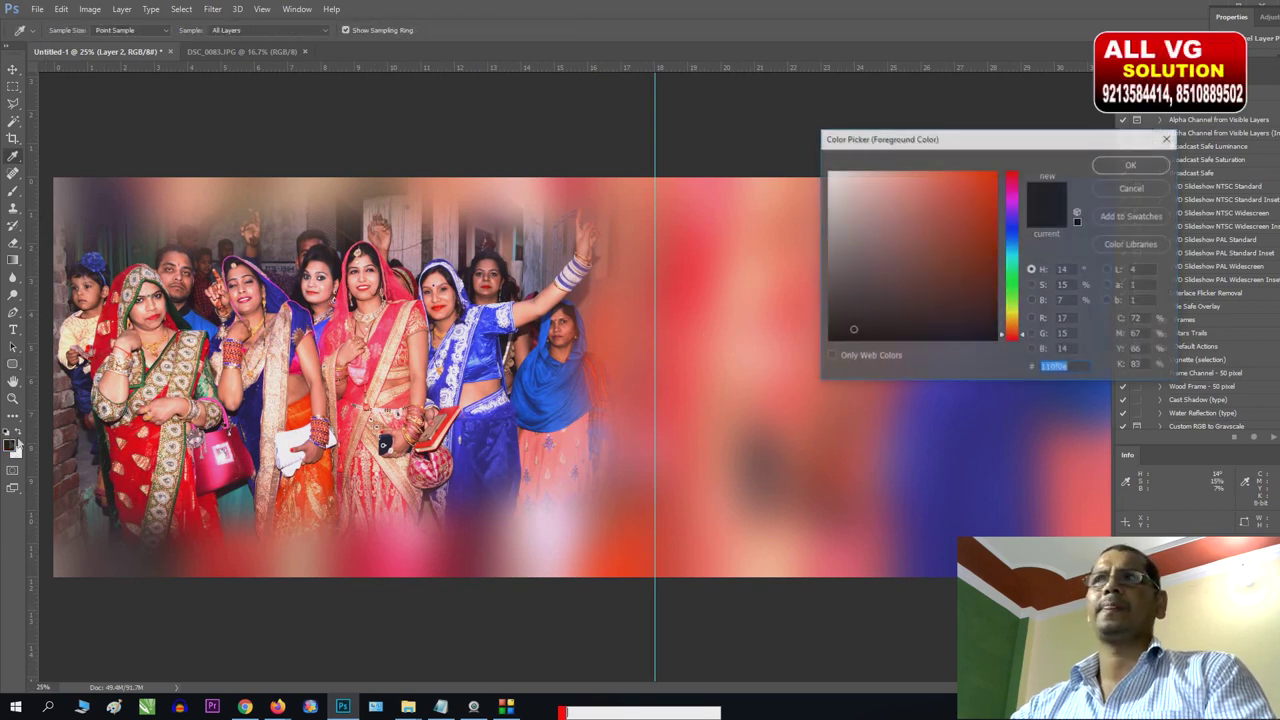
{"action": "left_click", "coordinate": [1166, 140]}
Draw a dark rounded rectangle on the right page and scale it to about 85%.
{"action": "key", "text": "u"}
{"action": "left_click_drag", "start_coordinate": [655, 180], "coordinate": [912, 323]}
{"action": "key", "text": "v"}
{"action": "mouse_move", "coordinate": [706, 261]}
{"action": "left_mouse_down"}
{"action": "mouse_move", "coordinate": [778, 280]}
{"action": "mouse_move", "coordinate": [731, 278]}
{"action": "left_mouse_up"}
{"action": "key", "text": "ctrl+t"}
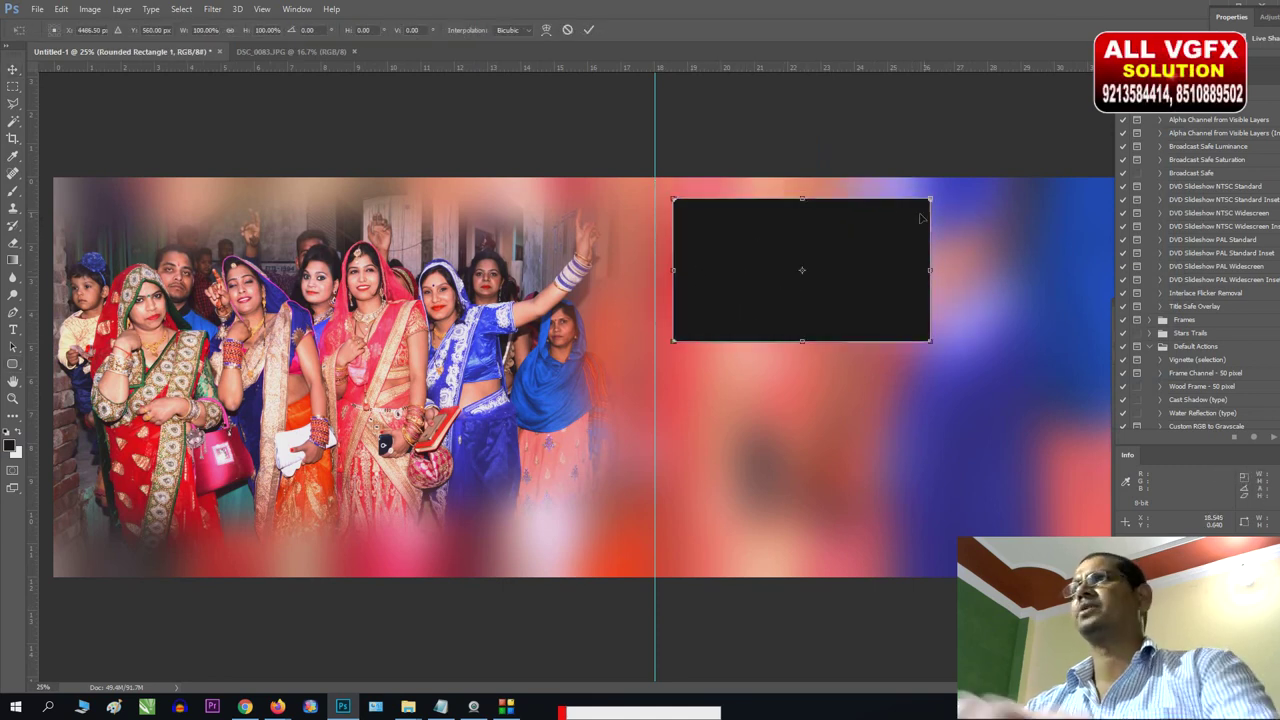
{"action": "left_click_drag", "start_coordinate": [921, 218], "coordinate": [883, 239]}
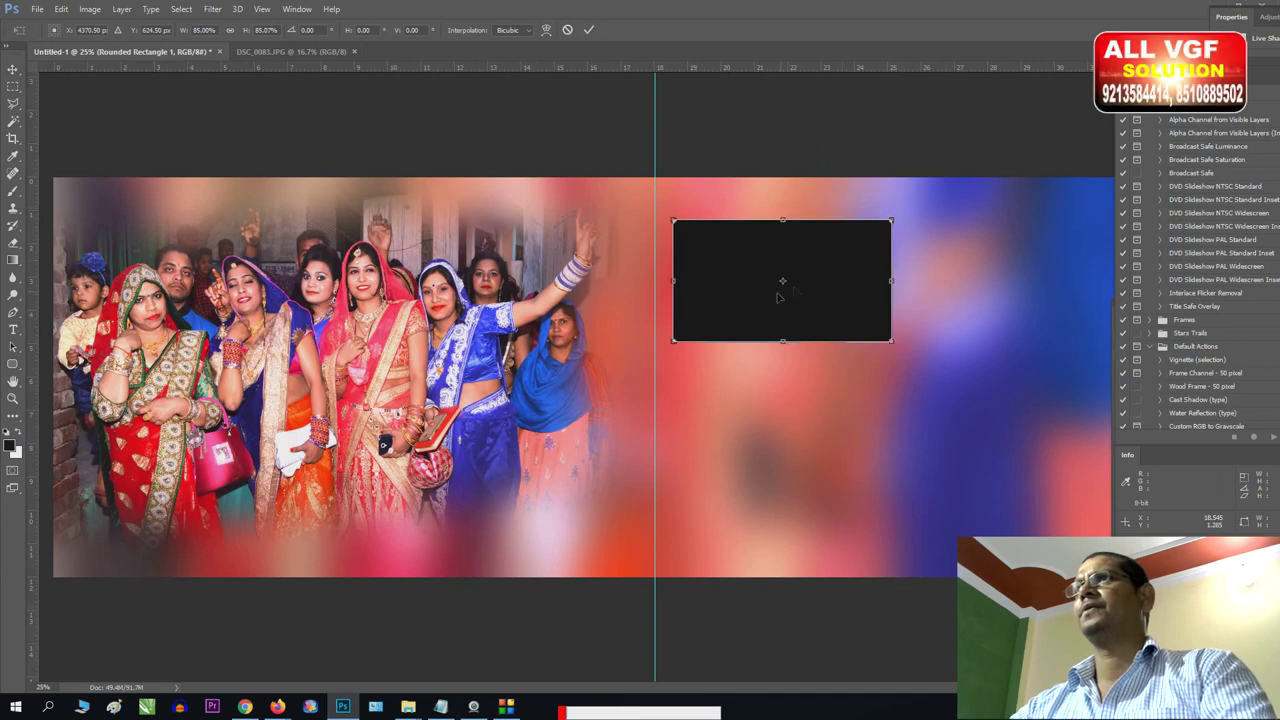
{"action": "left_click_drag", "start_coordinate": [779, 297], "coordinate": [773, 287]}
{"action": "key", "text": "Return"}
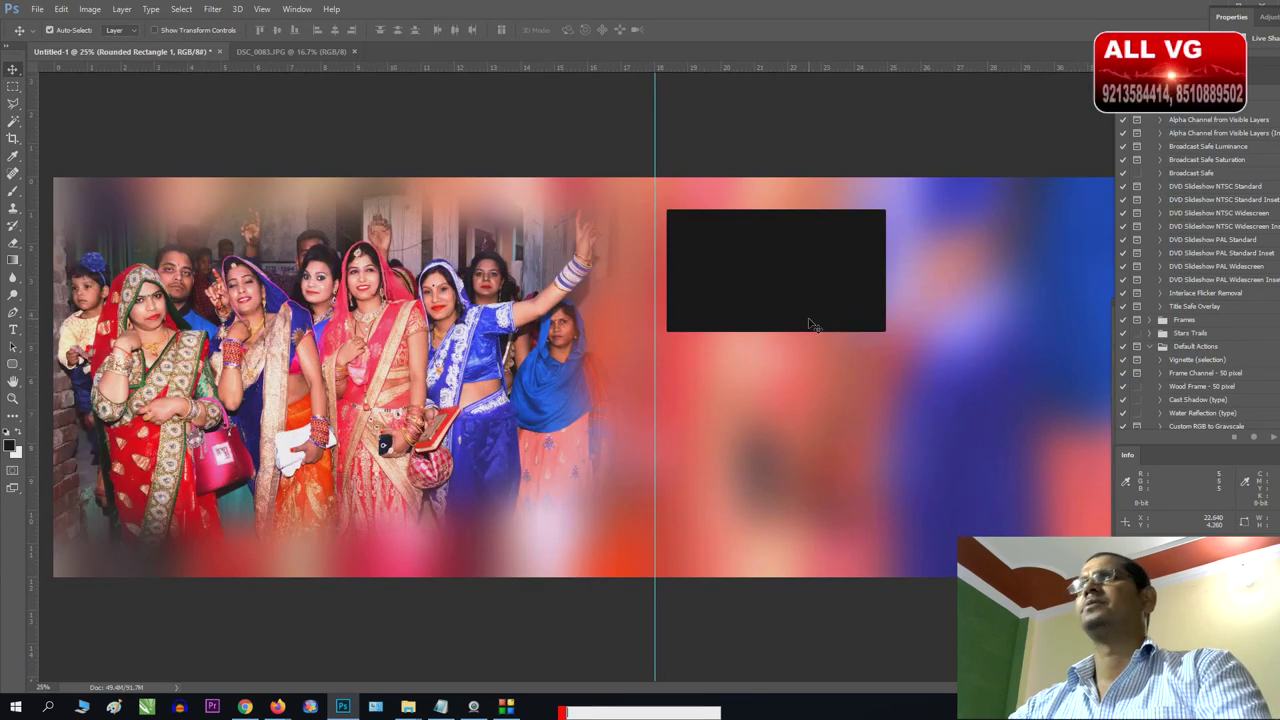
Check the Rounded Rectangle 1 layer's visibility and nudge the frame up slightly.
{"action": "key", "text": "F7"}
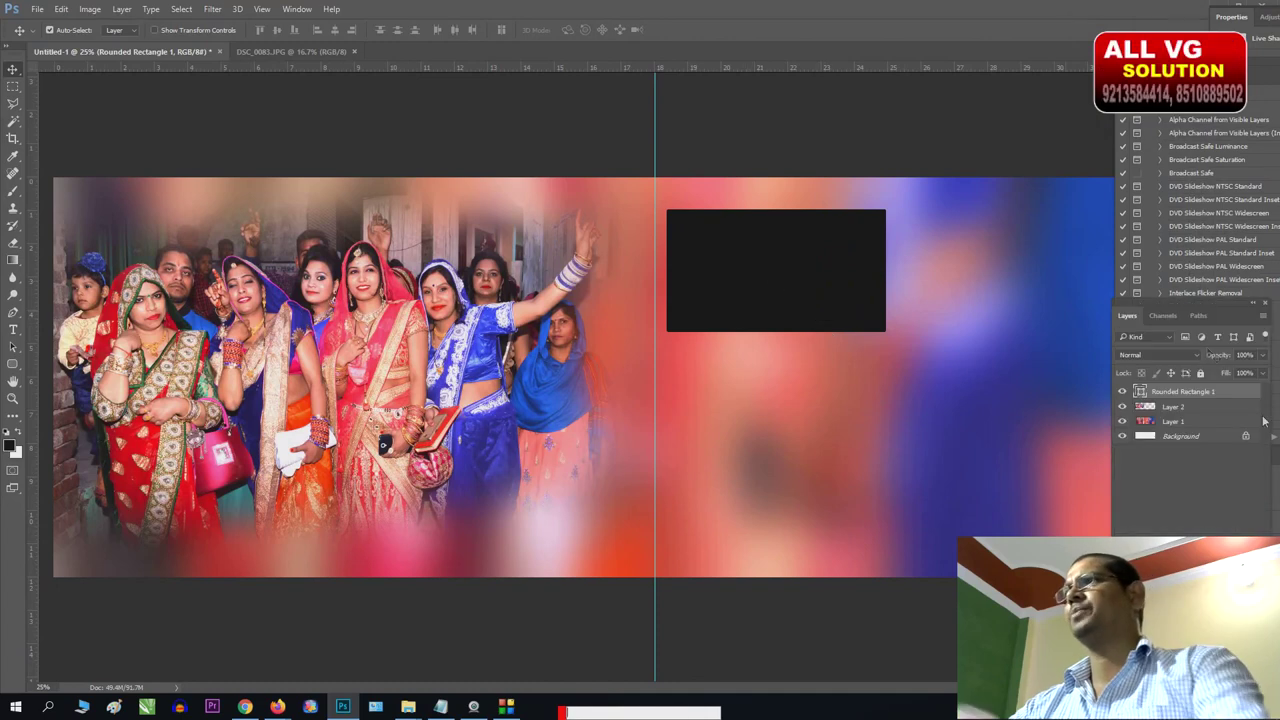
{"action": "left_click", "coordinate": [1122, 391]}
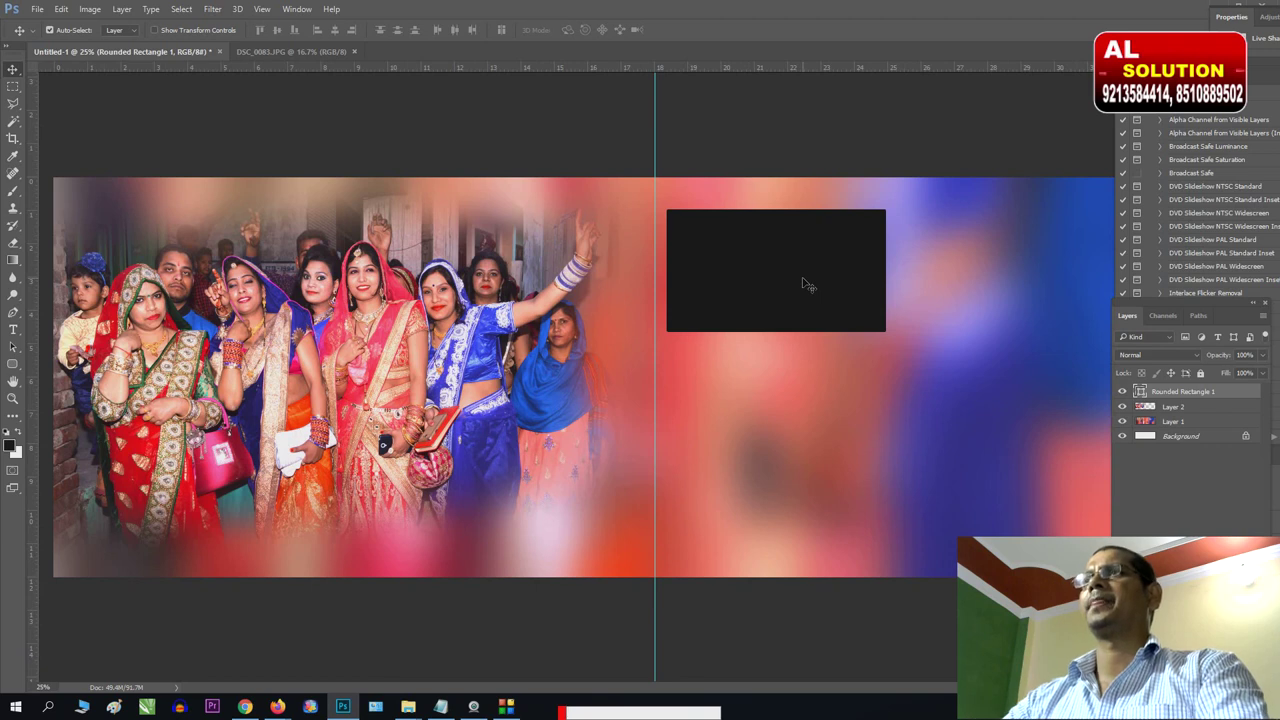
{"action": "left_click_drag", "start_coordinate": [802, 281], "coordinate": [801, 281]}
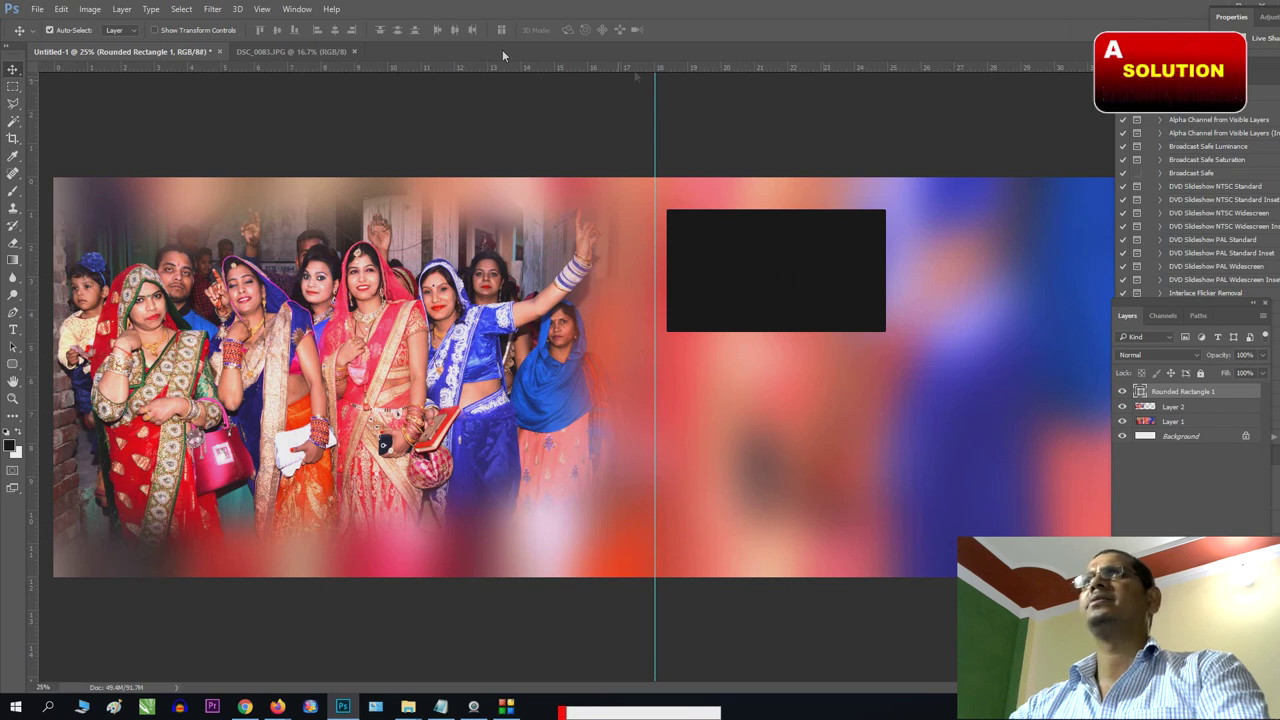
Add a light Outer Glow to the dark frame and duplicate it directly below.
{"action": "left_click", "coordinate": [297, 9]}
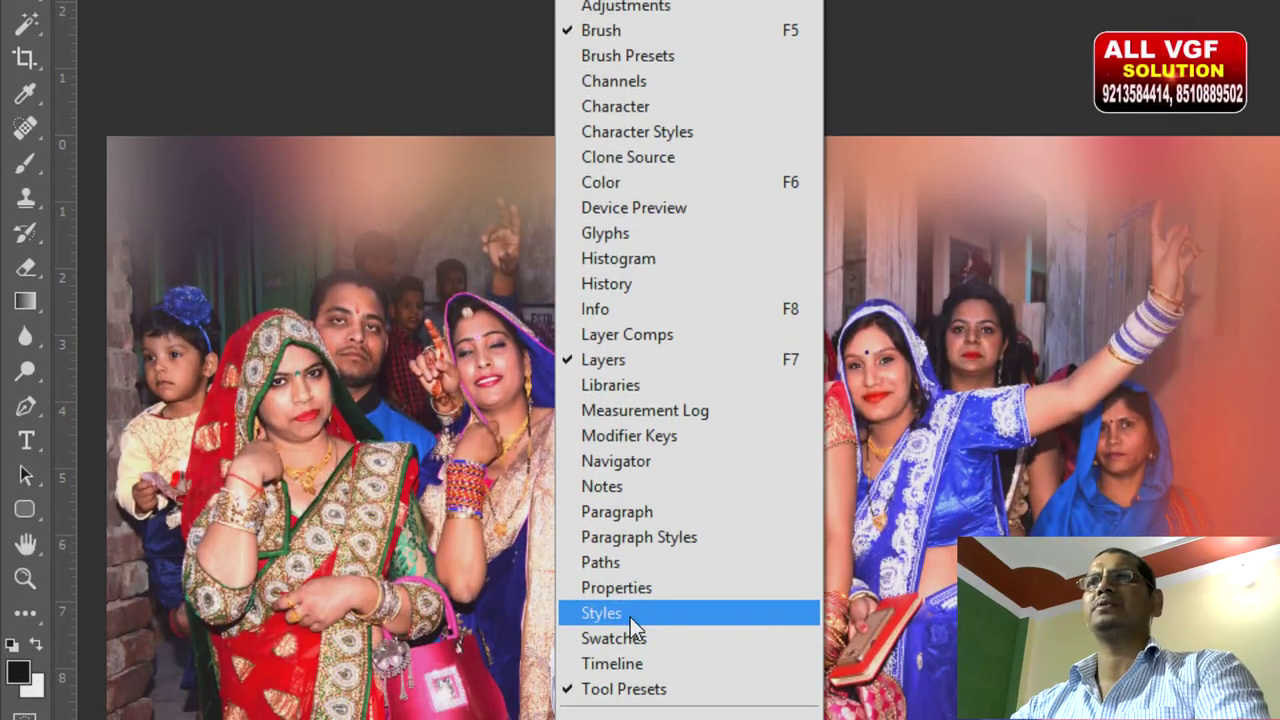
{"action": "left_click", "coordinate": [630, 628]}
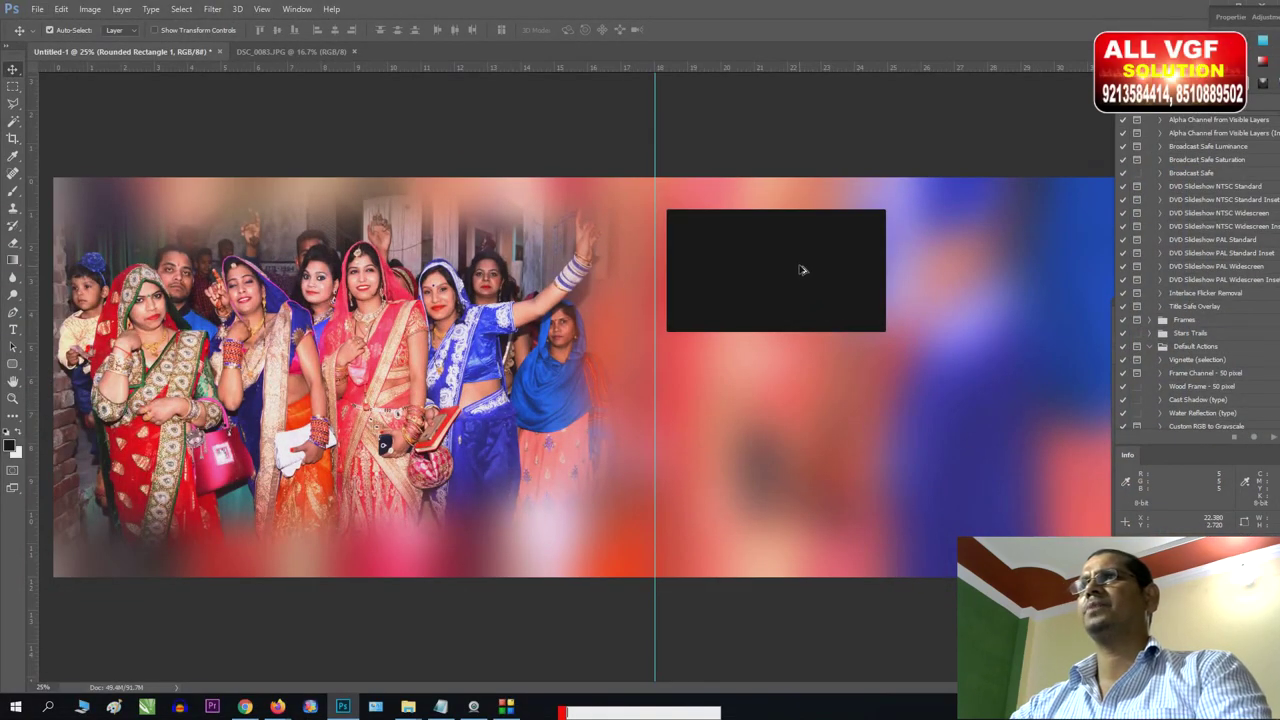
{"action": "left_click_drag", "start_coordinate": [800, 270], "coordinate": [803, 409]}
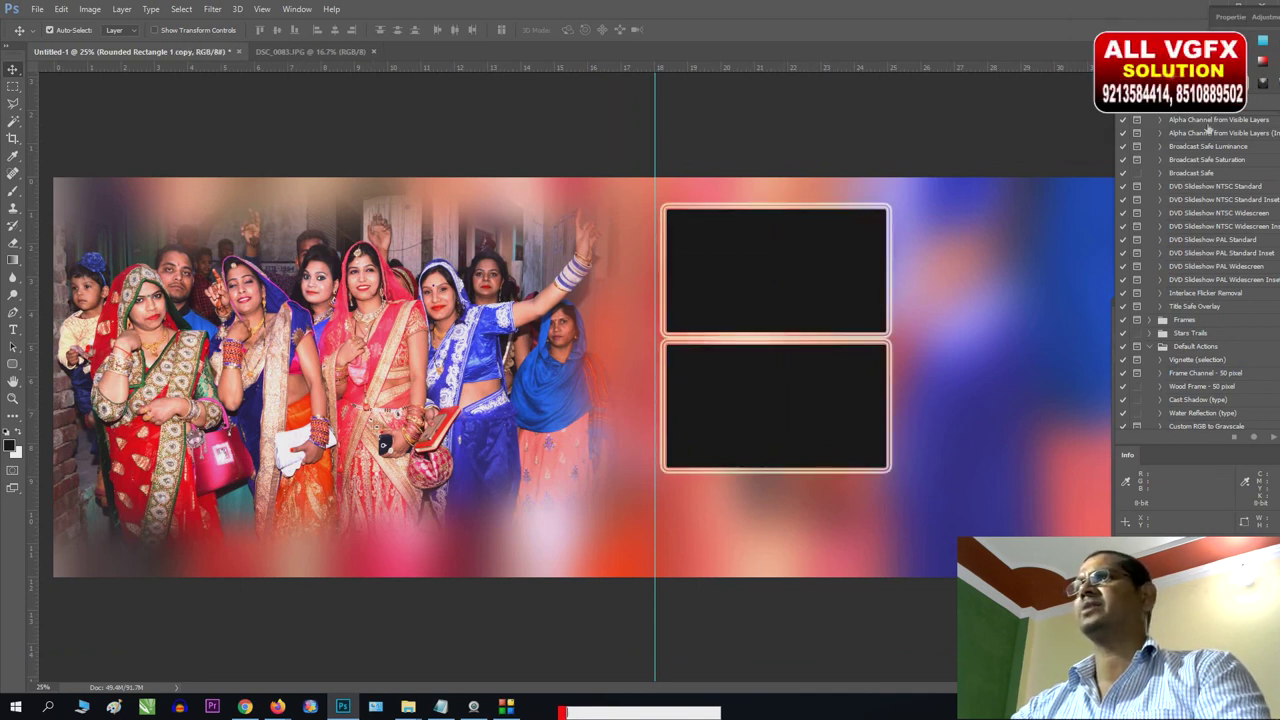
Add more frame copies and arrange all four into a 2×2 grid on the right page.
{"action": "left_click_drag", "start_coordinate": [783, 409], "coordinate": [1043, 270]}
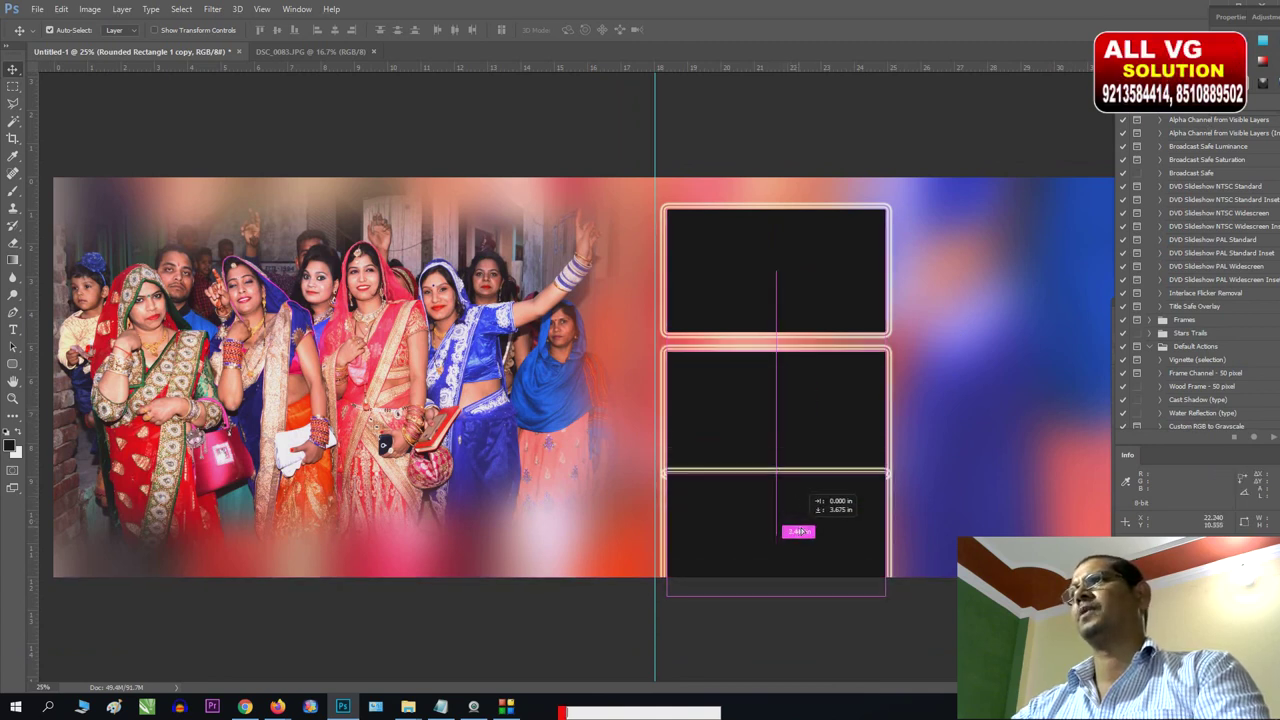
{"action": "left_click_drag", "start_coordinate": [1043, 270], "coordinate": [1043, 268]}
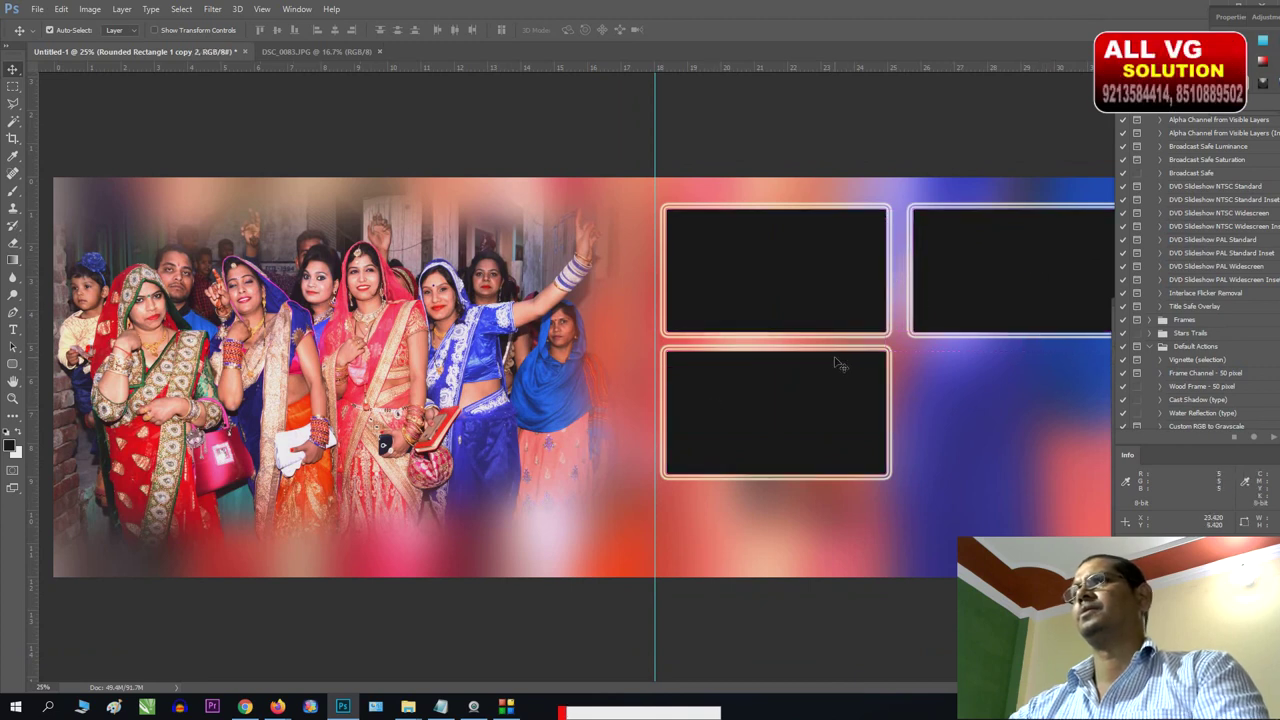
{"action": "key", "text": "ctrl+minus"}
{"action": "left_click_drag", "start_coordinate": [914, 323], "coordinate": [960, 311]}
{"action": "left_click_drag", "start_coordinate": [763, 309], "coordinate": [820, 309]}
{"action": "mouse_move", "coordinate": [731, 418]}
{"action": "left_mouse_down"}
{"action": "mouse_move", "coordinate": [990, 412]}
{"action": "mouse_move", "coordinate": [969, 402]}
{"action": "mouse_move", "coordinate": [803, 417]}
{"action": "left_mouse_up"}
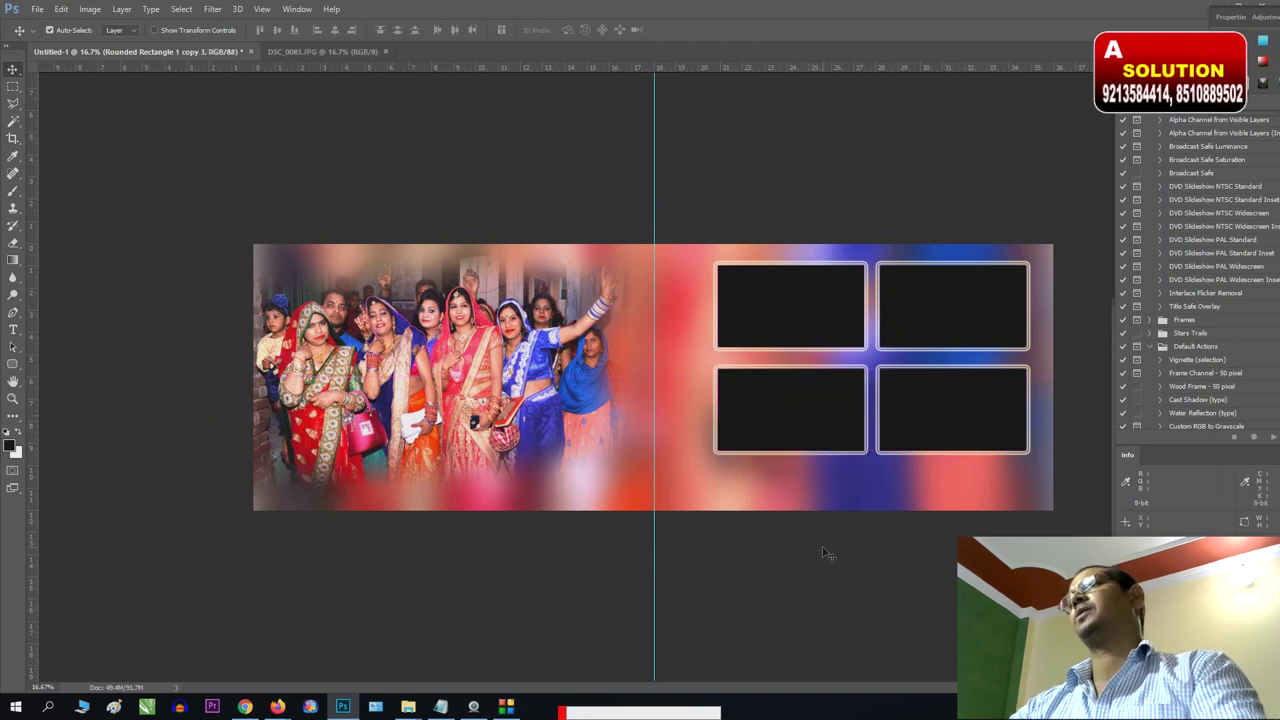
{"action": "left_click", "coordinate": [813, 312]}
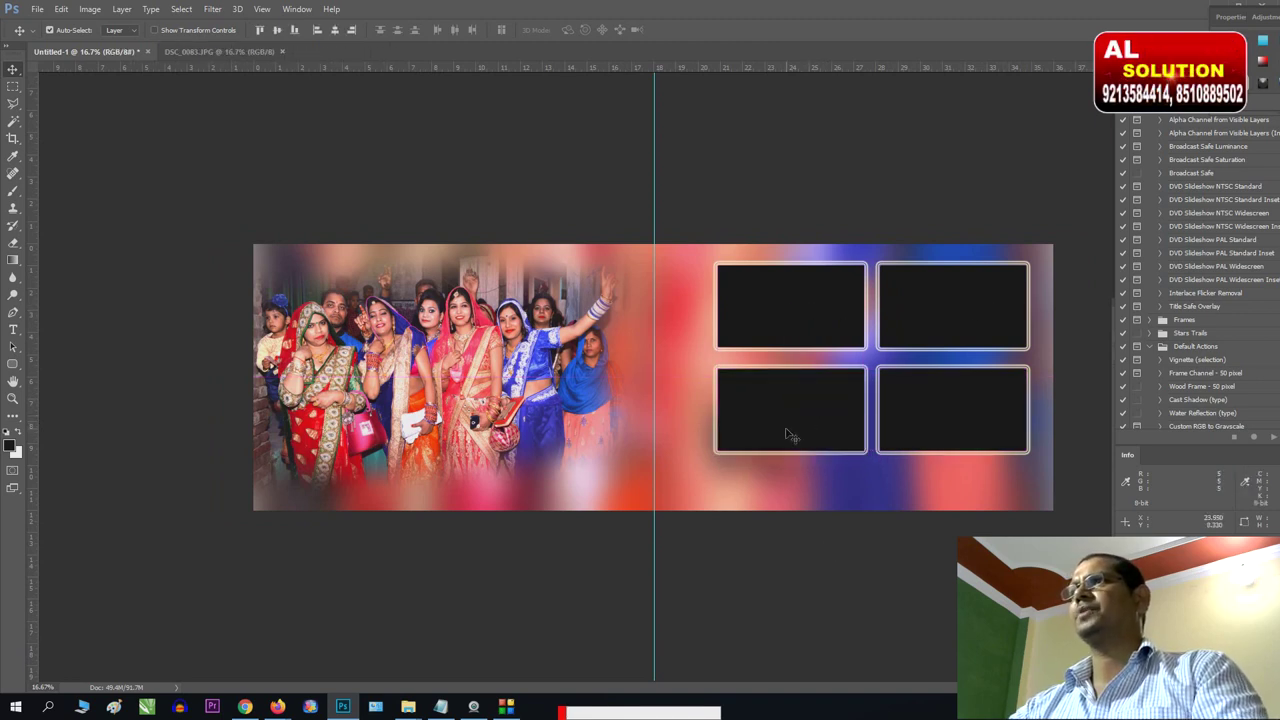
Nudge all four frames down with Shift+Down.
{"action": "key", "text": "F7"}
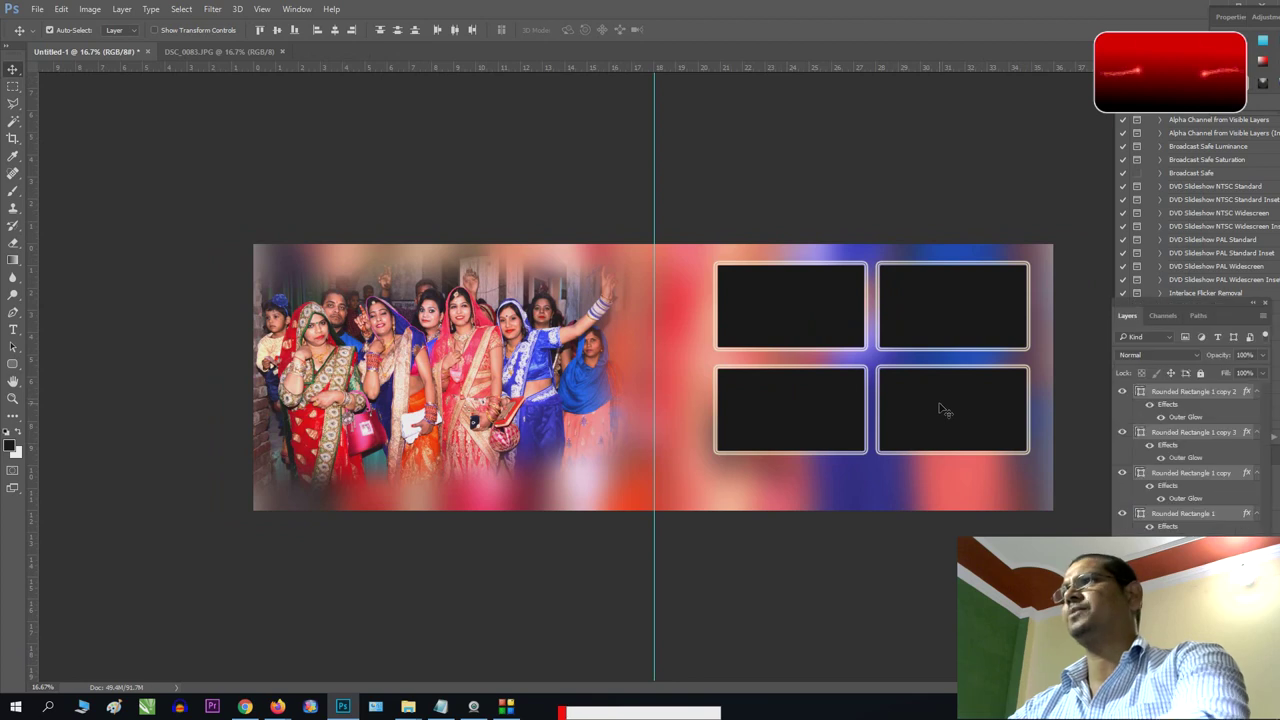
{"action": "key", "text": "shift+Down"}
{"action": "key", "text": "shift+Down"}
{"action": "key", "text": "shift+Down"}
{"action": "key", "text": "shift+Down"}
{"action": "key", "text": "shift+Down"}
{"action": "key", "text": "shift+Down"}
{"action": "key", "text": "shift+Down"}
{"action": "key", "text": "shift+Down"}
{"action": "key", "text": "shift+Down"}
{"action": "key", "text": "ctrl+plus"}
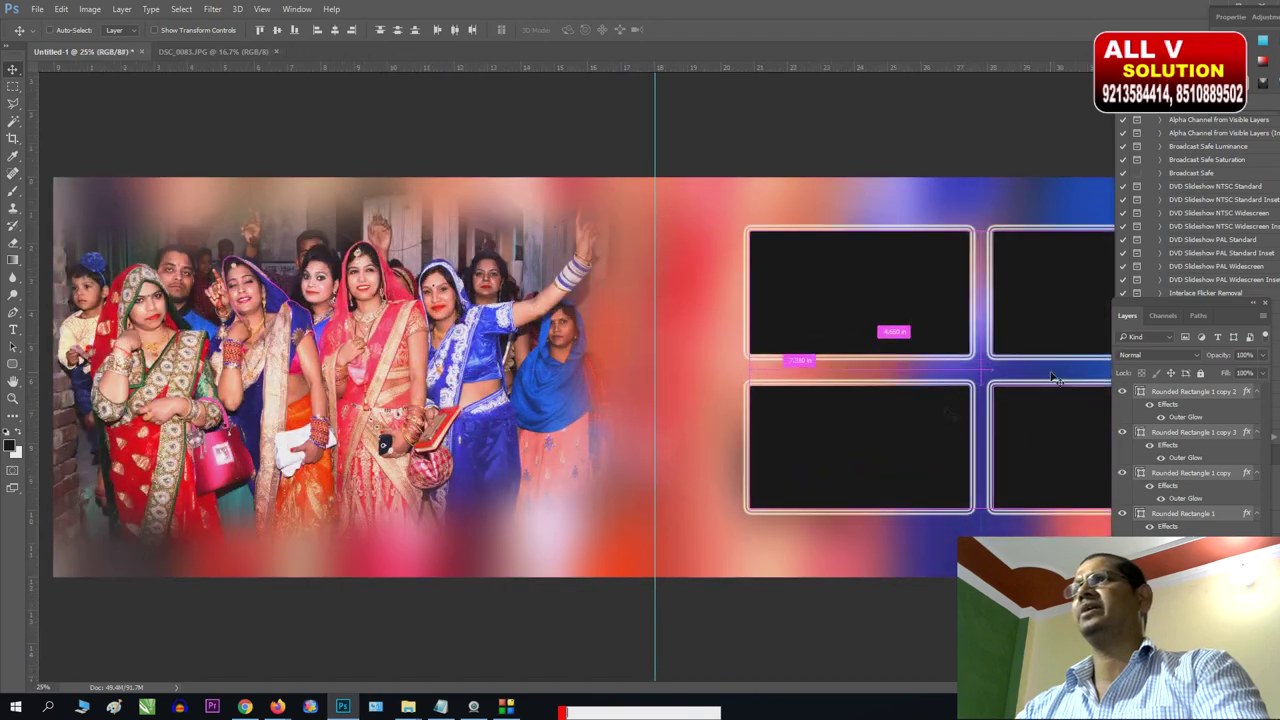
{"action": "key", "text": "ctrl+minus"}
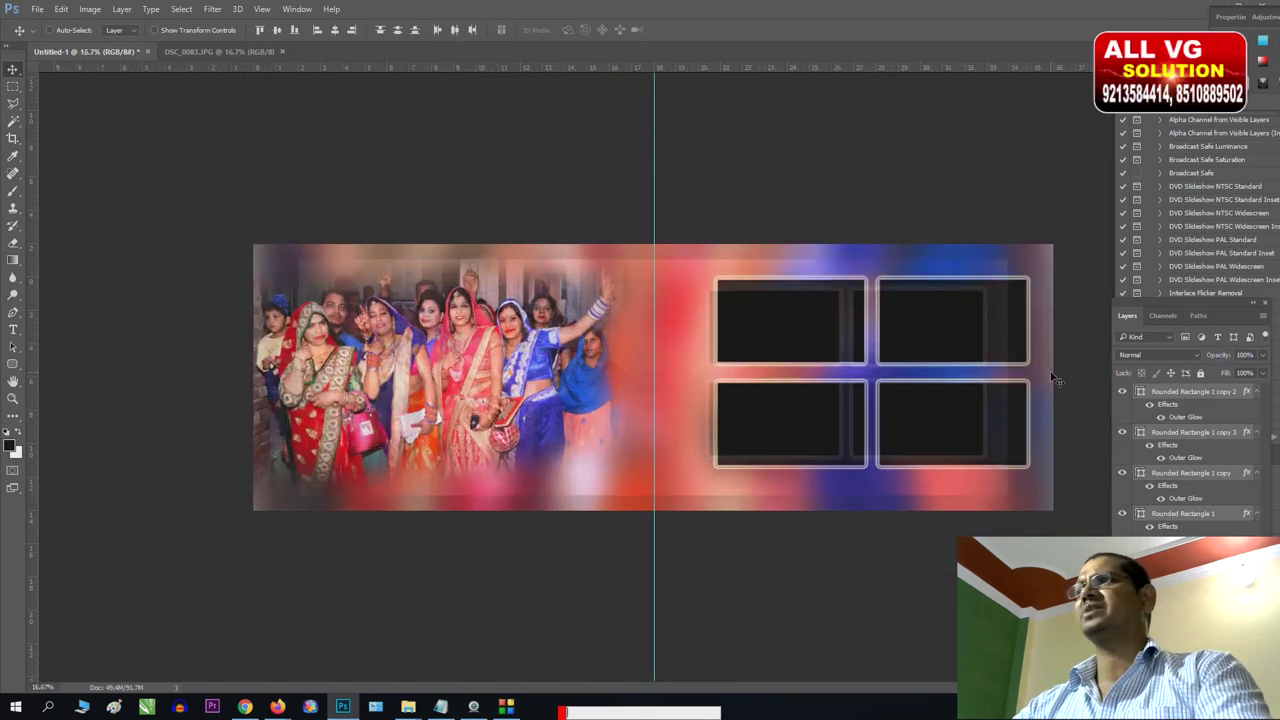
Select all four Rounded Rectangle frame layers and drag the grid to centre it on the right page.
{"action": "left_click", "coordinate": [1075, 436]}
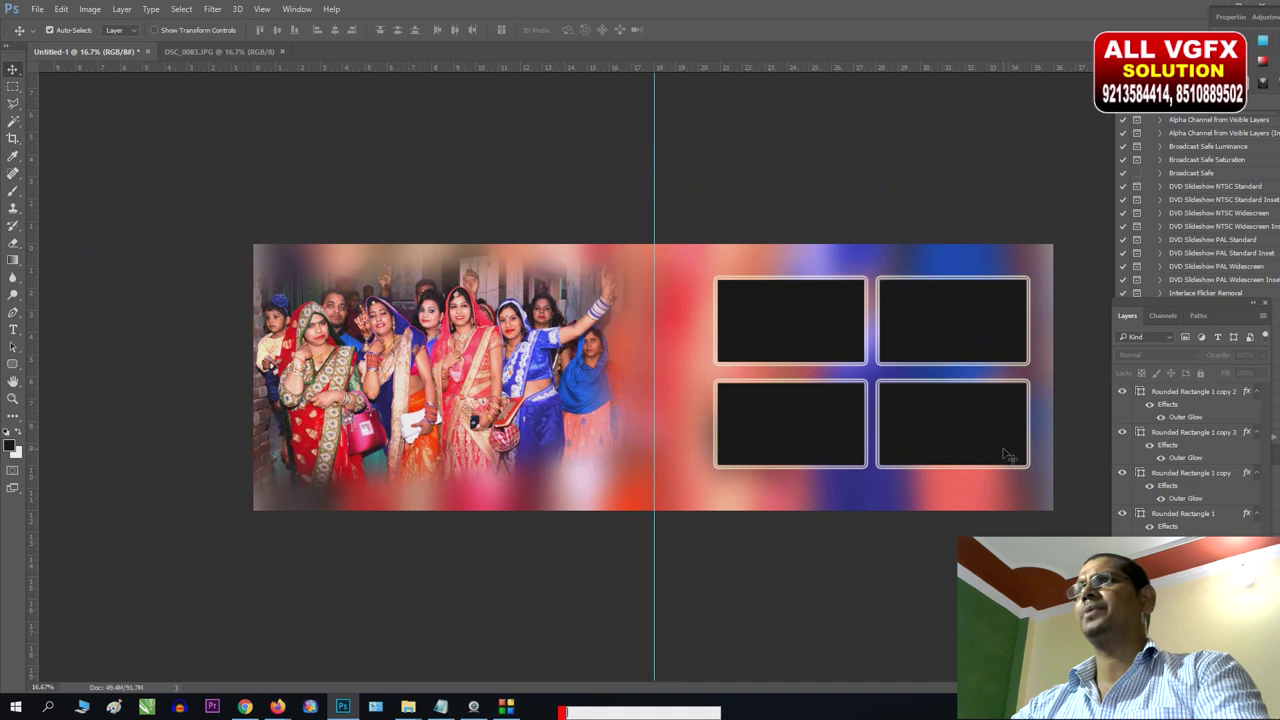
{"action": "left_click", "coordinate": [733, 295]}
{"action": "left_click", "coordinate": [950, 320]}
{"action": "left_click", "coordinate": [789, 346]}
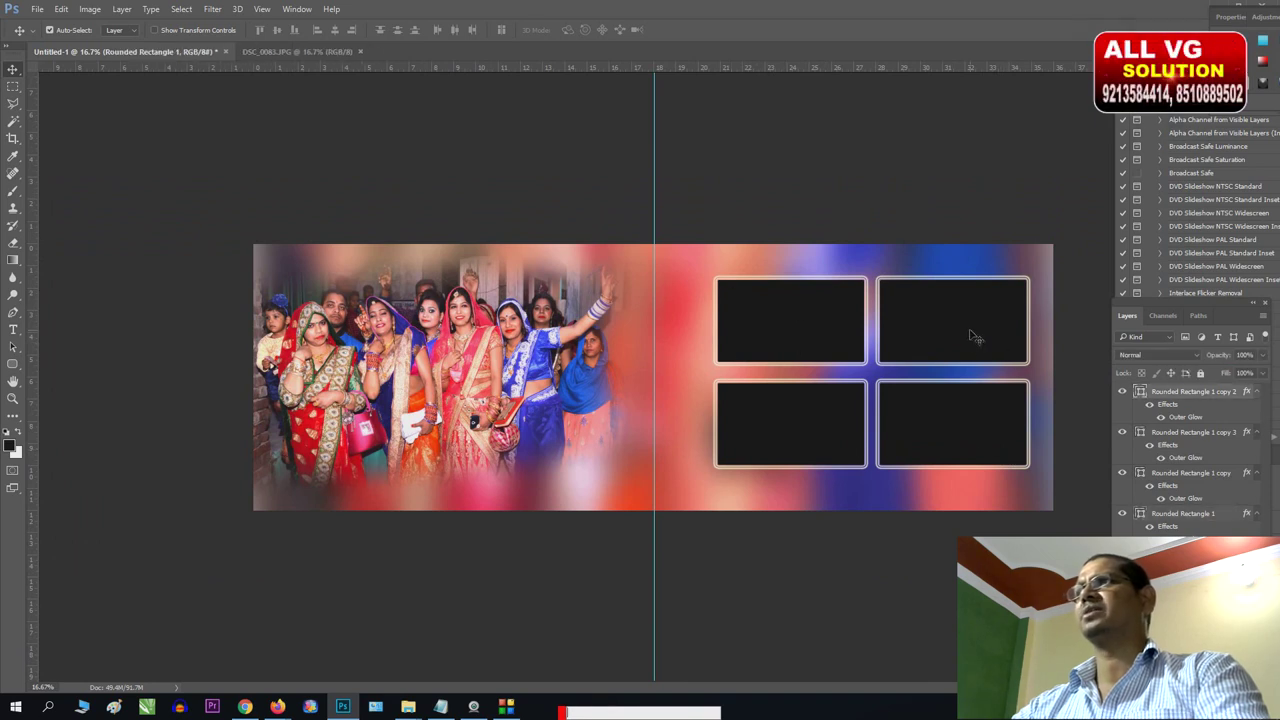
{"action": "left_click", "coordinate": [971, 334]}
{"action": "left_click", "coordinate": [943, 343]}
{"action": "left_click", "coordinate": [771, 440], "text": "shift"}
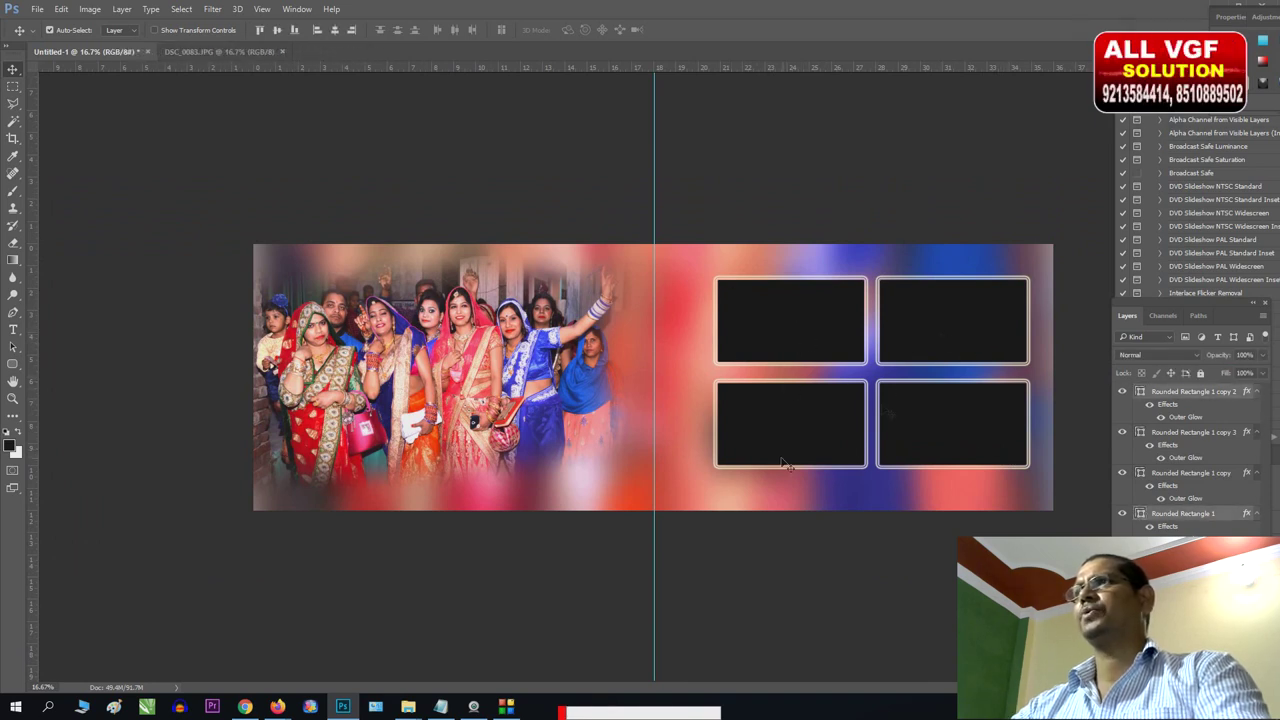
{"action": "left_click", "coordinate": [931, 443], "text": "shift"}
{"action": "left_click", "coordinate": [945, 440], "text": "shift"}
{"action": "mouse_move", "coordinate": [815, 427]}
{"action": "left_mouse_down"}
{"action": "mouse_move", "coordinate": [787, 423]}
{"action": "mouse_move", "coordinate": [849, 417]}
{"action": "left_mouse_up"}
Review the grid placement and select the Rounded Rectangle 1 layer.
{"action": "key", "text": "ctrl+minus"}
{"action": "key", "text": "ctrl+plus"}
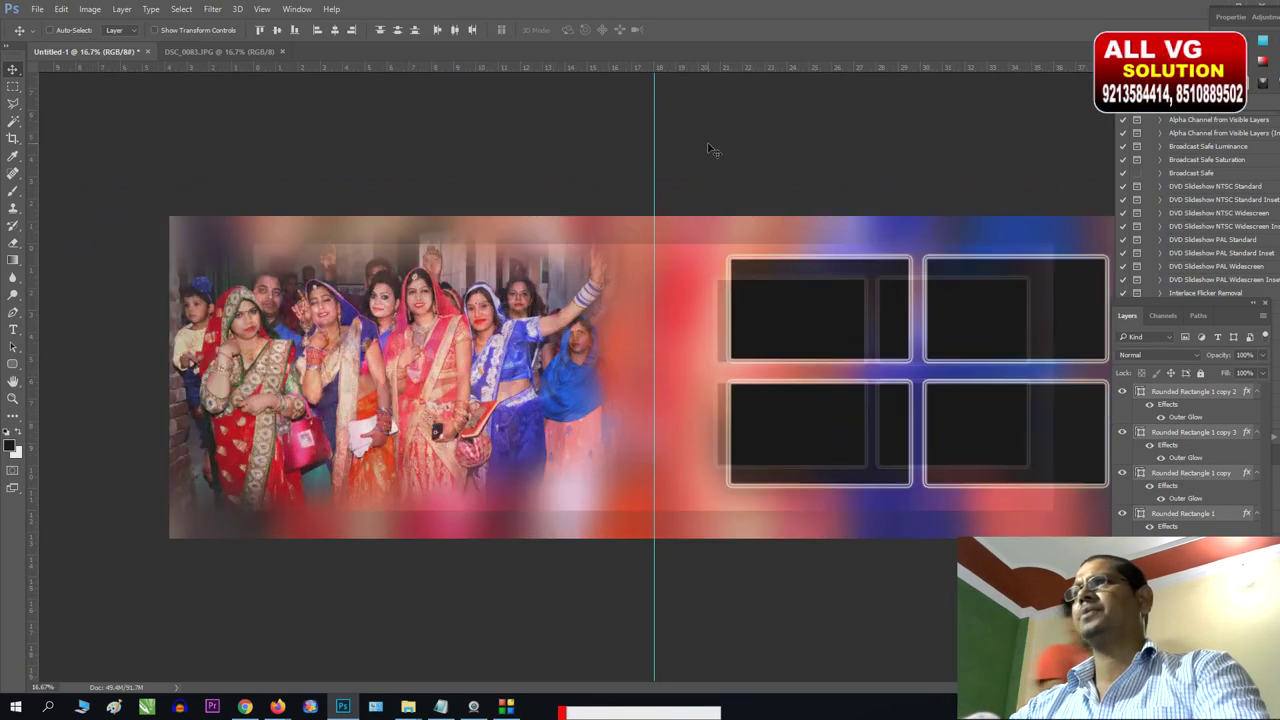
{"action": "key", "text": "ctrl+plus"}
{"action": "key", "text": "ctrl+minus"}
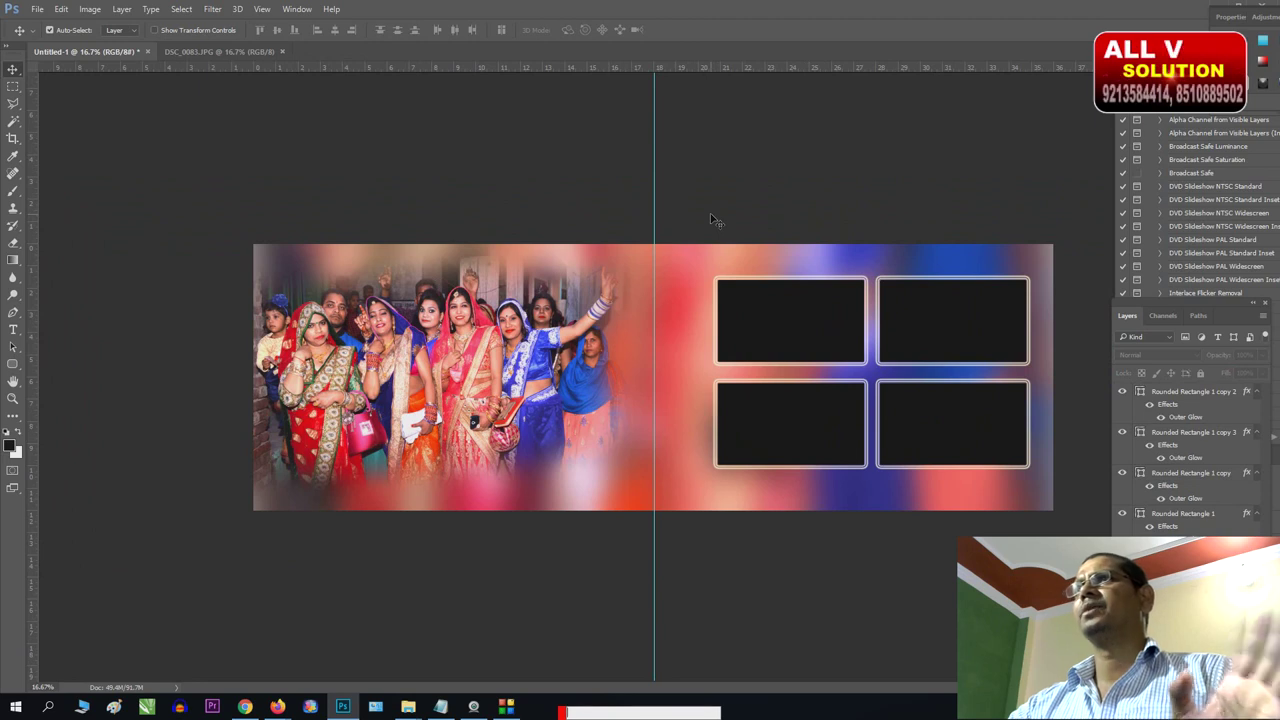
{"action": "left_click", "coordinate": [812, 325]}
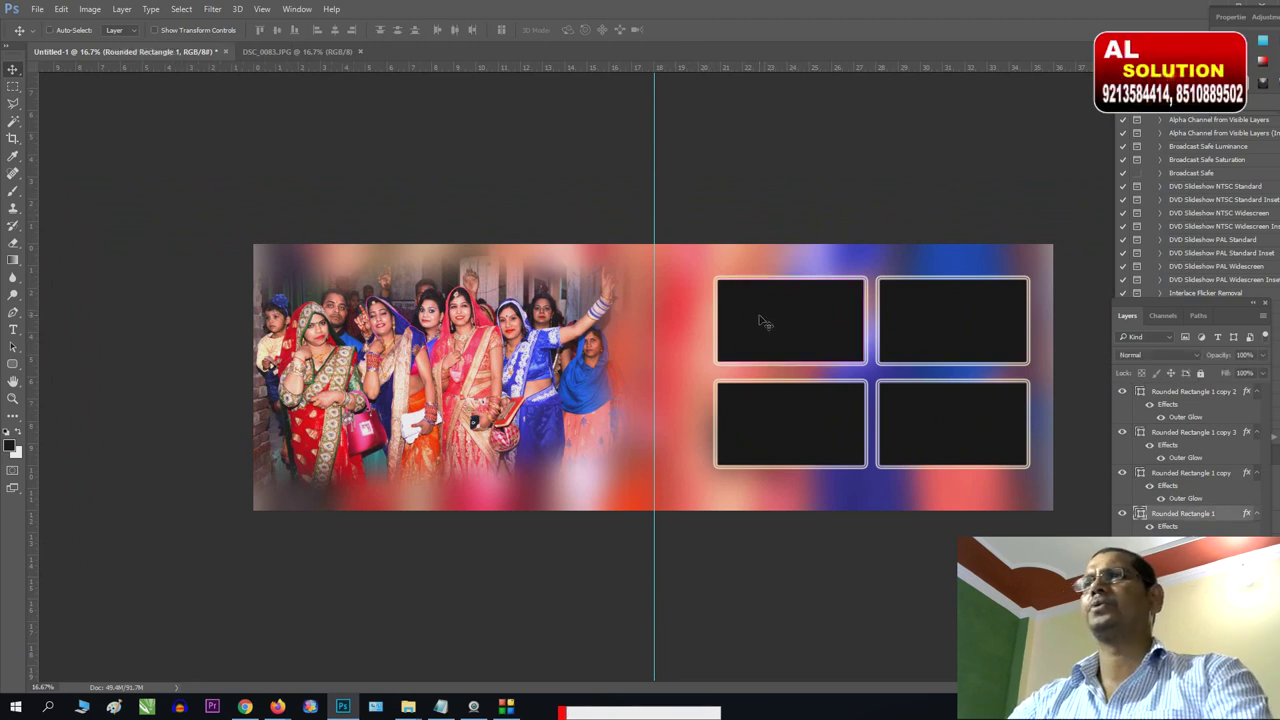
Open DSC_0005.JPG, paste the family photo into the spread, and scale it into the top-left frame.
{"action": "key", "text": "ctrl+o"}
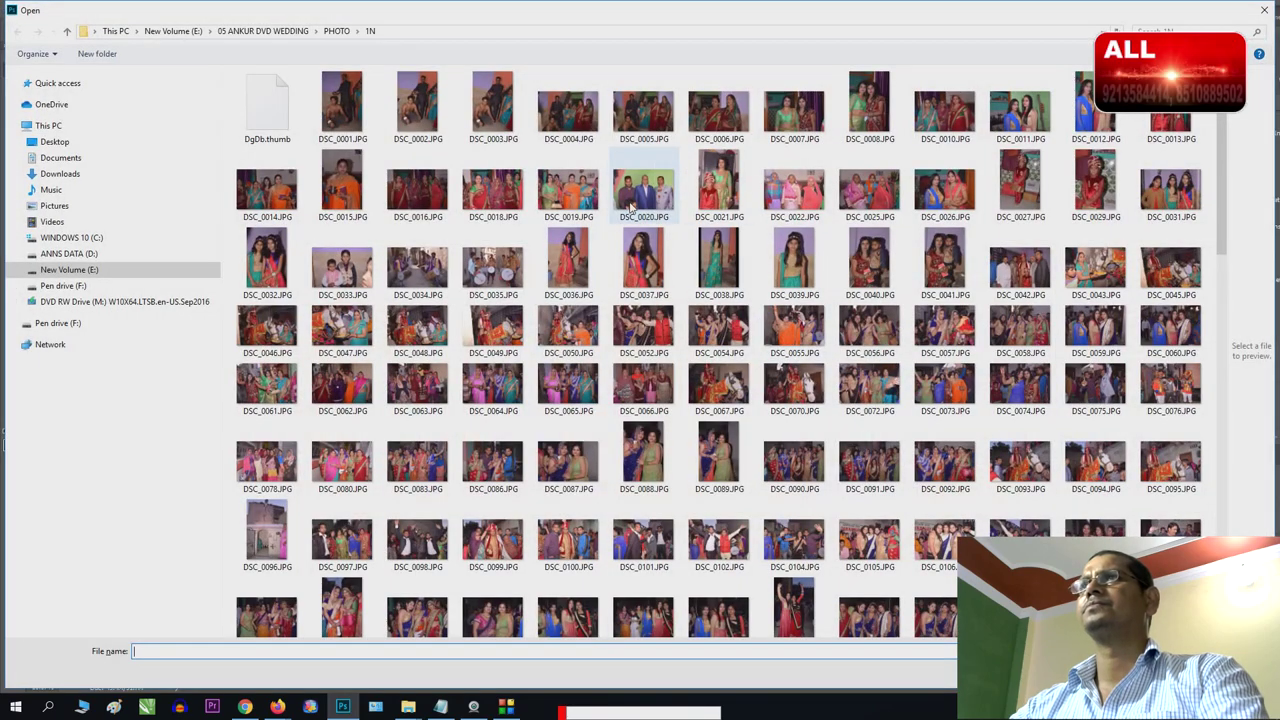
{"action": "left_click", "coordinate": [643, 112]}
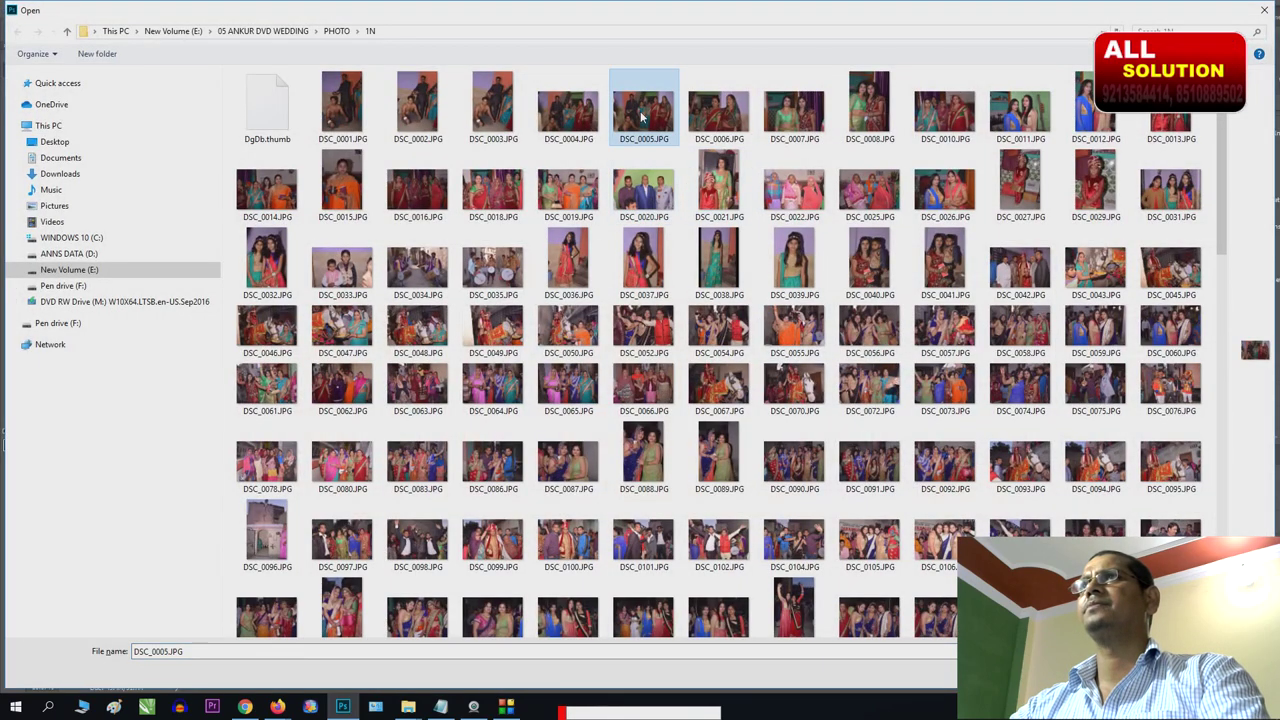
{"action": "double_click", "coordinate": [643, 117]}
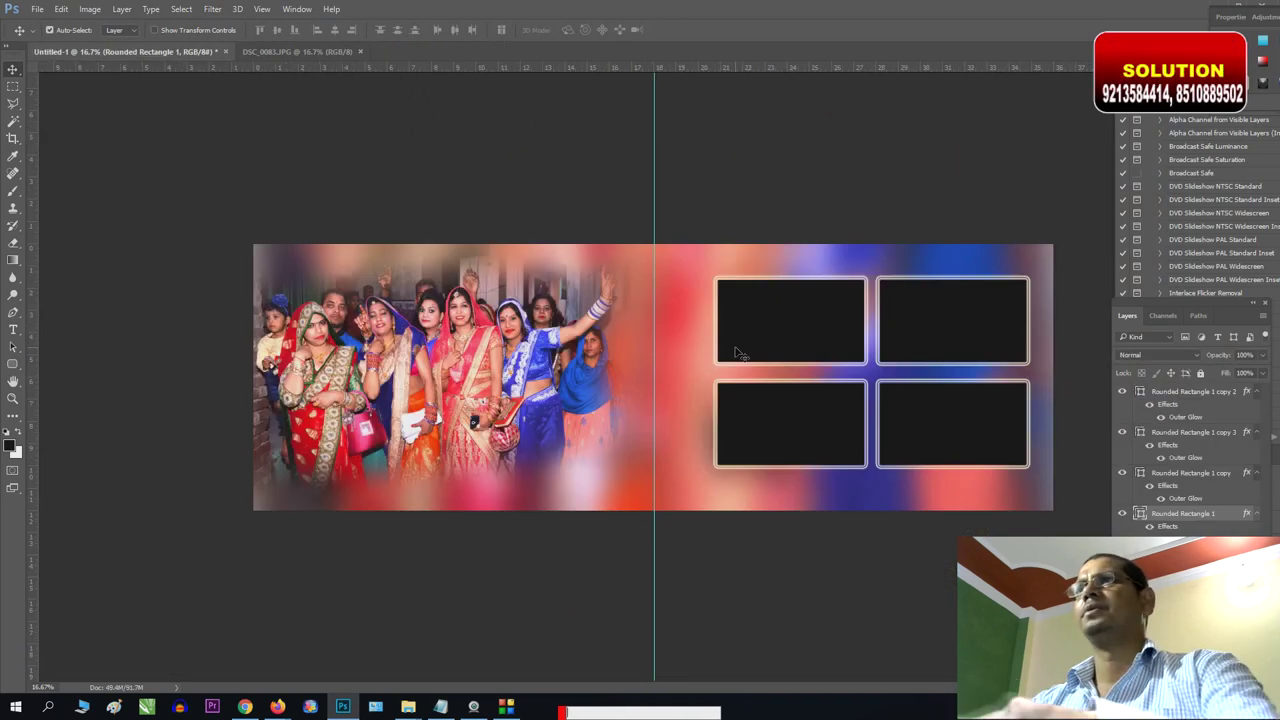
{"action": "key", "text": "ctrl+v"}
{"action": "key", "text": "ctrl+t"}
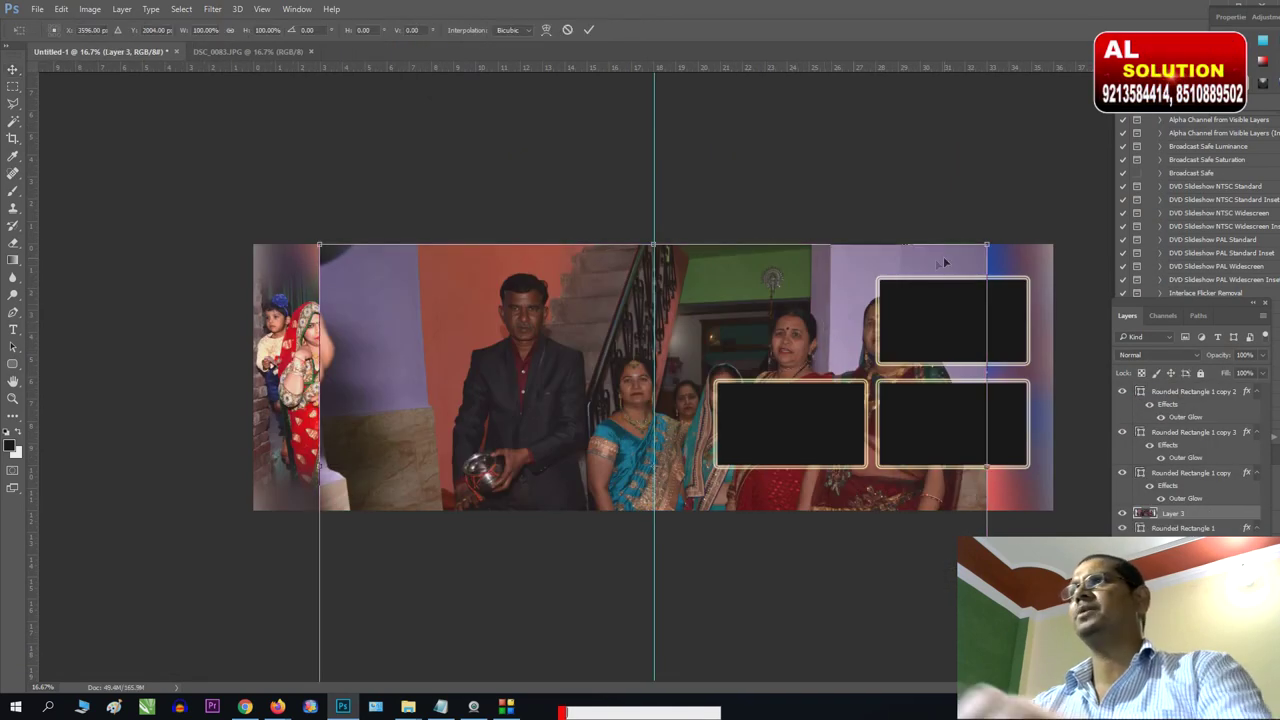
{"action": "mouse_move", "coordinate": [987, 243]}
{"action": "left_mouse_down"}
{"action": "mouse_move", "coordinate": [700, 437]}
{"action": "mouse_move", "coordinate": [786, 302]}
{"action": "mouse_move", "coordinate": [866, 362]}
{"action": "left_mouse_up"}
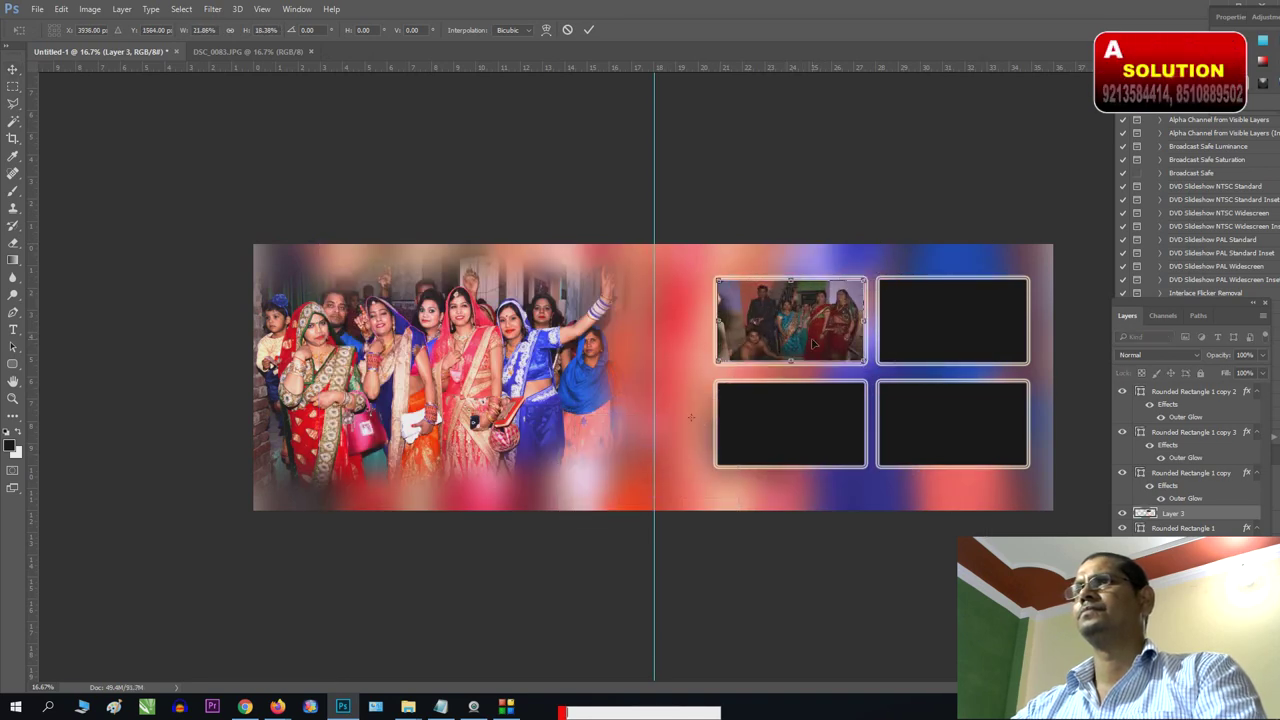
{"action": "key", "text": "Return"}
Place copies of the family photo in the top-right, bottom-left and bottom-right frames.
{"action": "left_click_drag", "start_coordinate": [836, 306], "coordinate": [973, 341], "text": "alt"}
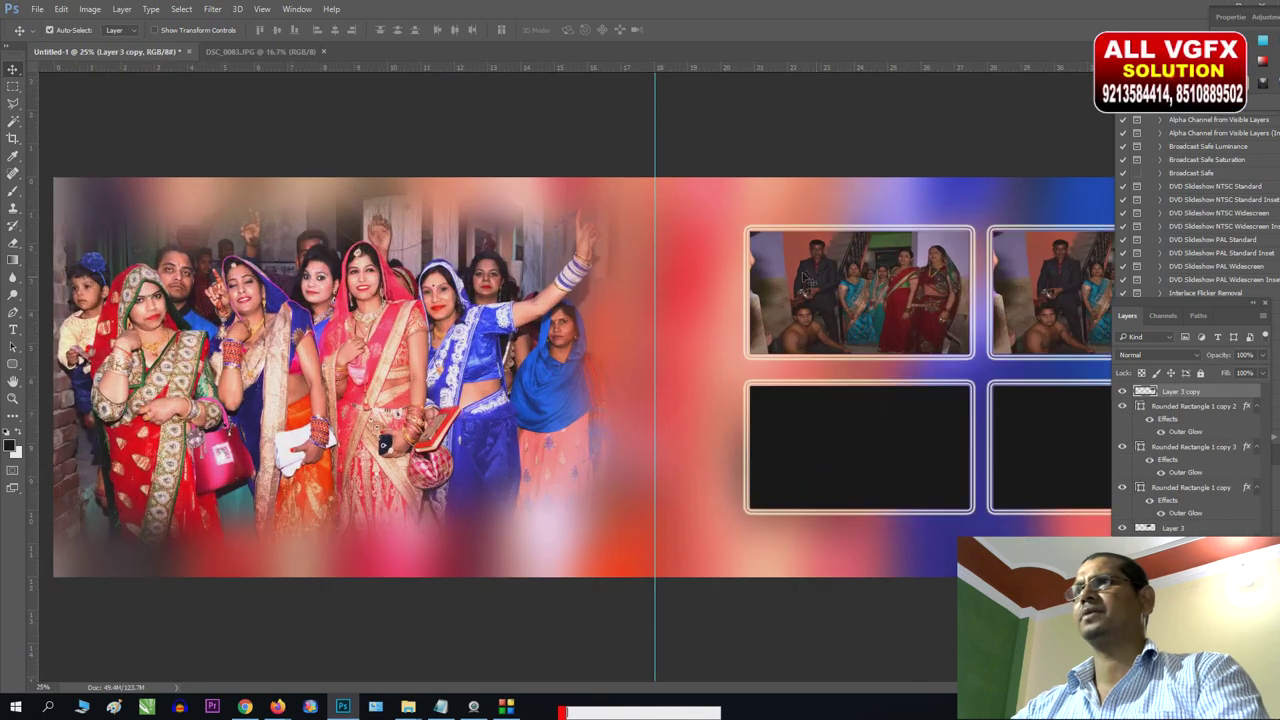
{"action": "key", "text": "ctrl+plus"}
{"action": "left_click", "coordinate": [820, 435]}
{"action": "key", "text": "ctrl+bracketright"}
{"action": "key", "text": "ctrl+bracketright"}
{"action": "key", "text": "ctrl+bracketright"}
{"action": "key", "text": "ctrl+bracketright"}
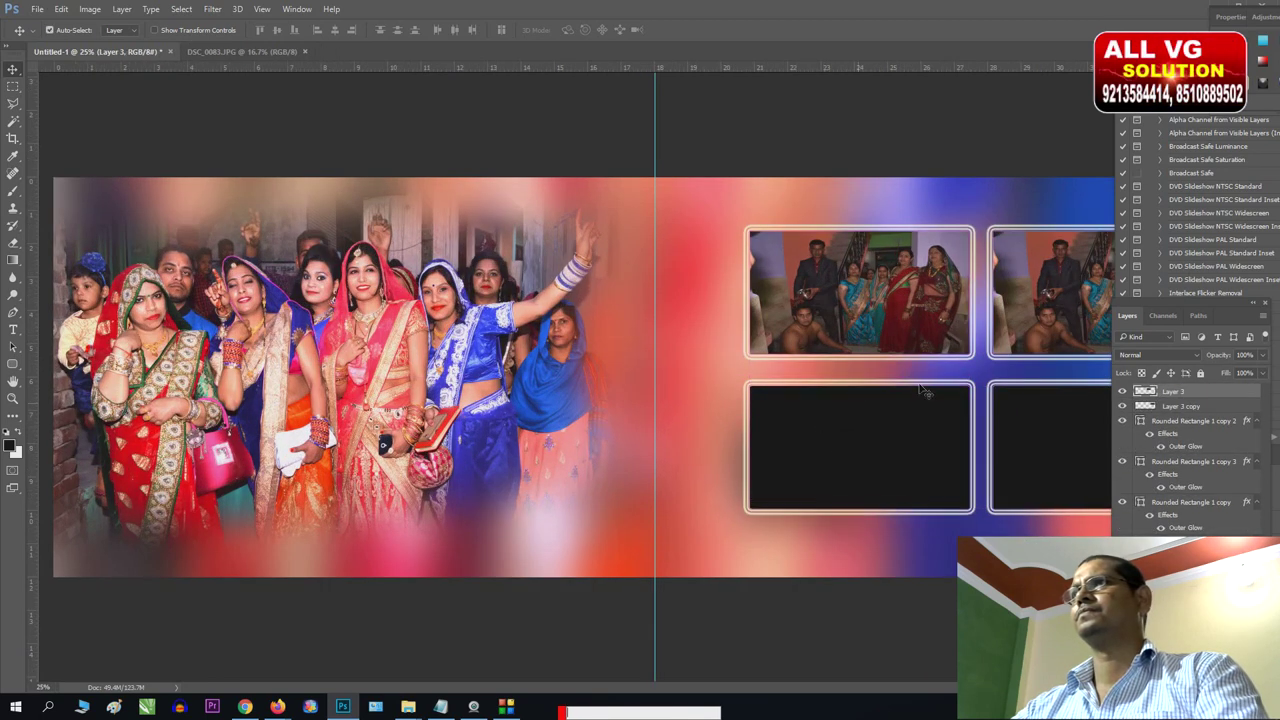
{"action": "left_click_drag", "start_coordinate": [1048, 357], "coordinate": [806, 512], "text": "alt"}
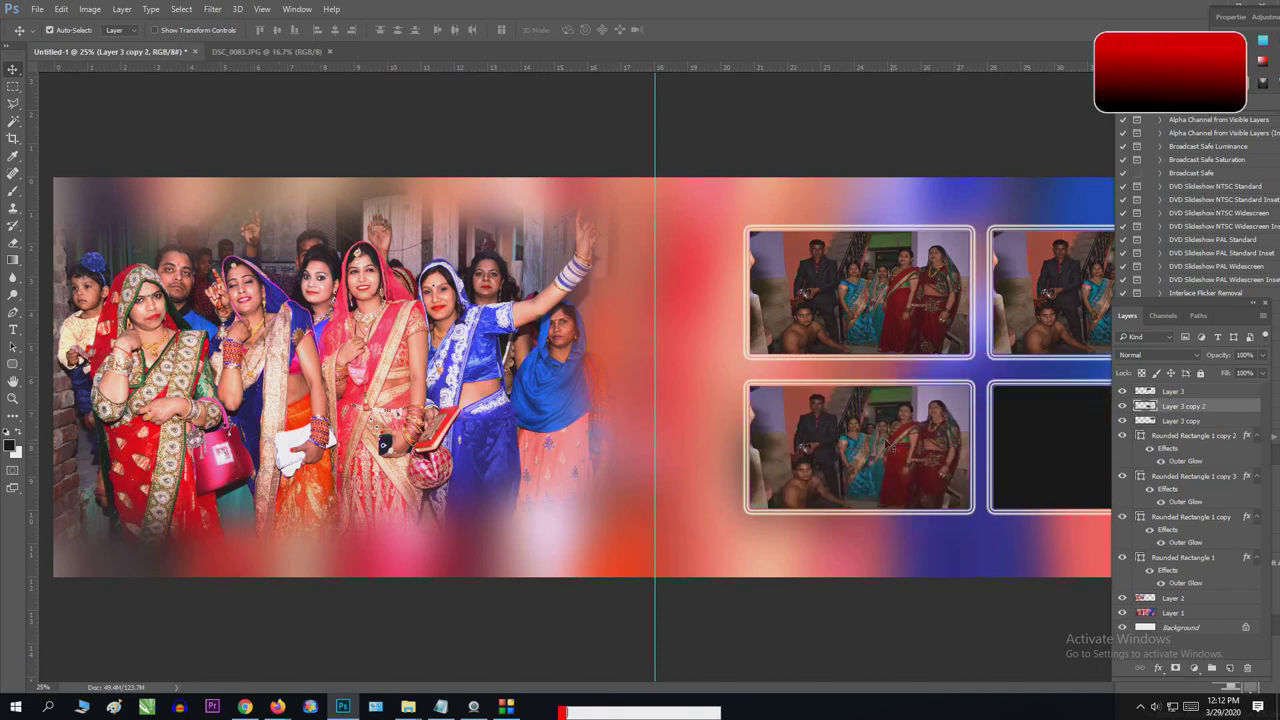
{"action": "key", "text": "ctrl+minus"}
{"action": "left_click_drag", "start_coordinate": [778, 425], "coordinate": [940, 425], "text": "alt"}
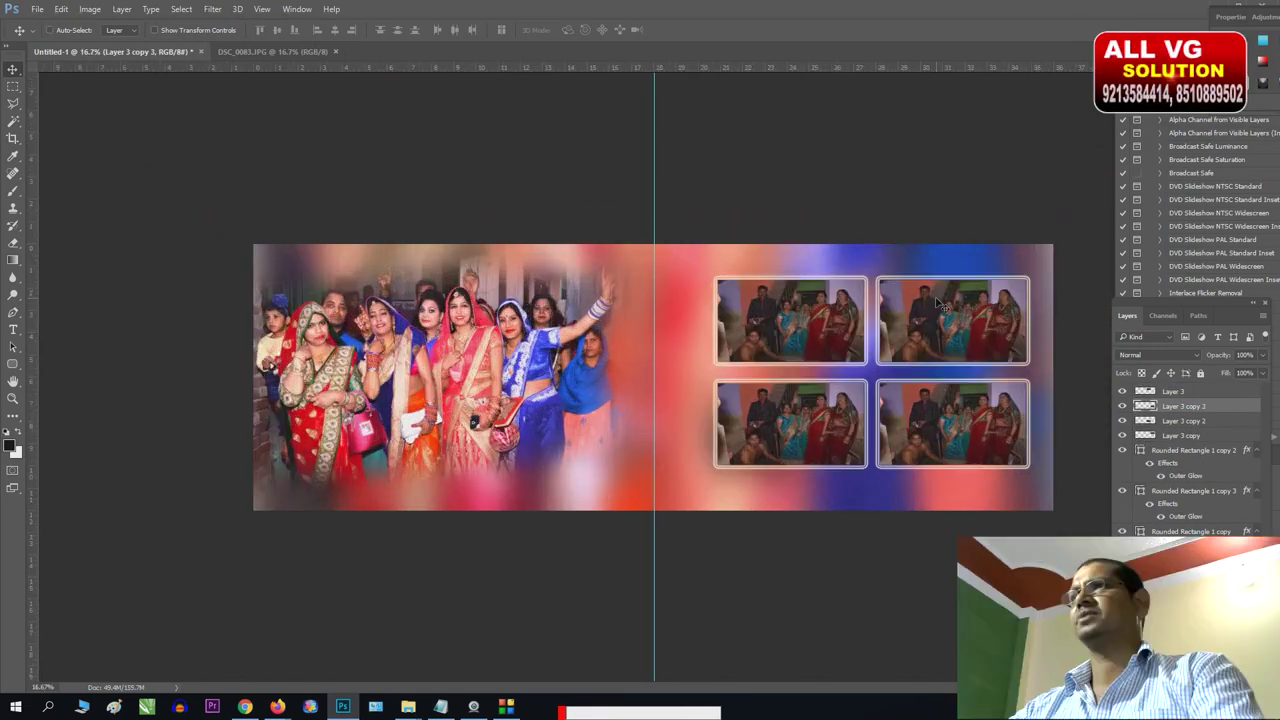
{"action": "key", "text": "ctrl+plus"}
{"action": "key", "text": "ctrl+minus"}
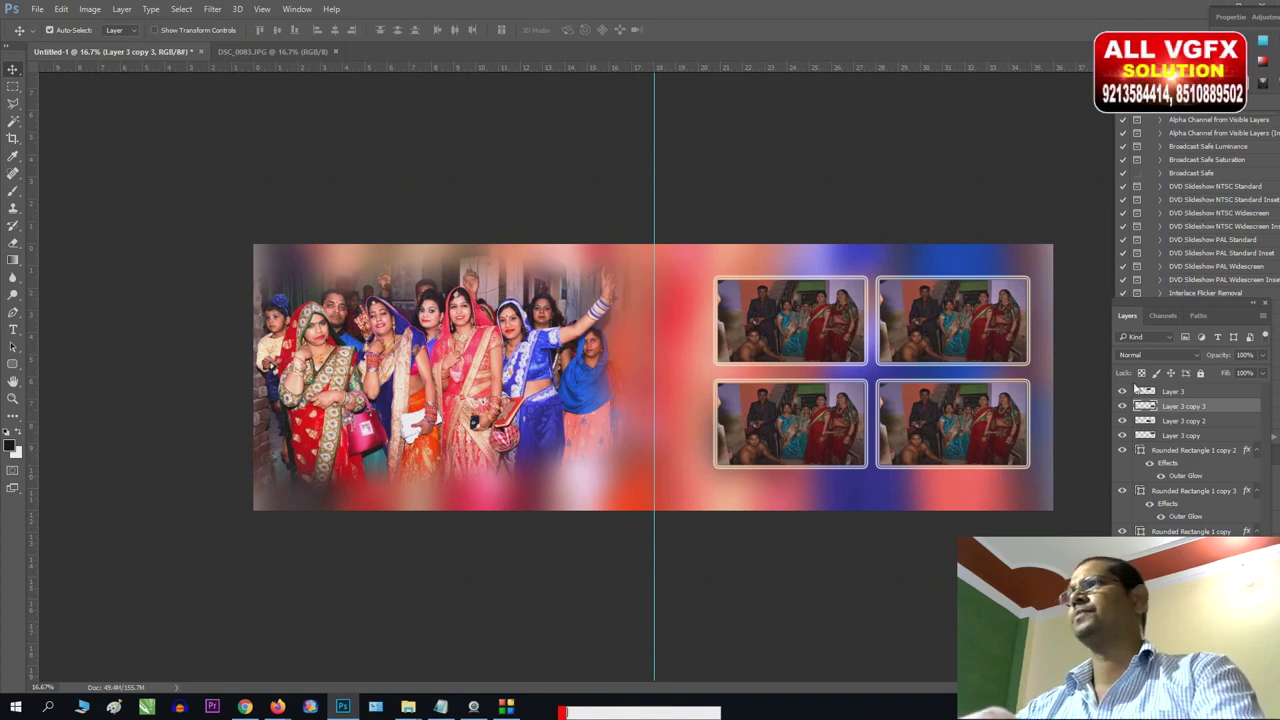
Mask the bottom-right photo to its frame's rounded-rectangle selection.
{"action": "left_click", "coordinate": [1185, 676]}
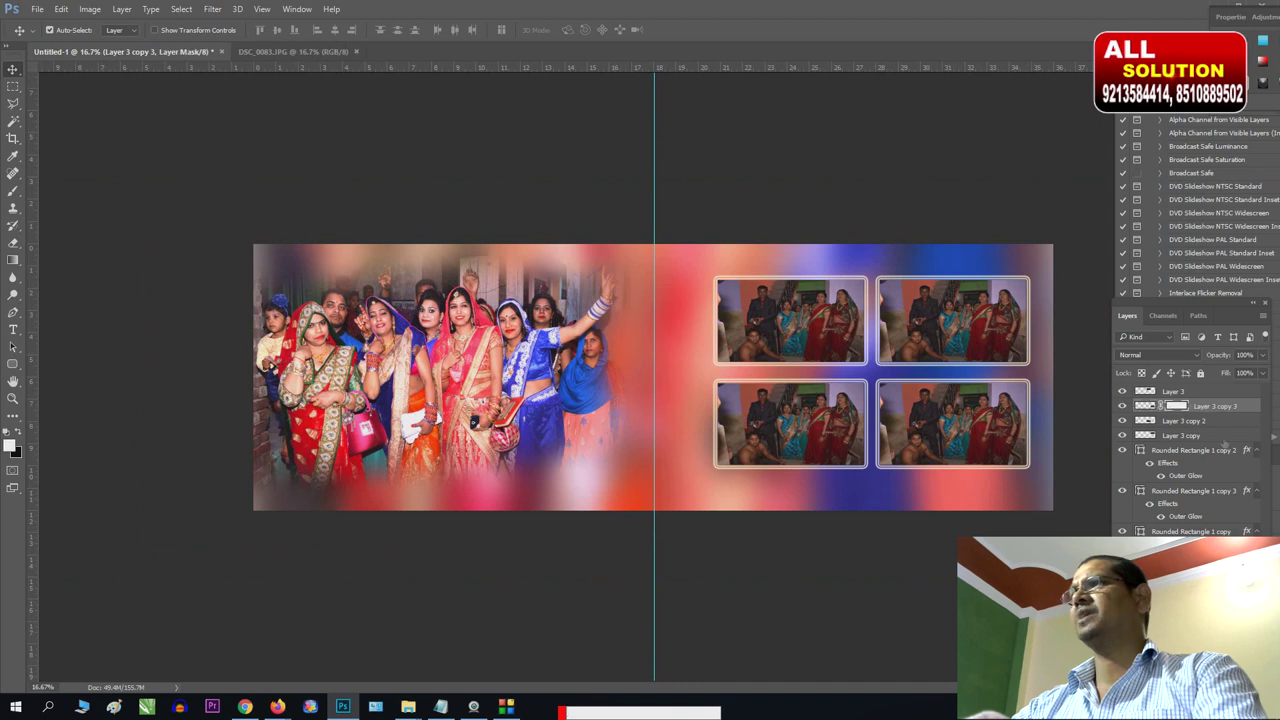
{"action": "left_click", "coordinate": [1191, 393]}
{"action": "key", "text": "ctrl+z"}
{"action": "left_click", "coordinate": [1147, 410], "text": "ctrl"}
{"action": "left_click", "coordinate": [1172, 668]}
Copy the frame mask onto Layer 3 copy 2 and mask Layer 3 copy to its frame.
{"action": "left_click", "coordinate": [1156, 392]}
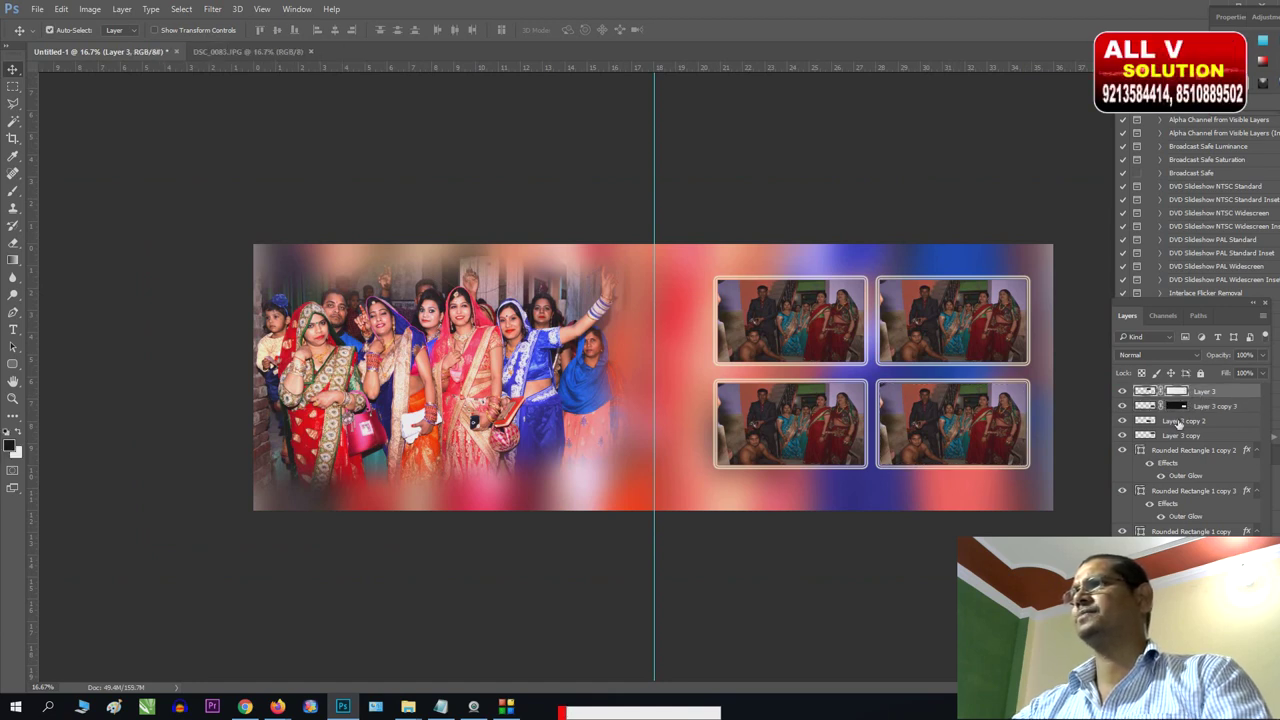
{"action": "left_click", "coordinate": [1178, 421]}
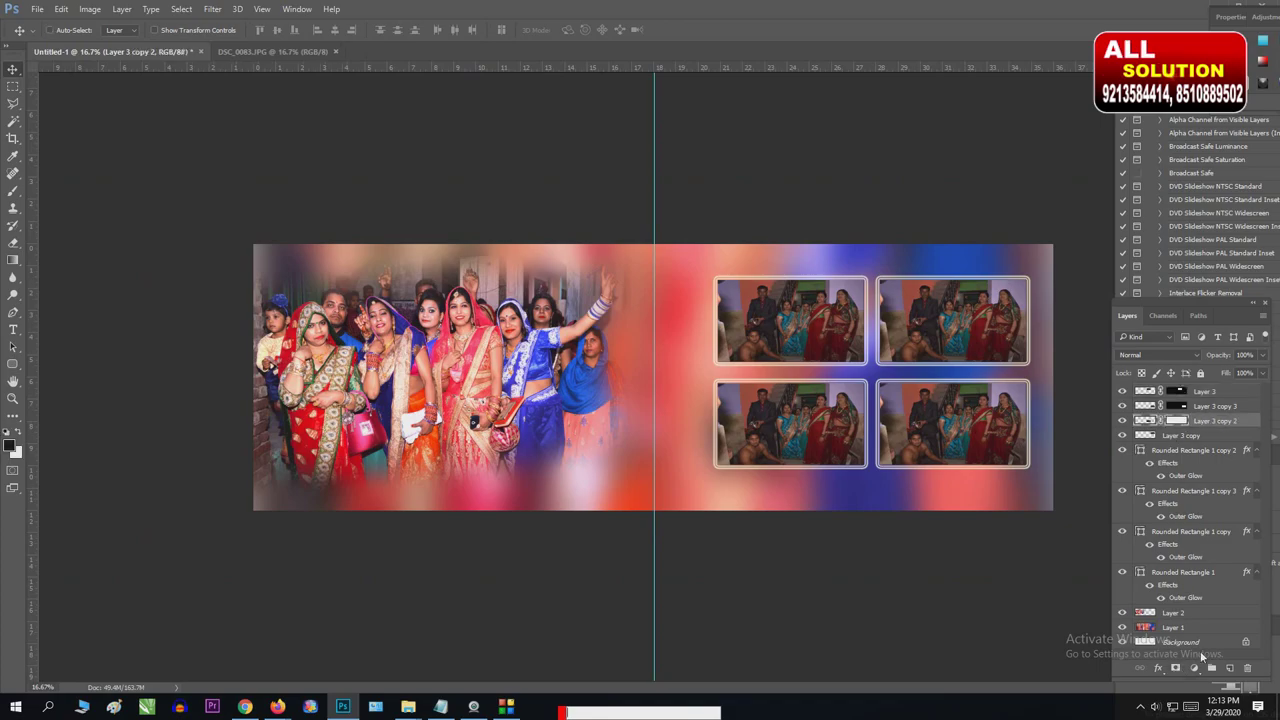
{"action": "left_click_drag", "start_coordinate": [1176, 406], "coordinate": [1178, 421]}
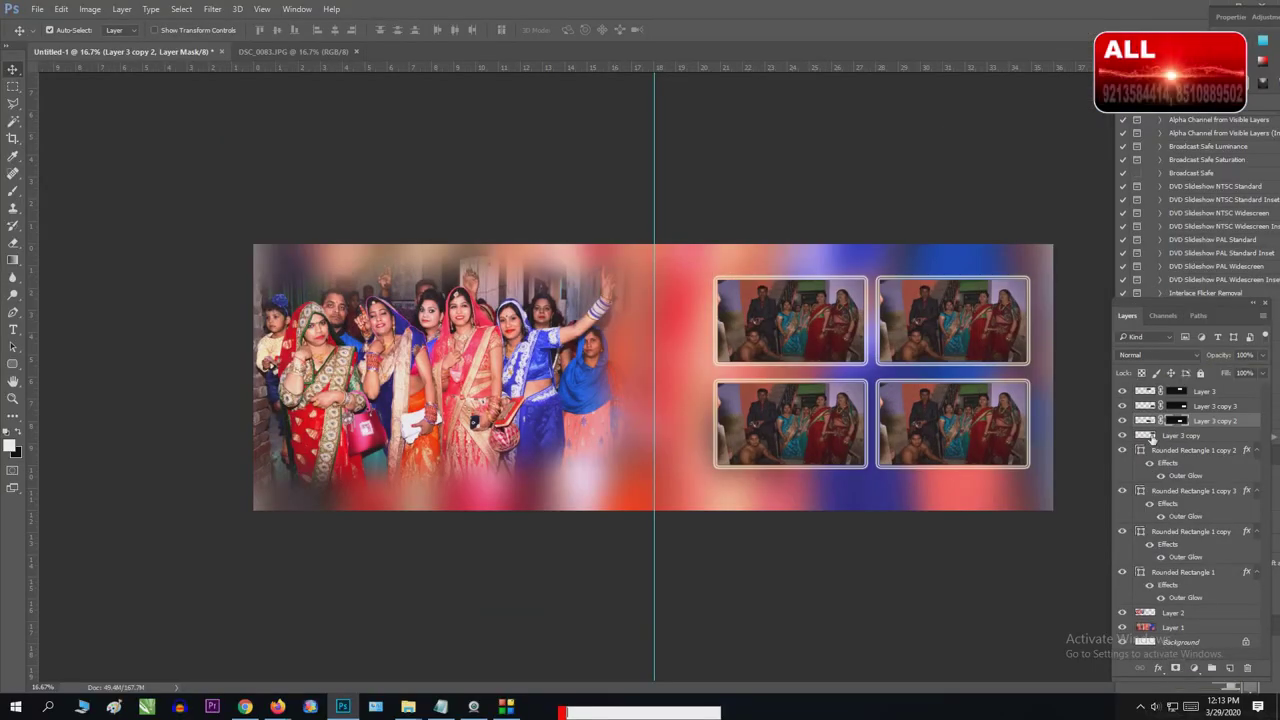
{"action": "left_click", "coordinate": [1153, 438]}
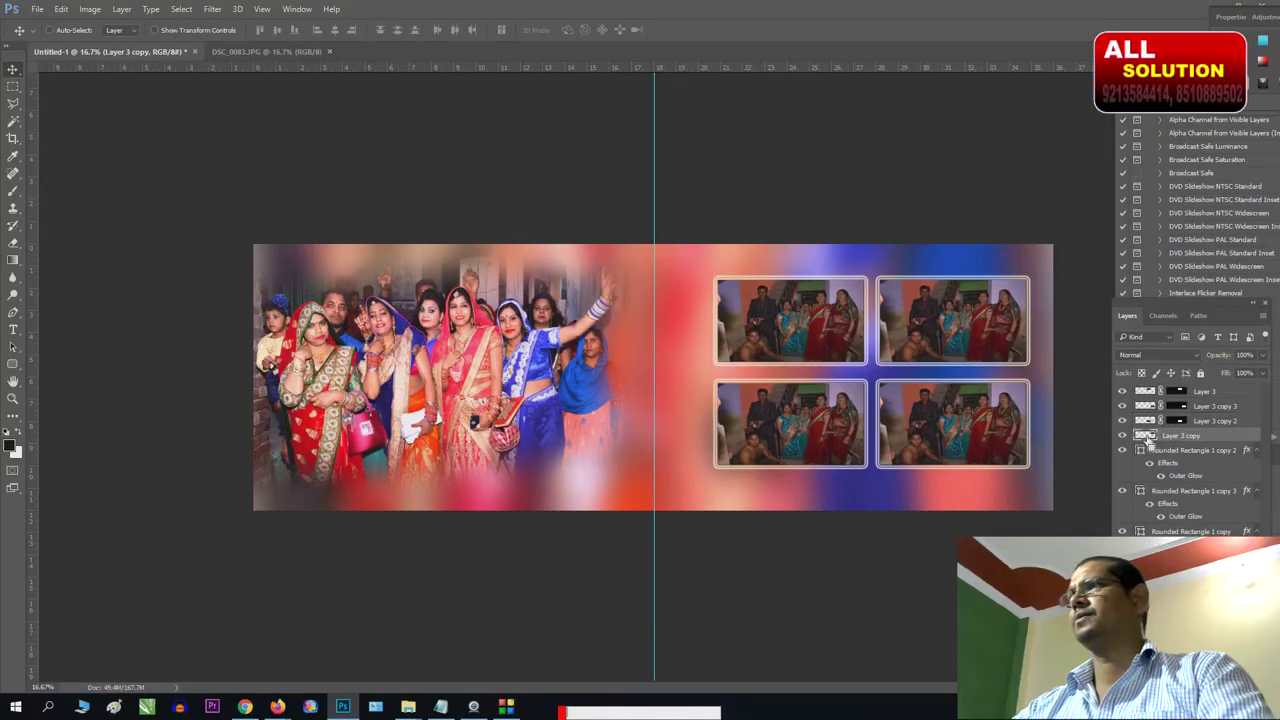
{"action": "left_click", "coordinate": [1168, 676]}
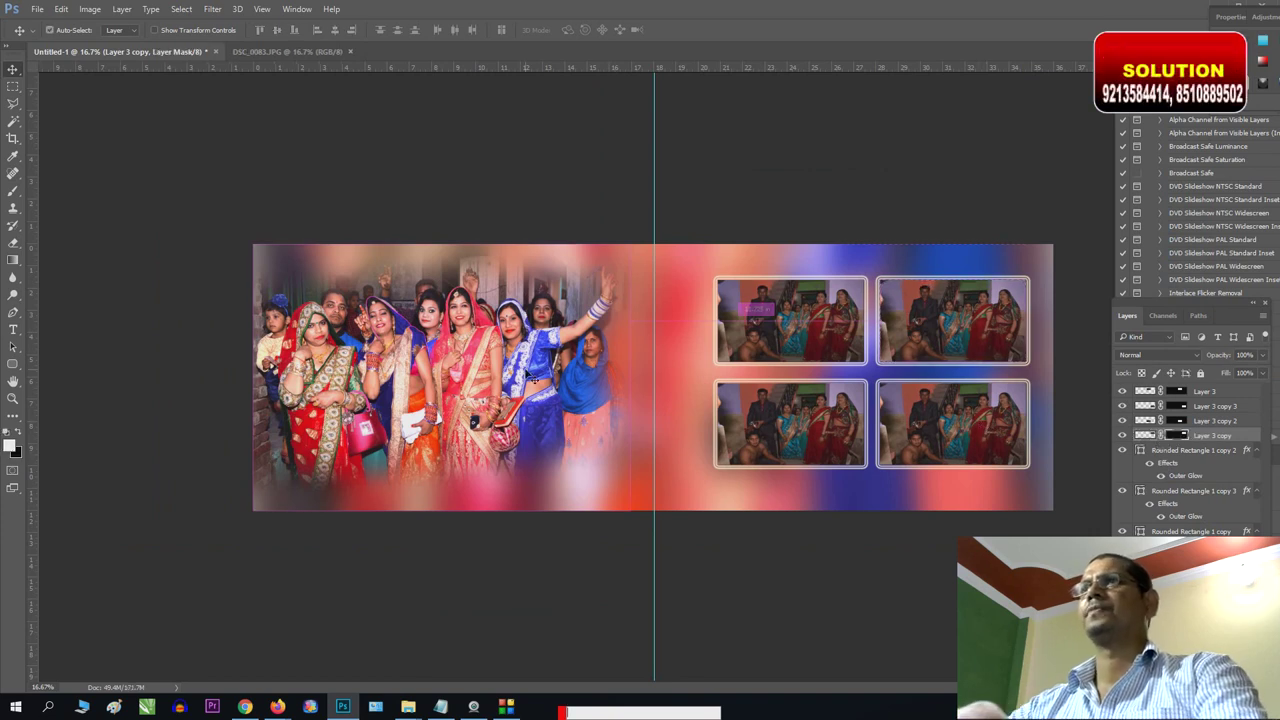
Zoom to 25% and select the Layer 3 copy image, then the Layer 3 photo layer.
{"action": "scroll", "coordinate": [527, 370], "scroll_direction": "down", "scroll_amount": 2}
{"action": "scroll", "coordinate": [524, 367], "scroll_direction": "down", "scroll_amount": 2}
{"action": "scroll", "coordinate": [524, 367], "scroll_direction": "up", "scroll_amount": 4}
{"action": "key", "text": "ctrl+plus"}
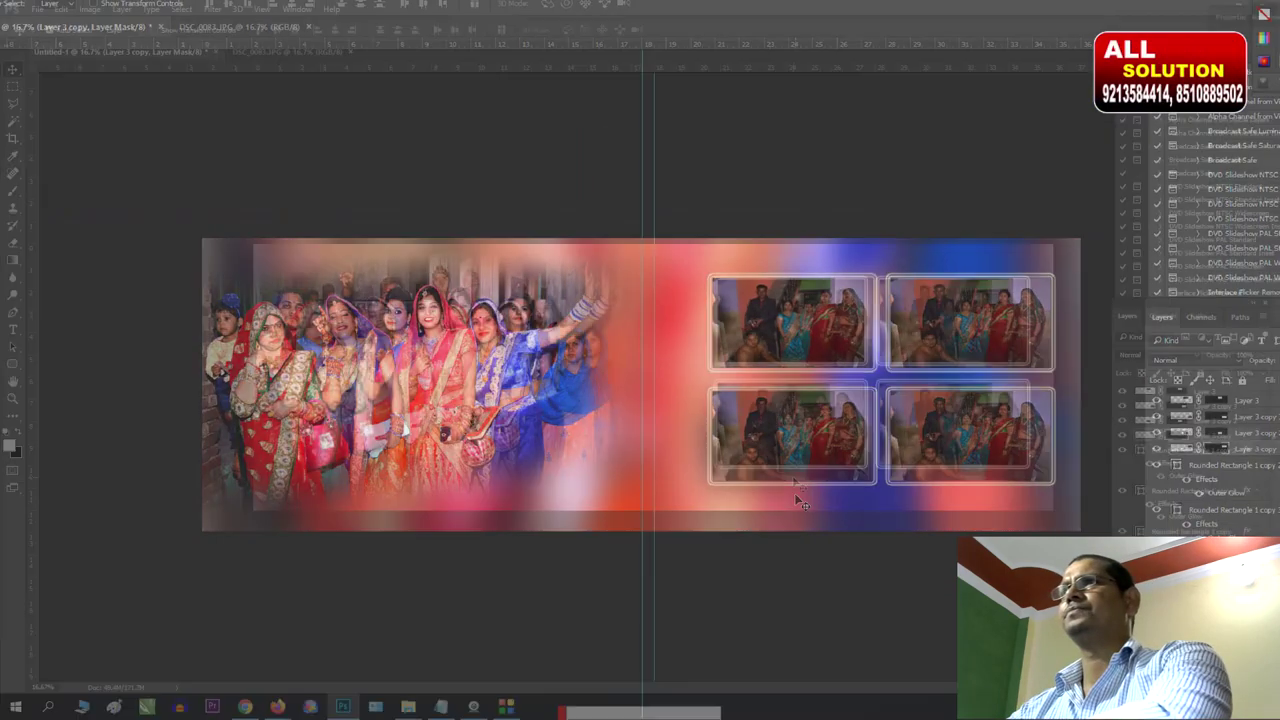
{"action": "key", "text": "ctrl+plus"}
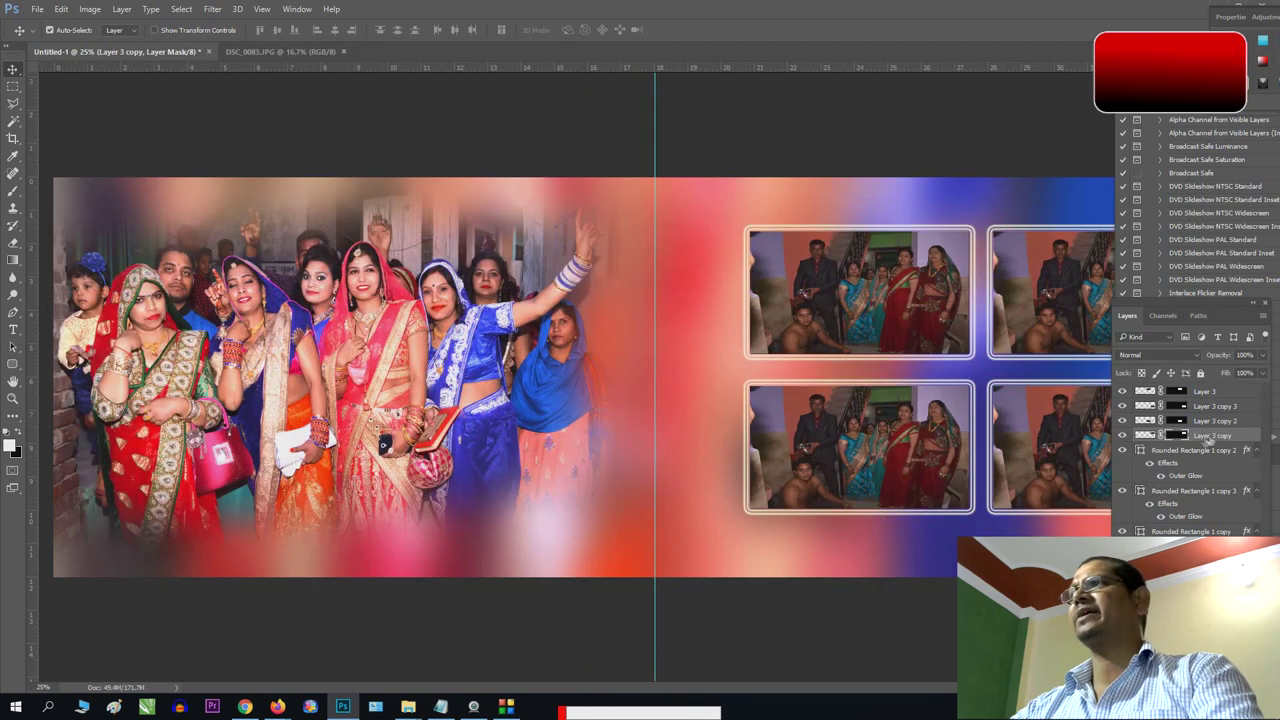
{"action": "left_click", "coordinate": [1146, 437]}
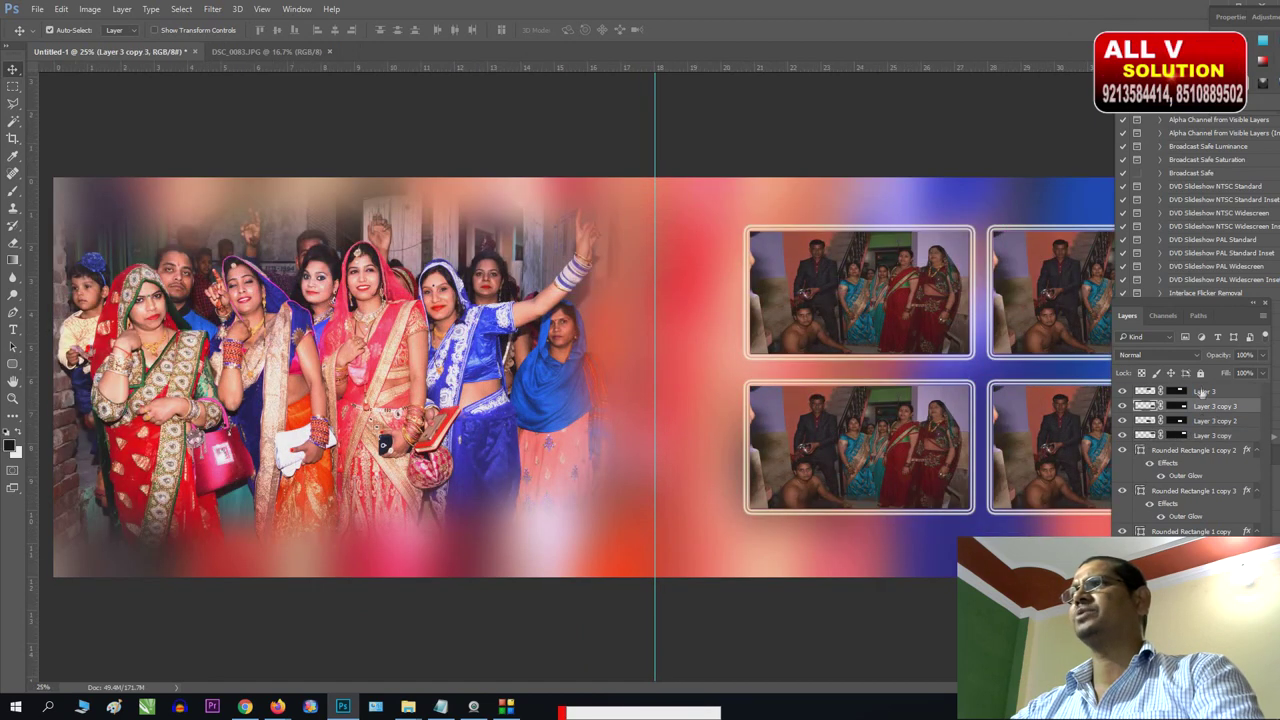
{"action": "left_click", "coordinate": [1205, 391]}
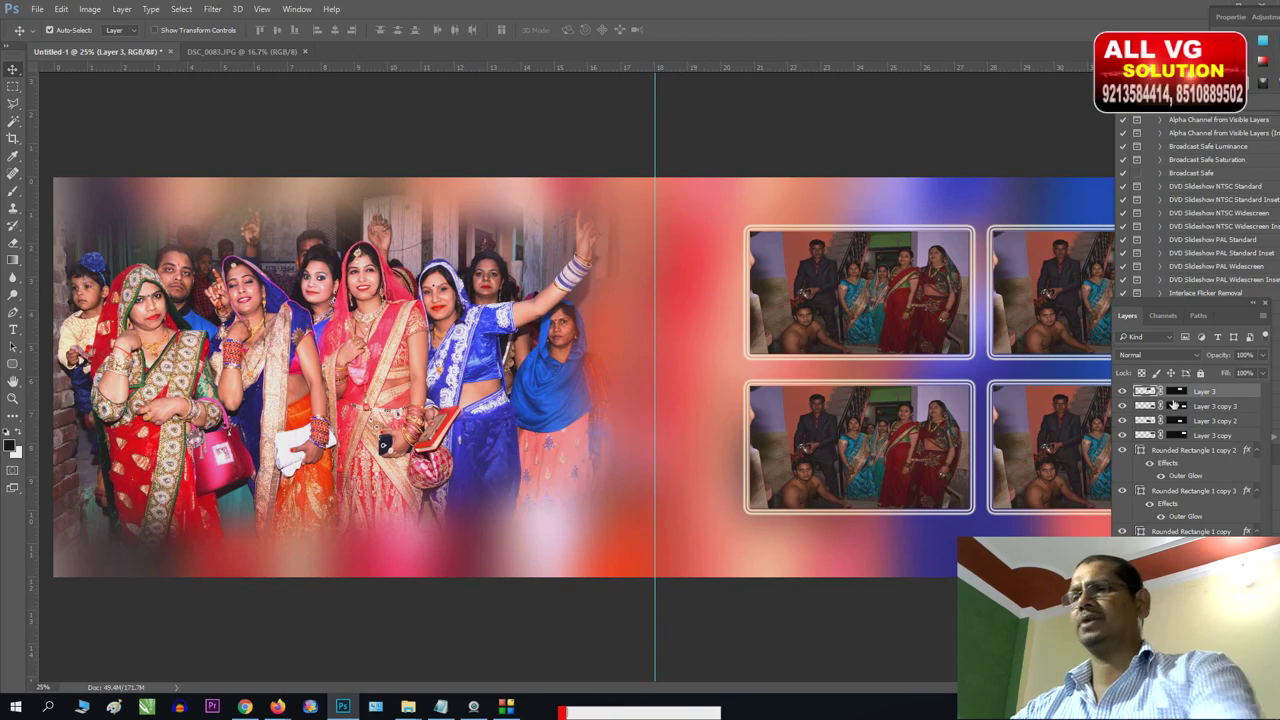
Place DSC_0099.JPG embedded into the top-left frame and enlarge it to fill the frame.
{"action": "key", "text": "ctrl+shift+p"}
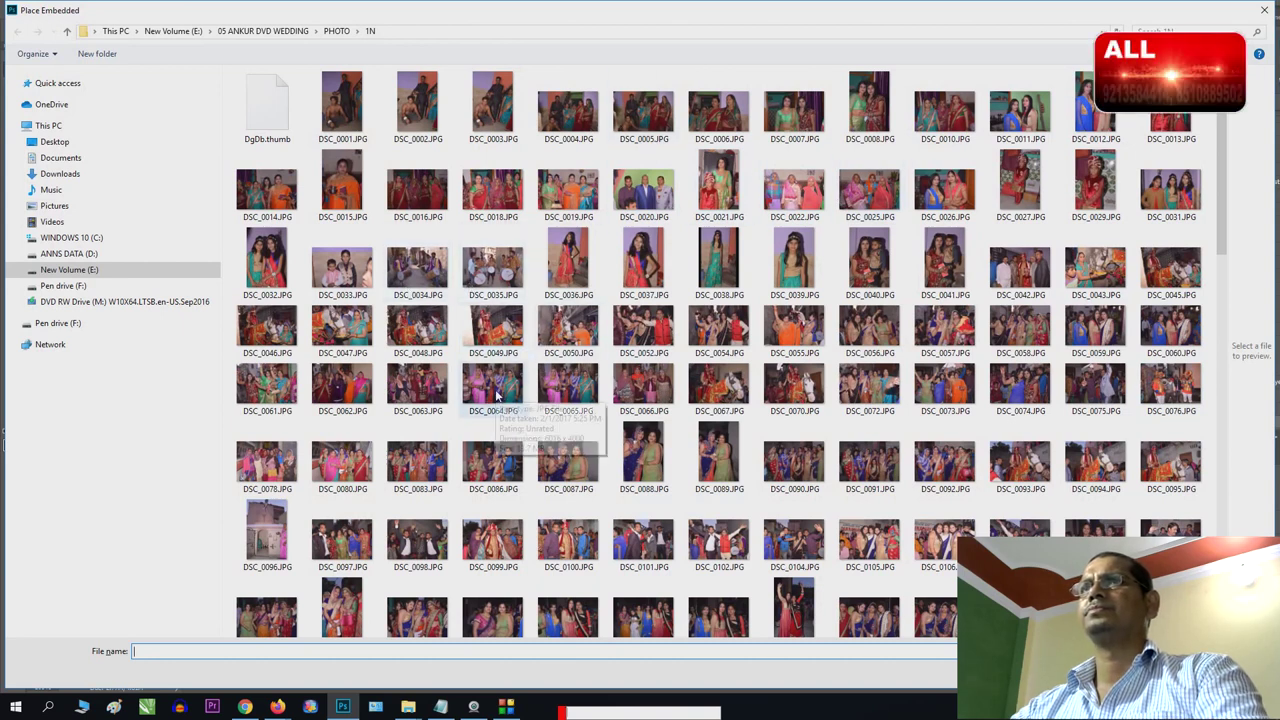
{"action": "double_click", "coordinate": [502, 551]}
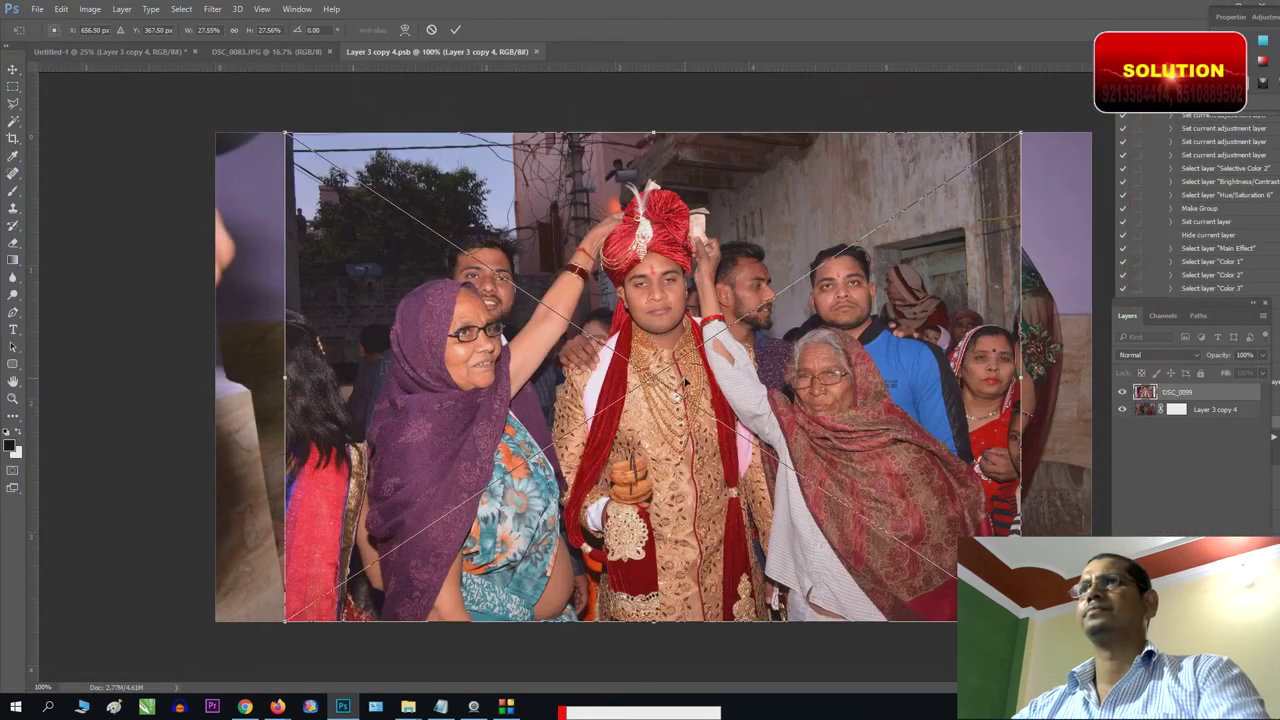
{"action": "mouse_move", "coordinate": [283, 133]}
{"action": "left_mouse_down"}
{"action": "mouse_move", "coordinate": [197, 125]}
{"action": "mouse_move", "coordinate": [216, 132]}
{"action": "left_mouse_up"}
{"action": "key", "text": "Return"}
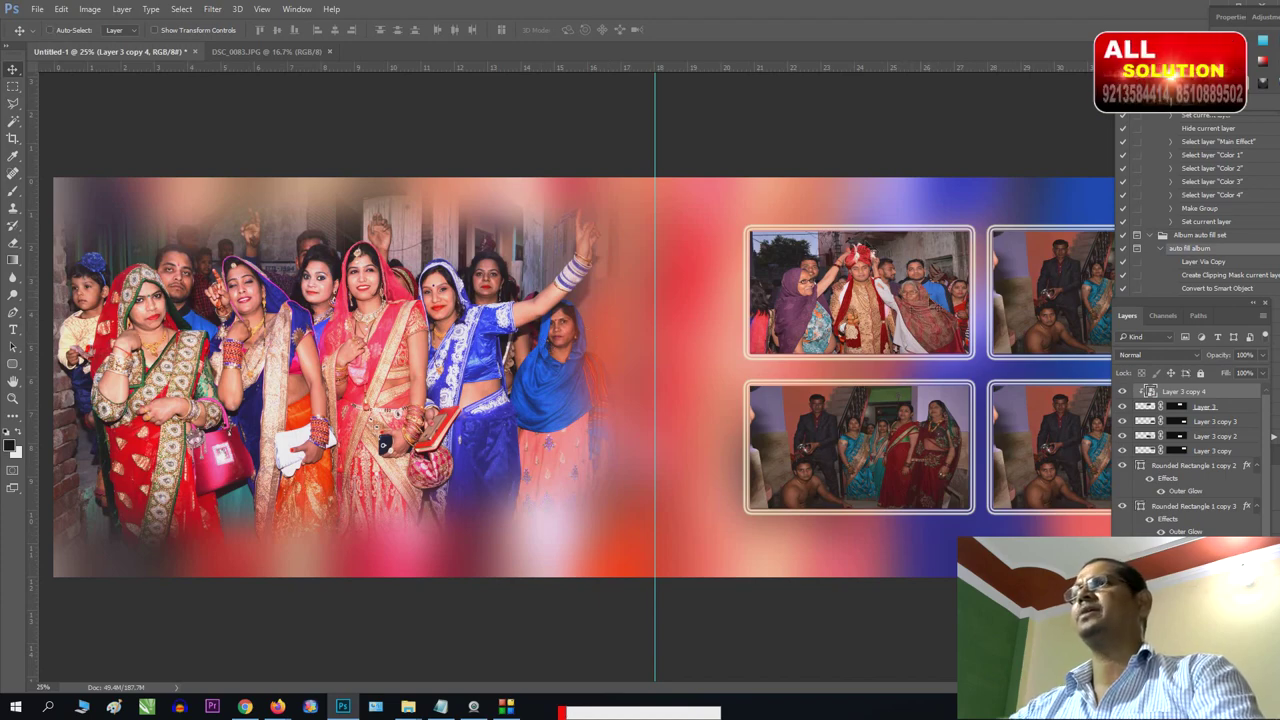
{"action": "key", "text": "ctrl+minus"}
{"action": "key", "text": "ctrl+plus"}
{"action": "key", "text": "ctrl+plus"}
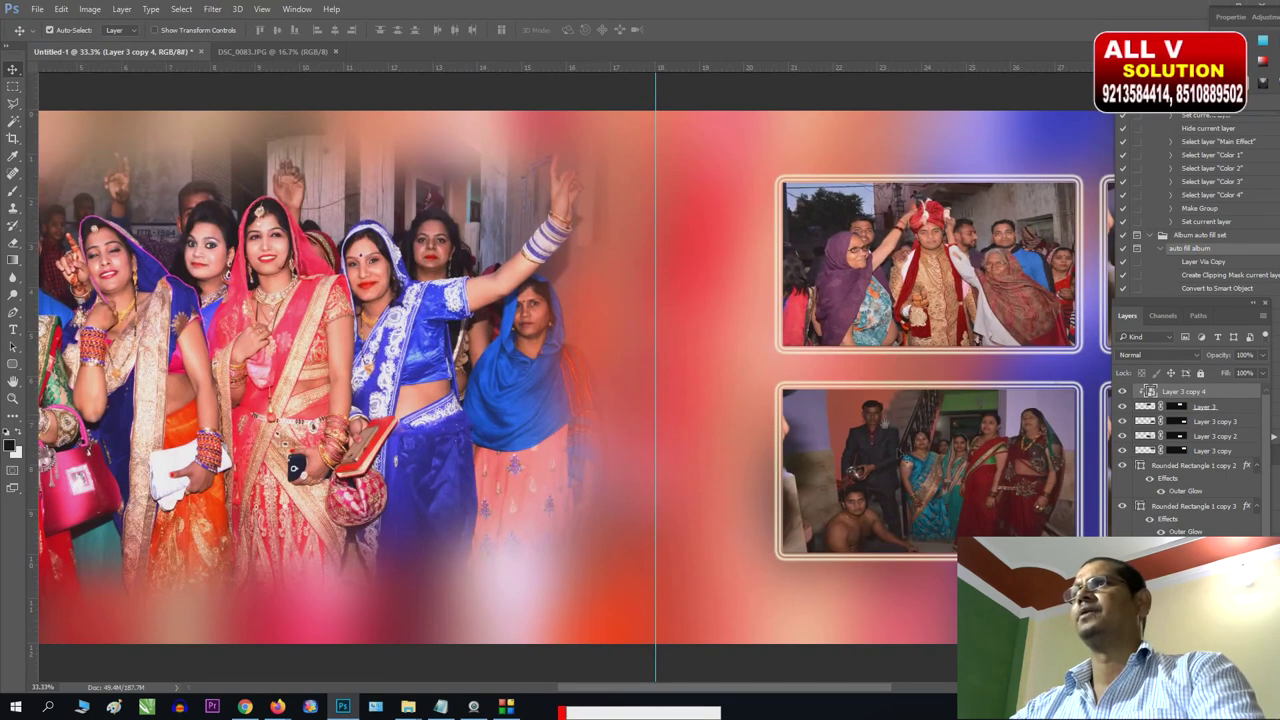
{"action": "left_click_drag", "start_coordinate": [909, 293], "coordinate": [614, 286]}
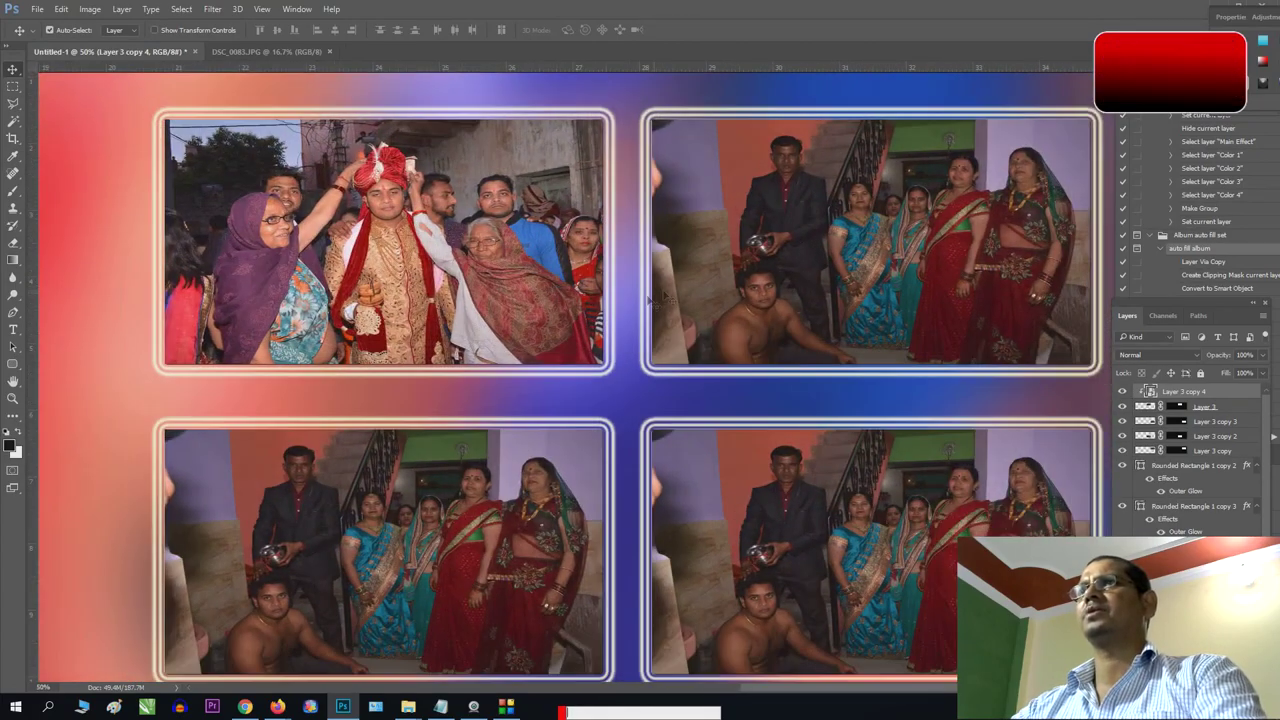
Hide the panels, then toggle the top-left groom photo's visibility to compare.
{"action": "key", "text": "Tab"}
{"action": "key", "text": "F7"}
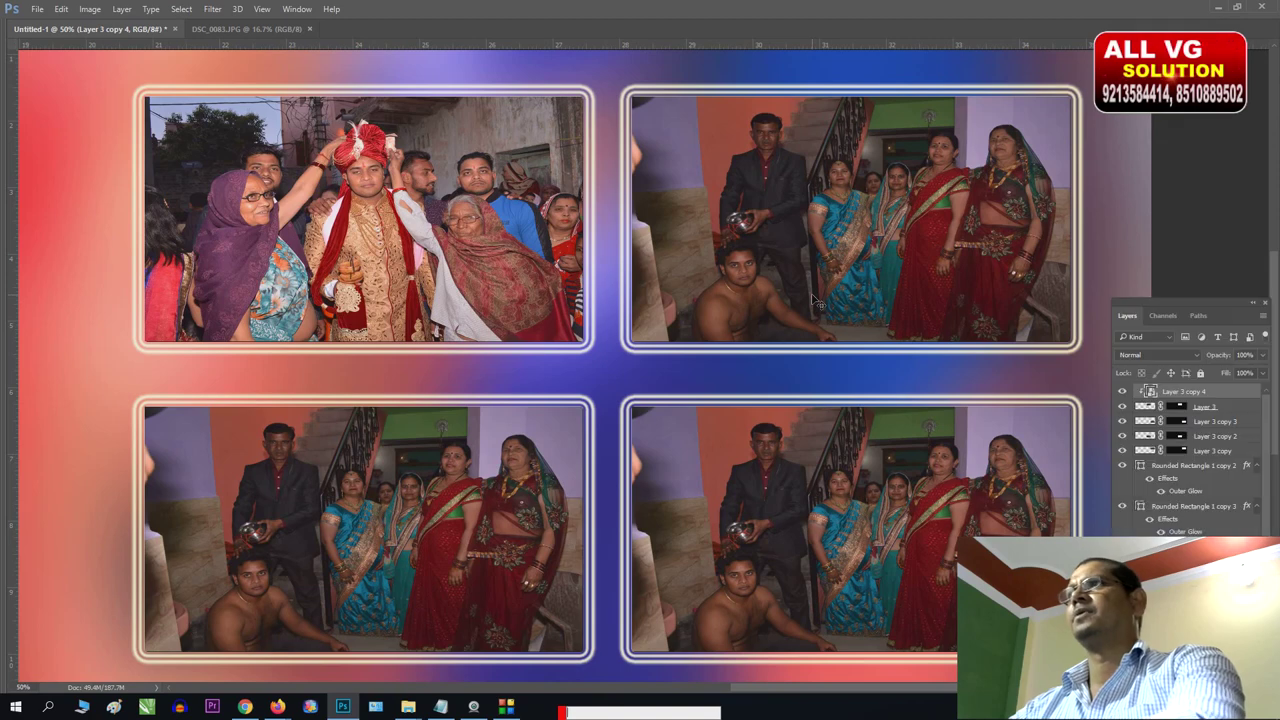
{"action": "left_click", "coordinate": [1122, 392]}
{"action": "left_click", "coordinate": [1122, 392]}
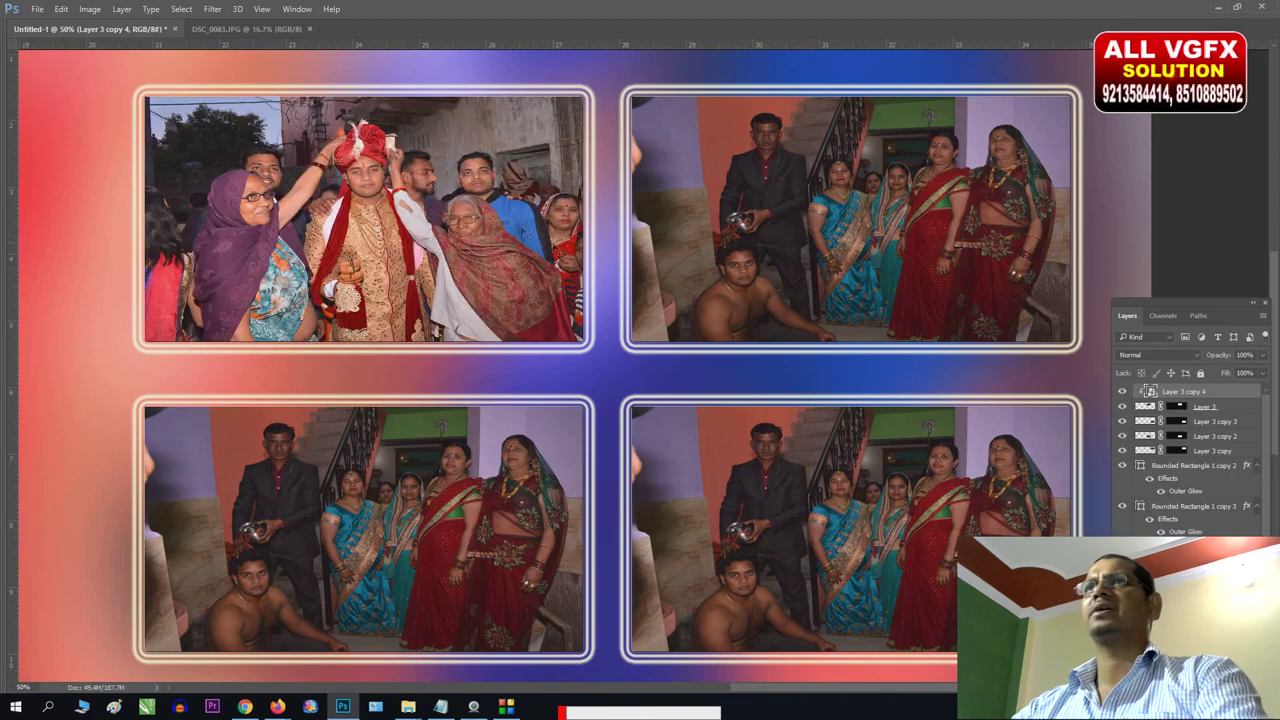
Apply Levels with white input 210 to the groom photo, then select the Layer 3 copy layer.
{"action": "key", "text": "ctrl+l"}
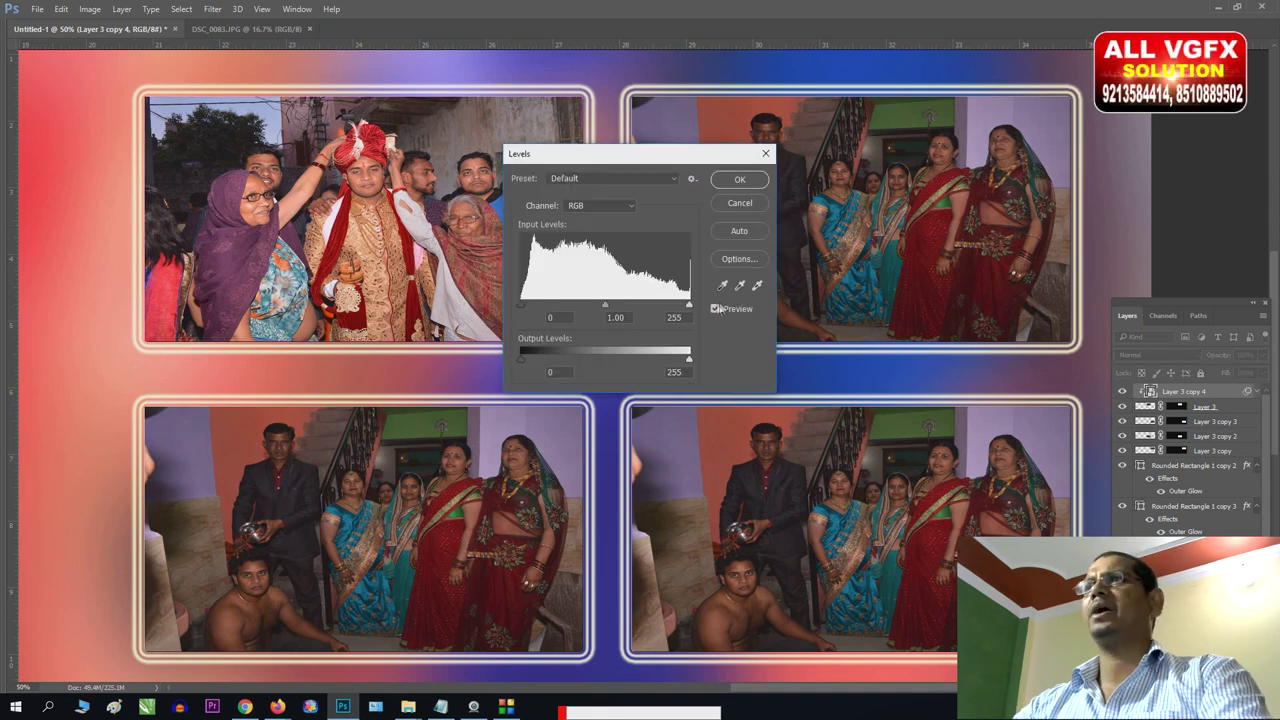
{"action": "left_click_drag", "start_coordinate": [682, 312], "coordinate": [660, 308]}
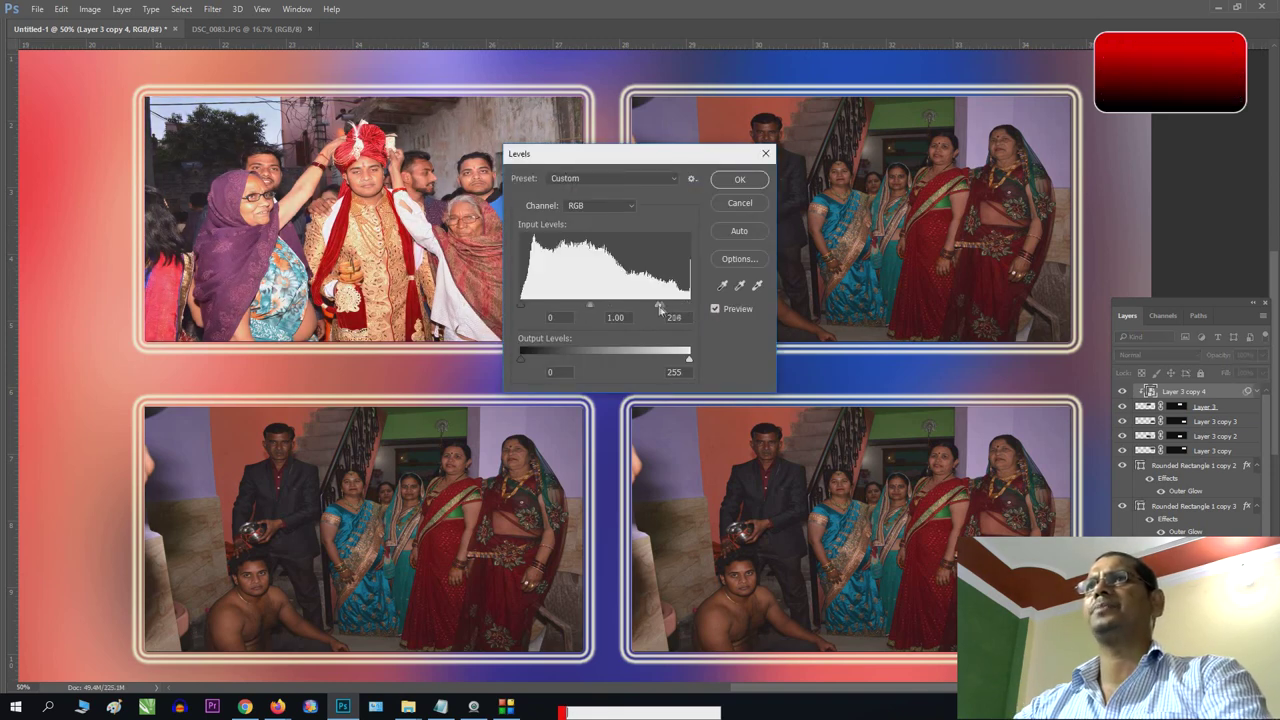
{"action": "left_click", "coordinate": [739, 179]}
{"action": "left_click", "coordinate": [97, 10]}
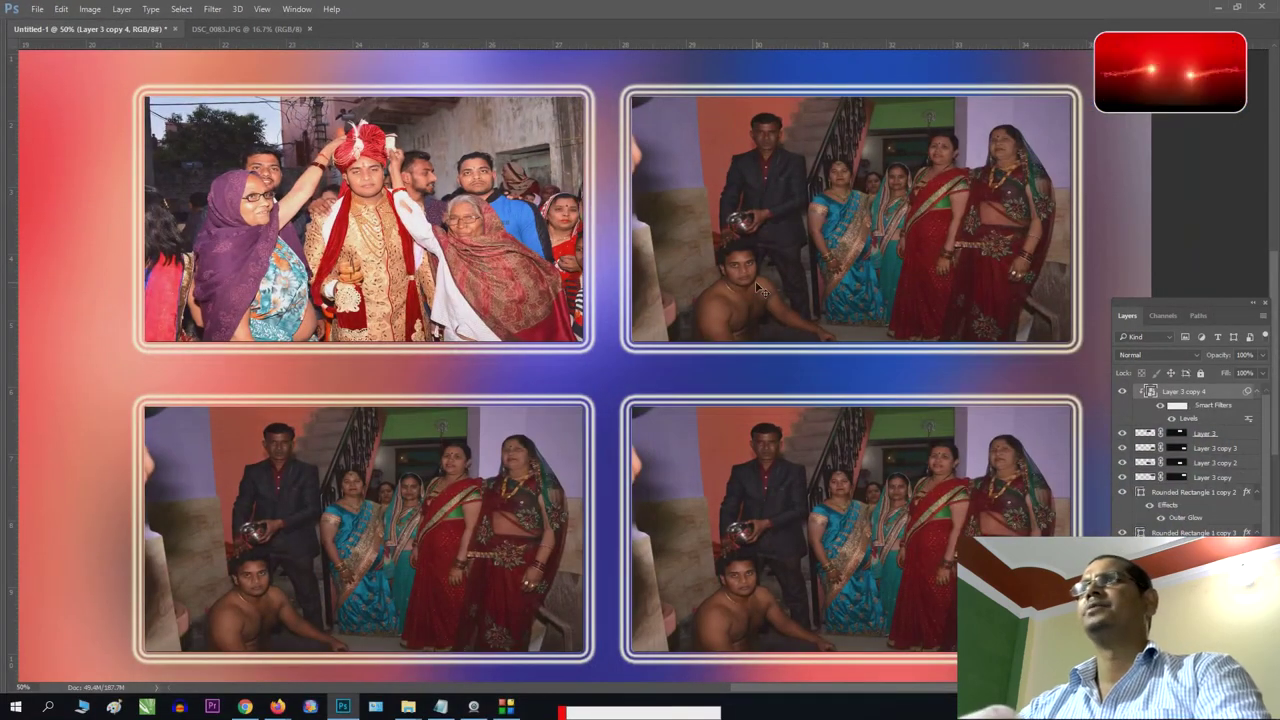
{"action": "left_click", "coordinate": [930, 282]}
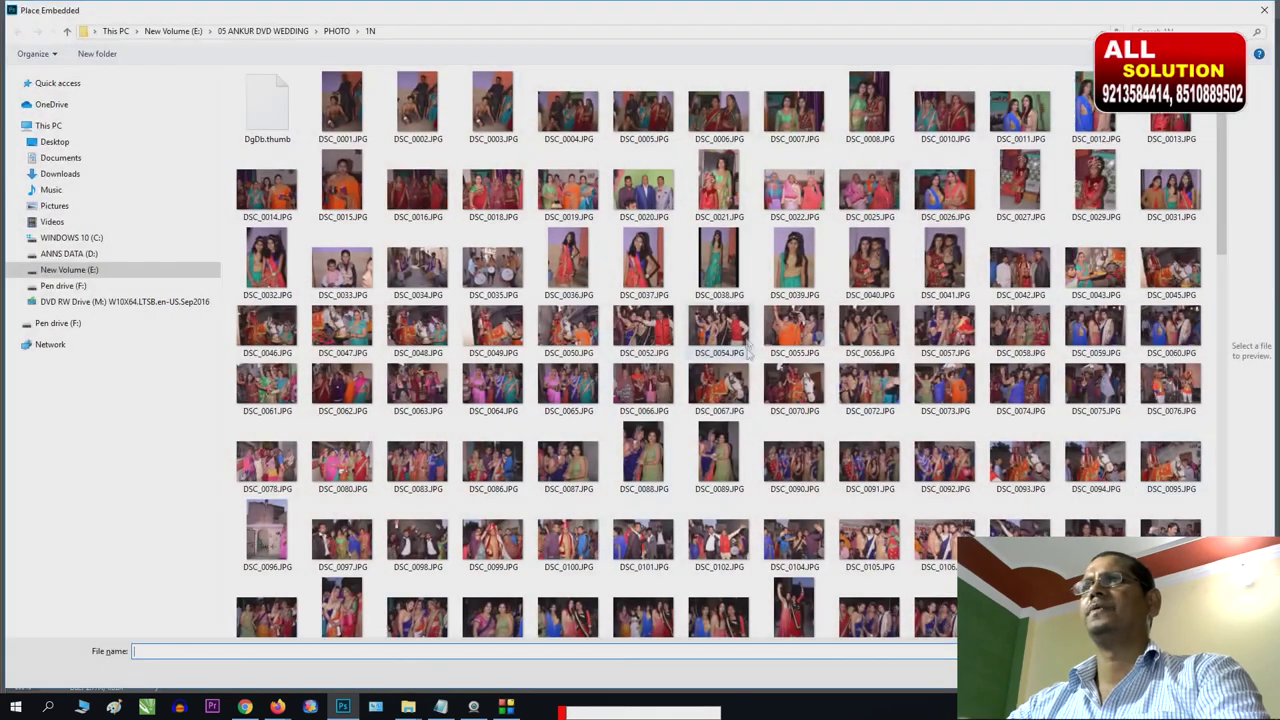
Place the DSC_0257 dancing photo in the top-right frame, stretched to its full width, and save it.
{"action": "scroll", "coordinate": [732, 483], "scroll_direction": "down", "scroll_amount": 10}
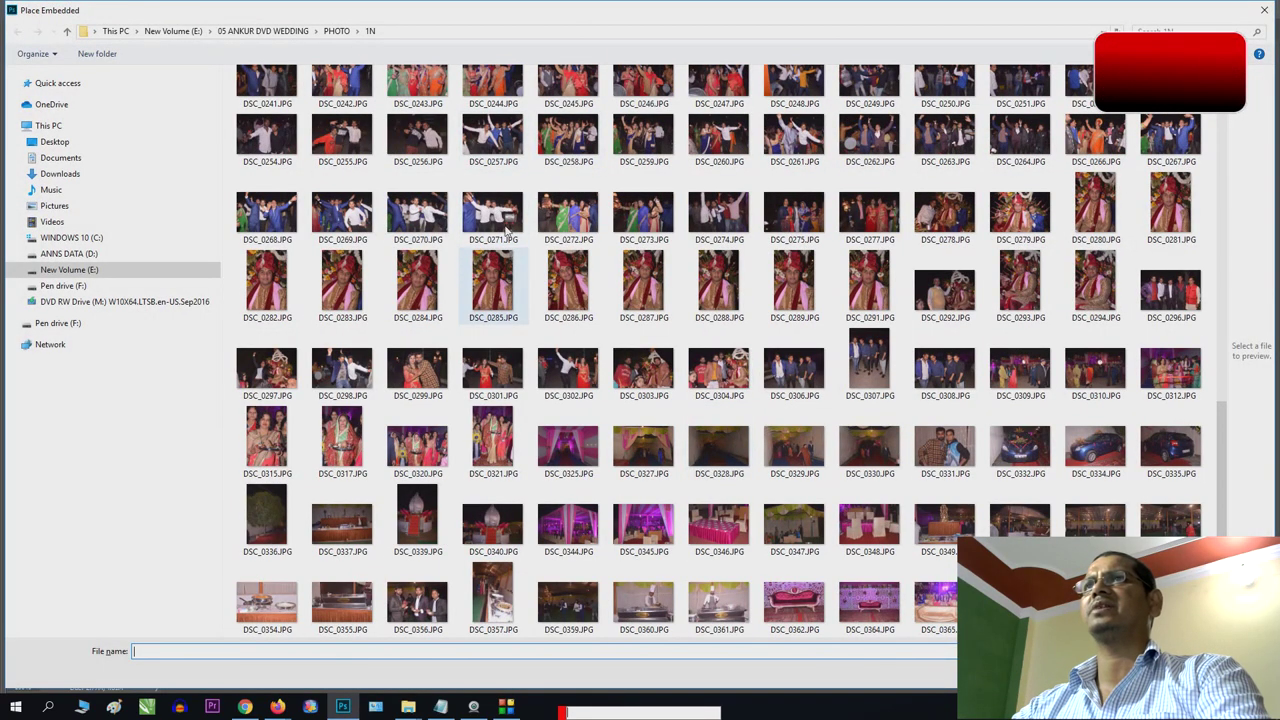
{"action": "double_click", "coordinate": [493, 140]}
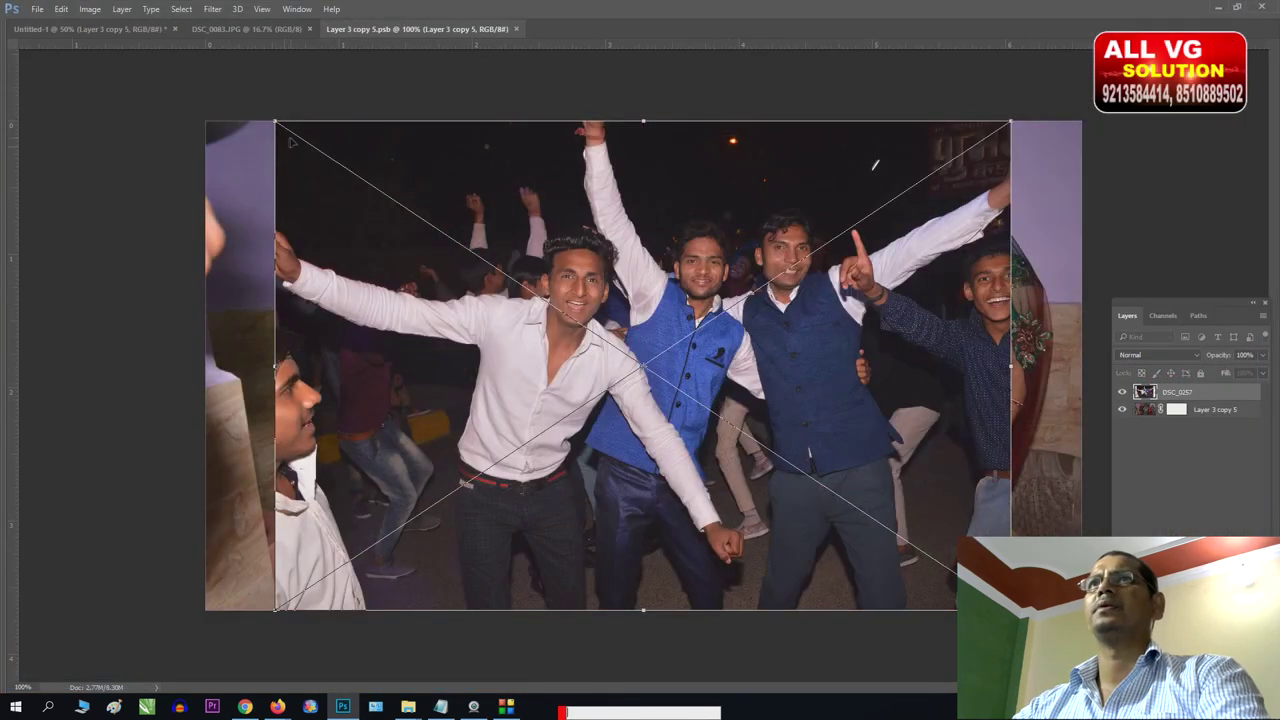
{"action": "left_click_drag", "start_coordinate": [275, 122], "coordinate": [206, 122]}
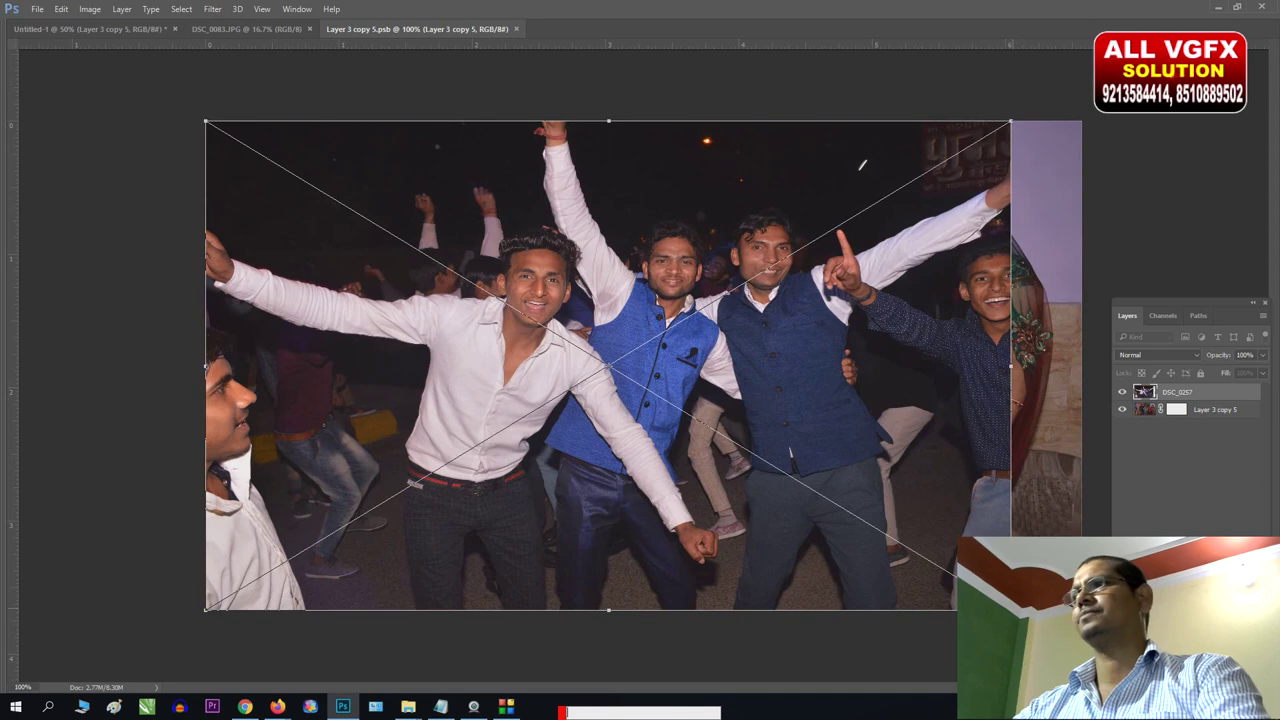
{"action": "left_click_drag", "start_coordinate": [1010, 366], "coordinate": [1081, 366]}
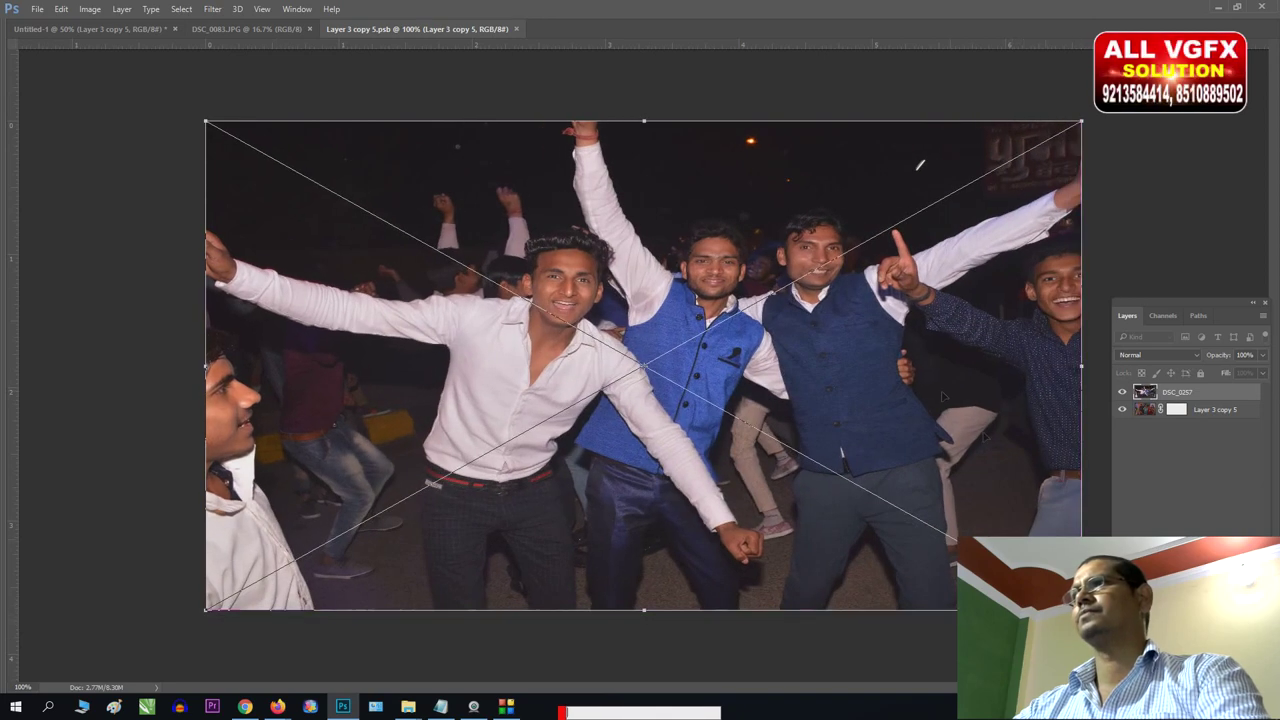
{"action": "key", "text": "Return"}
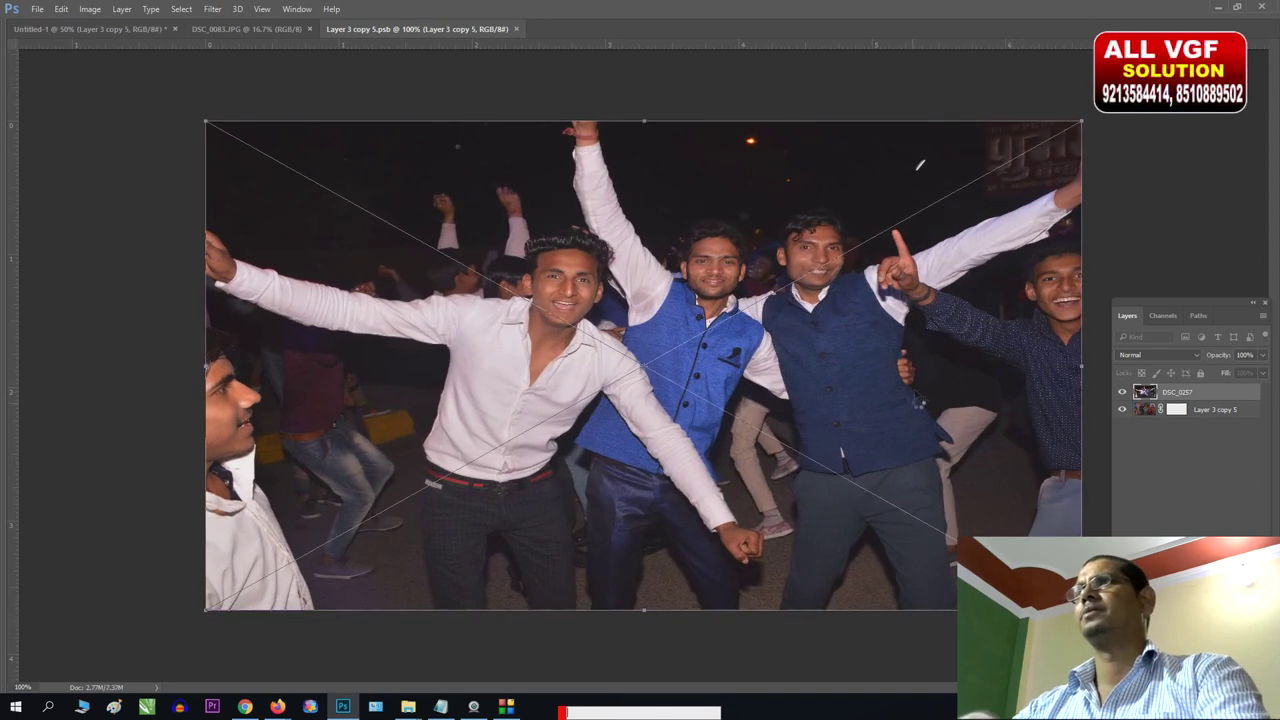
{"action": "key", "text": "ctrl+s"}
{"action": "key", "text": "ctrl+w"}
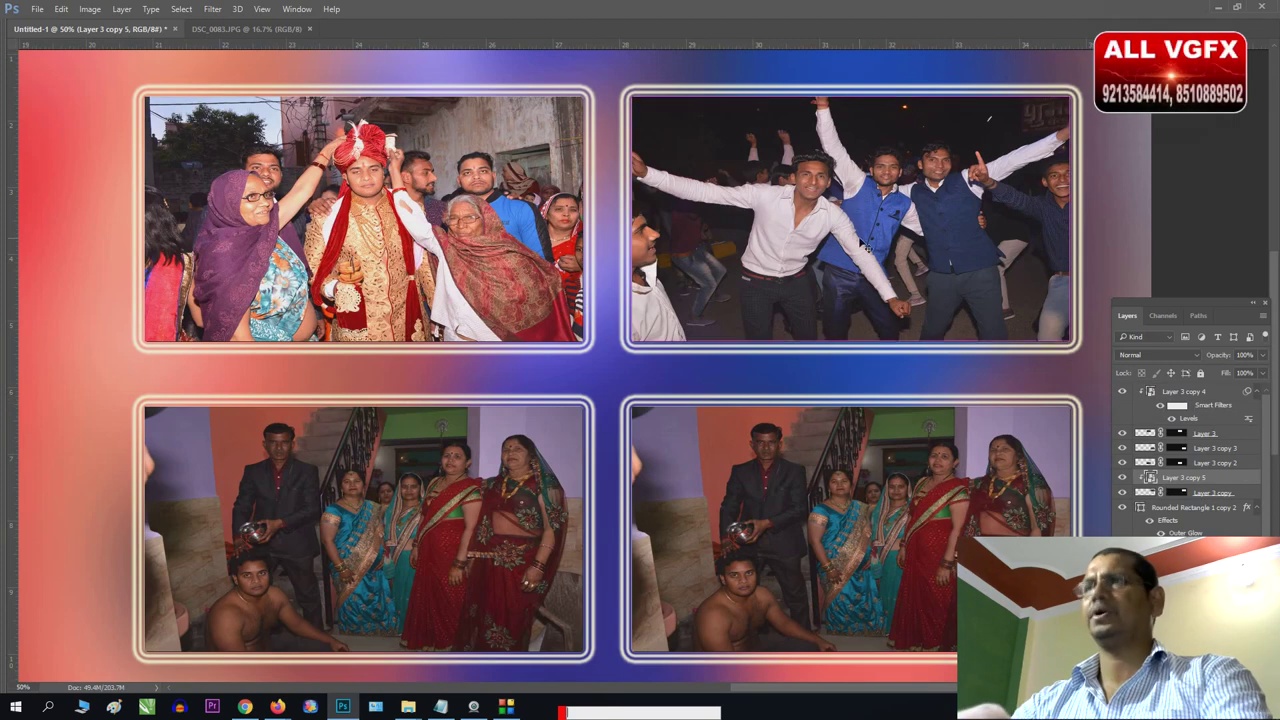
Brighten the top-right photo with Levels, white input at 180.
{"action": "key", "text": "ctrl+l"}
{"action": "left_click_drag", "start_coordinate": [645, 312], "coordinate": [641, 312]}
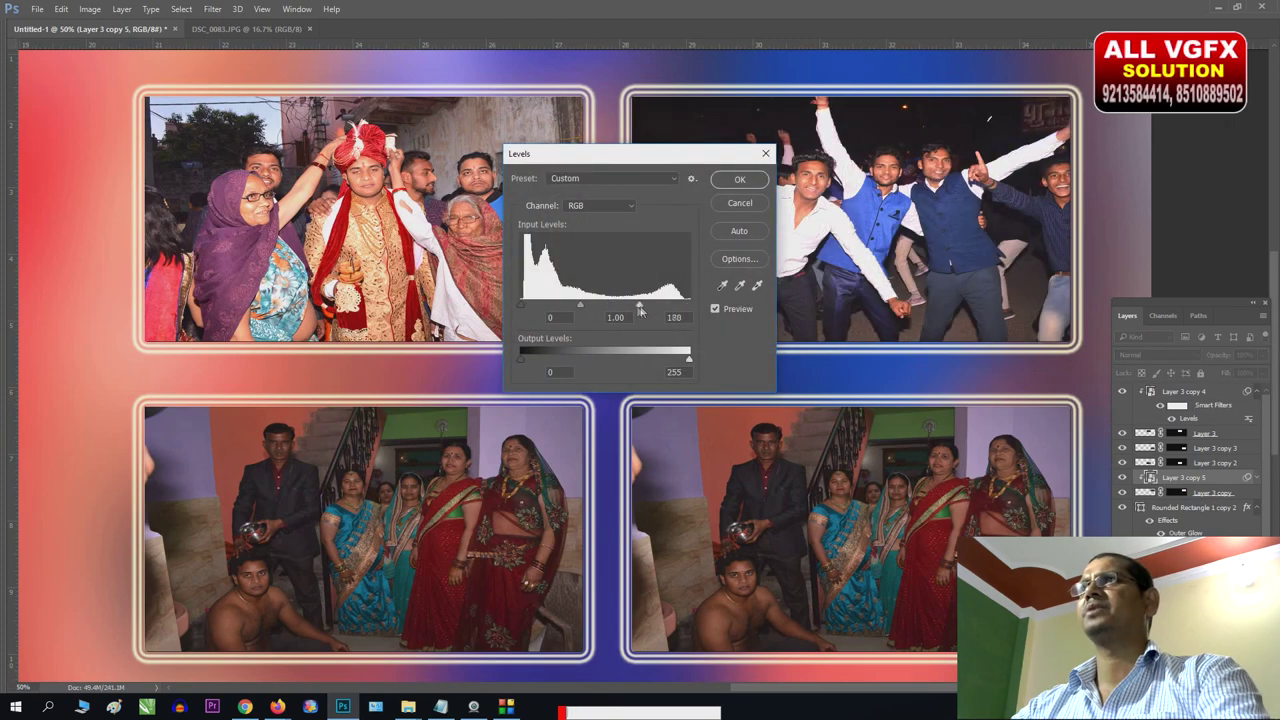
{"action": "left_click", "coordinate": [740, 179]}
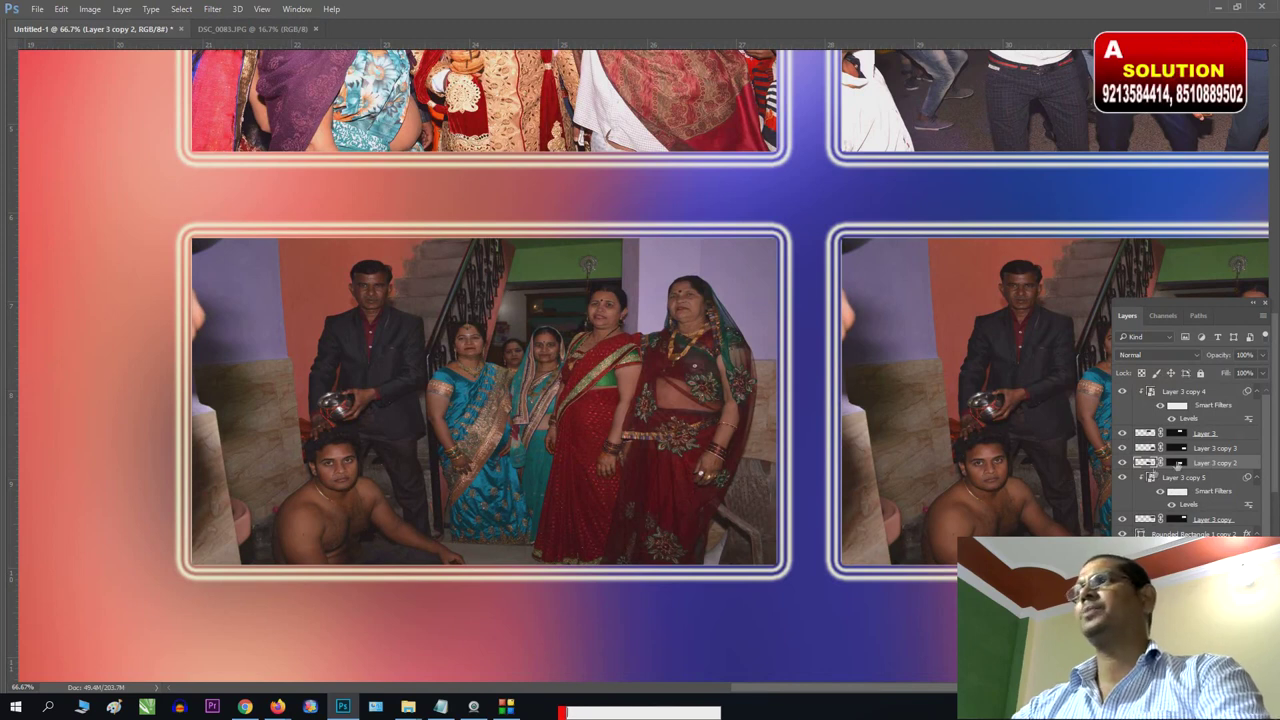
Place the DSC_0045 groom-on-horse photo in the bottom-left frame, stretched wider, and save it.
{"action": "left_click", "coordinate": [1180, 463]}
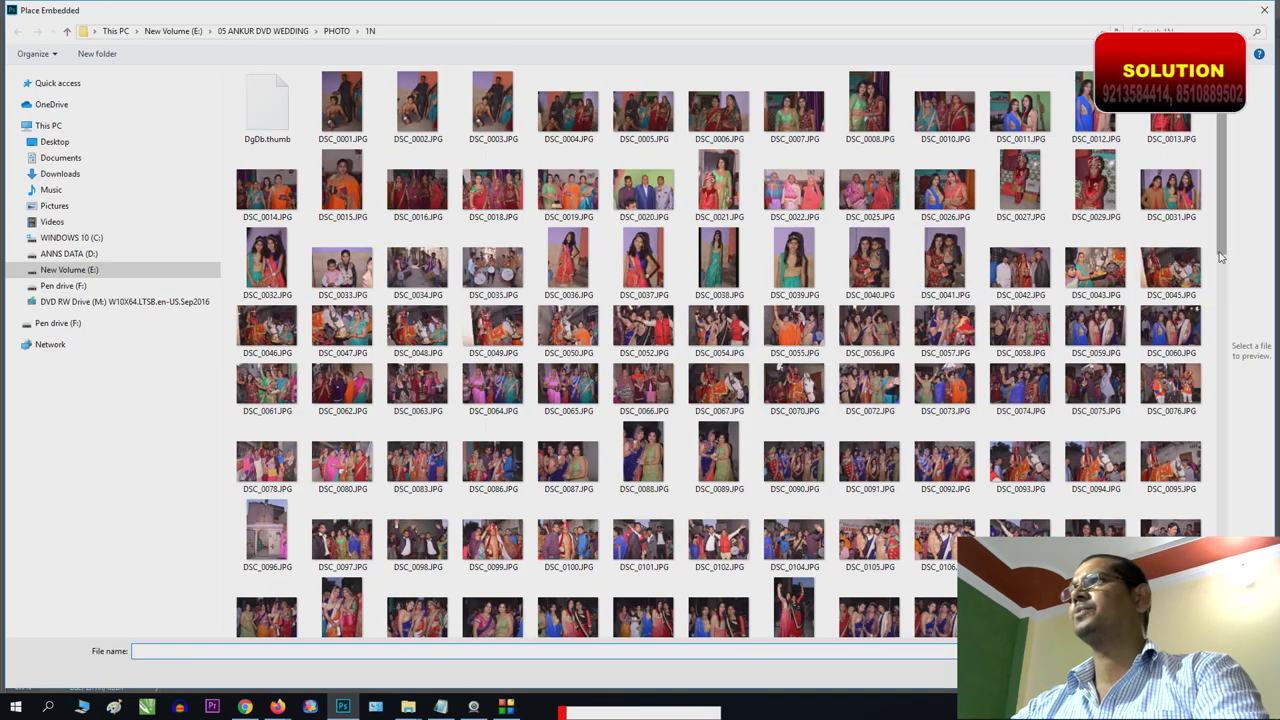
{"action": "scroll", "coordinate": [1230, 260], "scroll_direction": "down", "scroll_amount": 1}
{"action": "double_click", "coordinate": [1172, 236]}
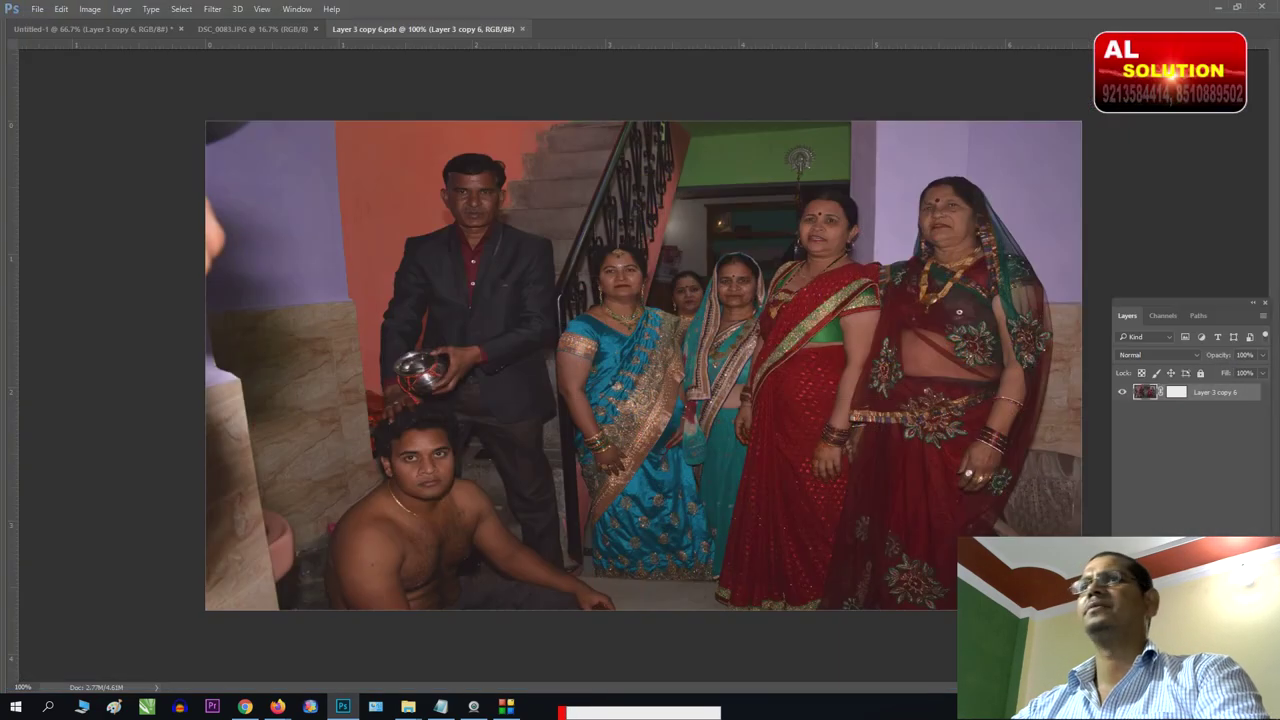
{"action": "left_click_drag", "start_coordinate": [273, 120], "coordinate": [206, 122]}
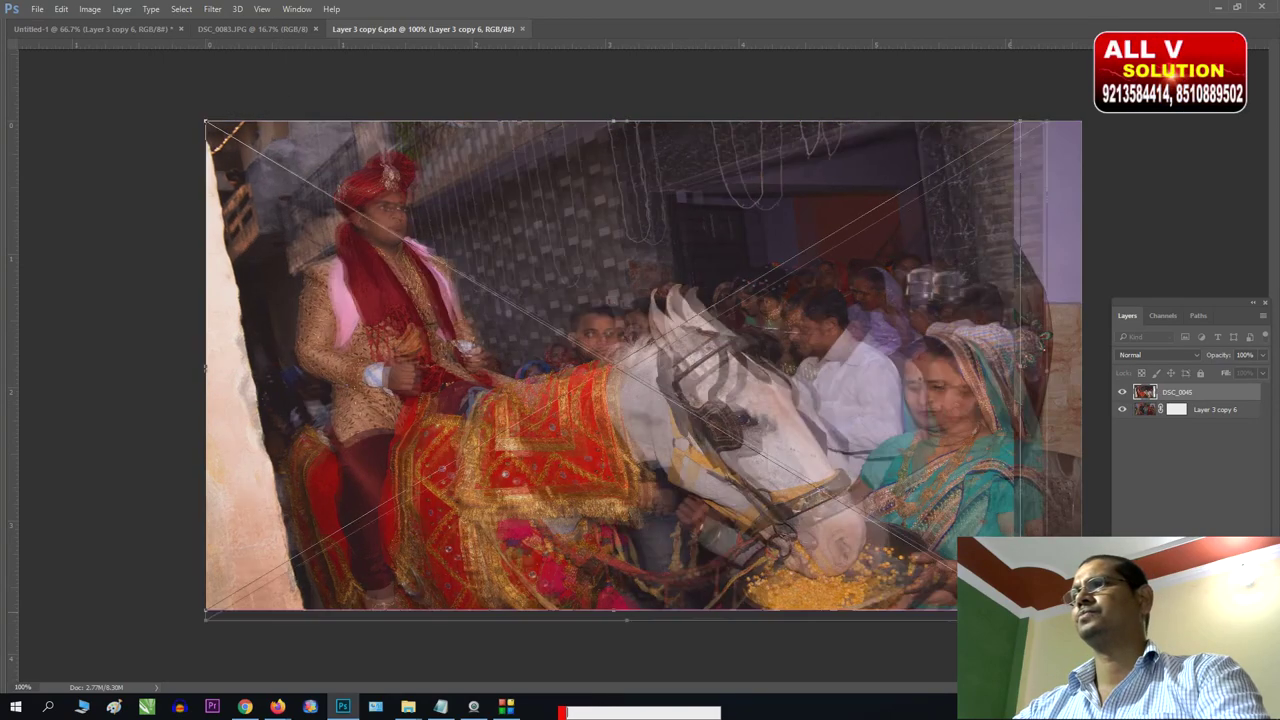
{"action": "left_click_drag", "start_coordinate": [1010, 366], "coordinate": [1081, 369]}
{"action": "key", "text": "Return"}
{"action": "key", "text": "ctrl+s"}
{"action": "key", "text": "ctrl+w"}
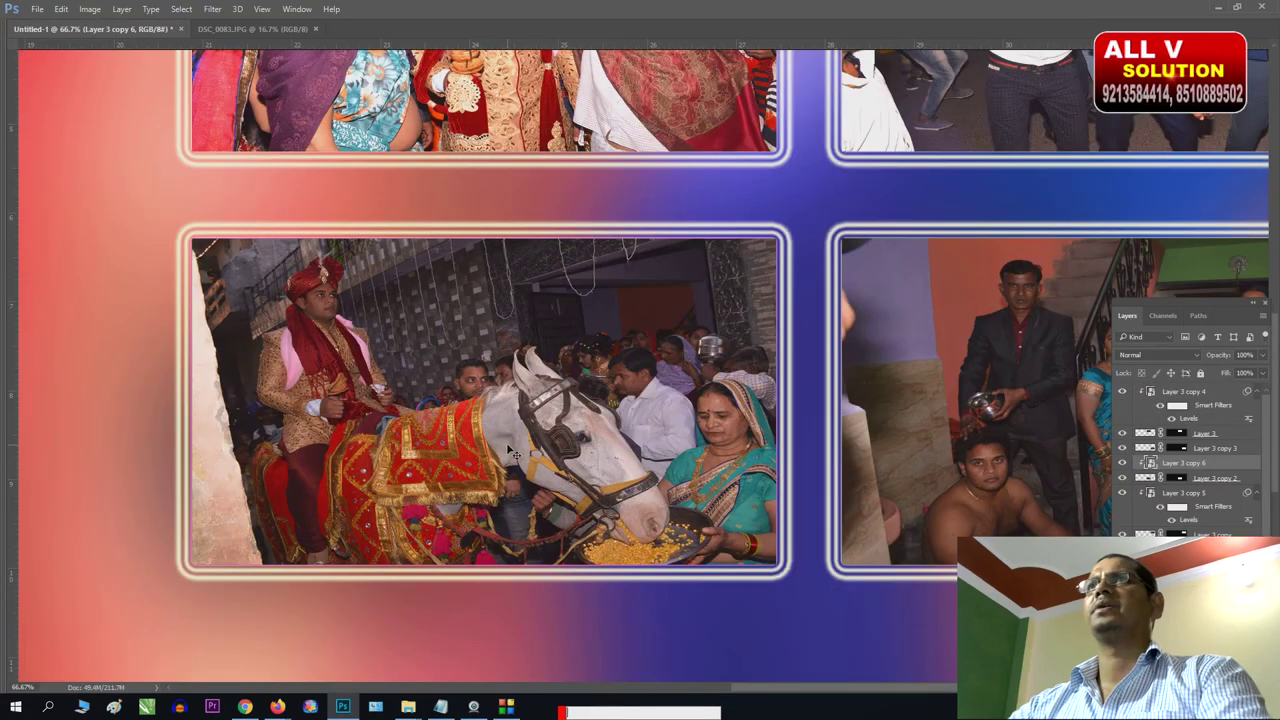
Brighten the groom-on-horse photo with Levels, white input at 155.
{"action": "key", "text": "ctrl+l"}
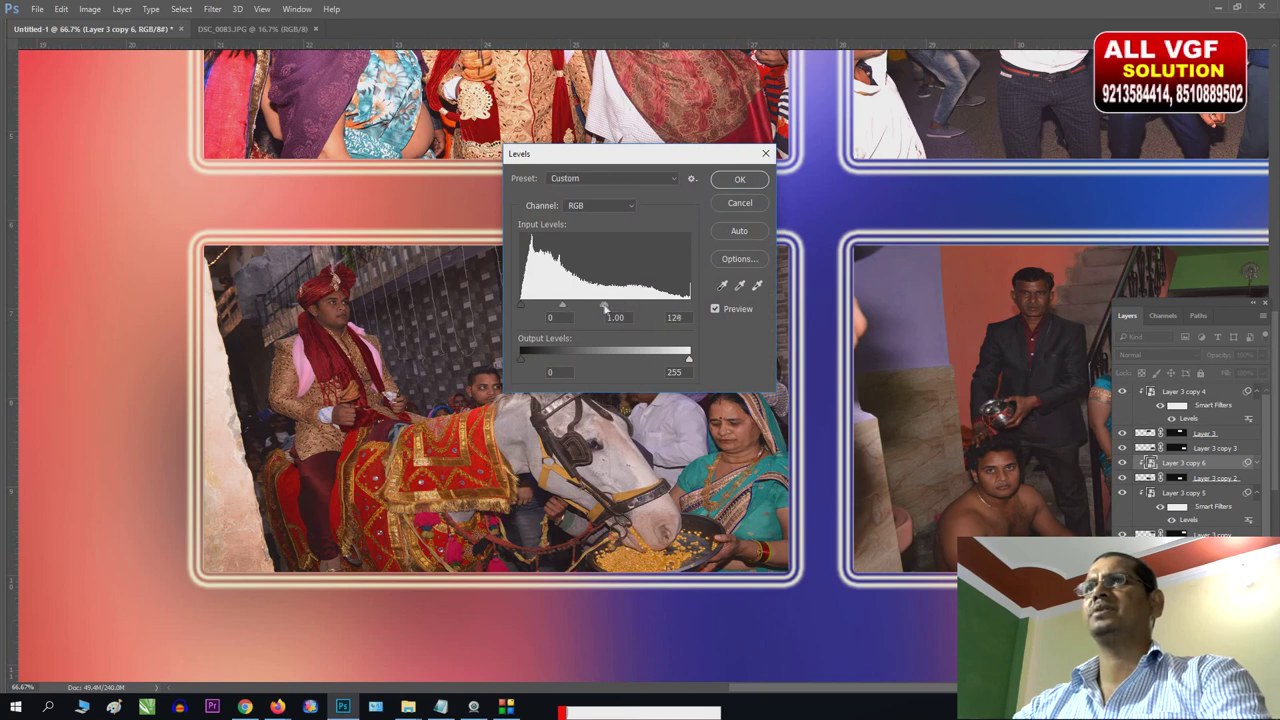
{"action": "left_click_drag", "start_coordinate": [623, 306], "coordinate": [624, 305]}
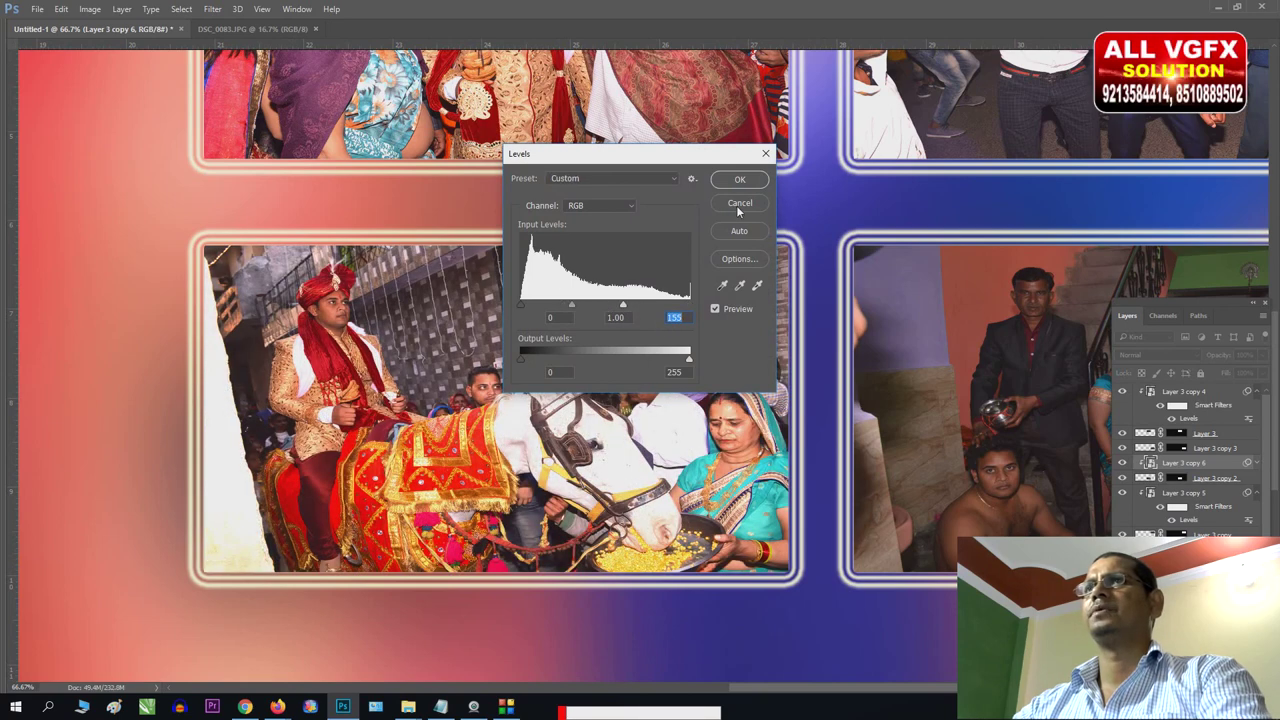
{"action": "left_click", "coordinate": [740, 179]}
{"action": "left_click", "coordinate": [1033, 432]}
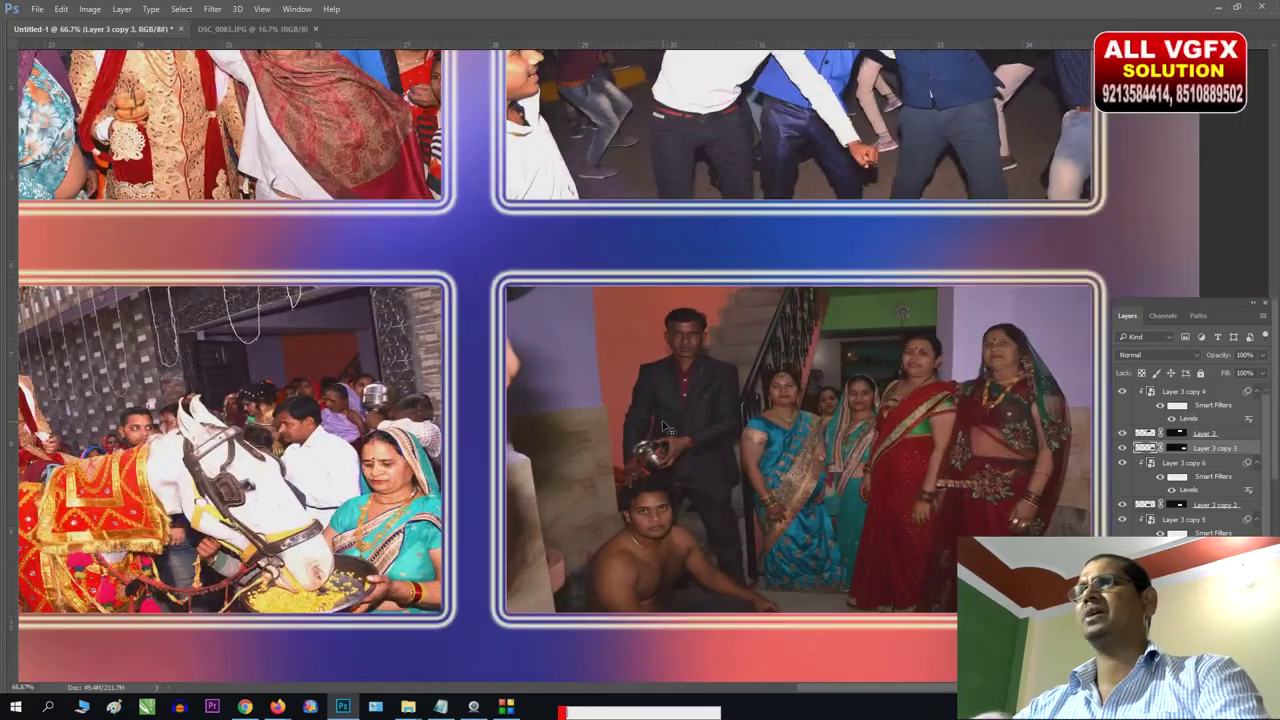
Swap in the DSC_0052 trio photo for the bottom-right frame, stretched to full width, and save.
{"action": "key", "text": "ctrl+o"}
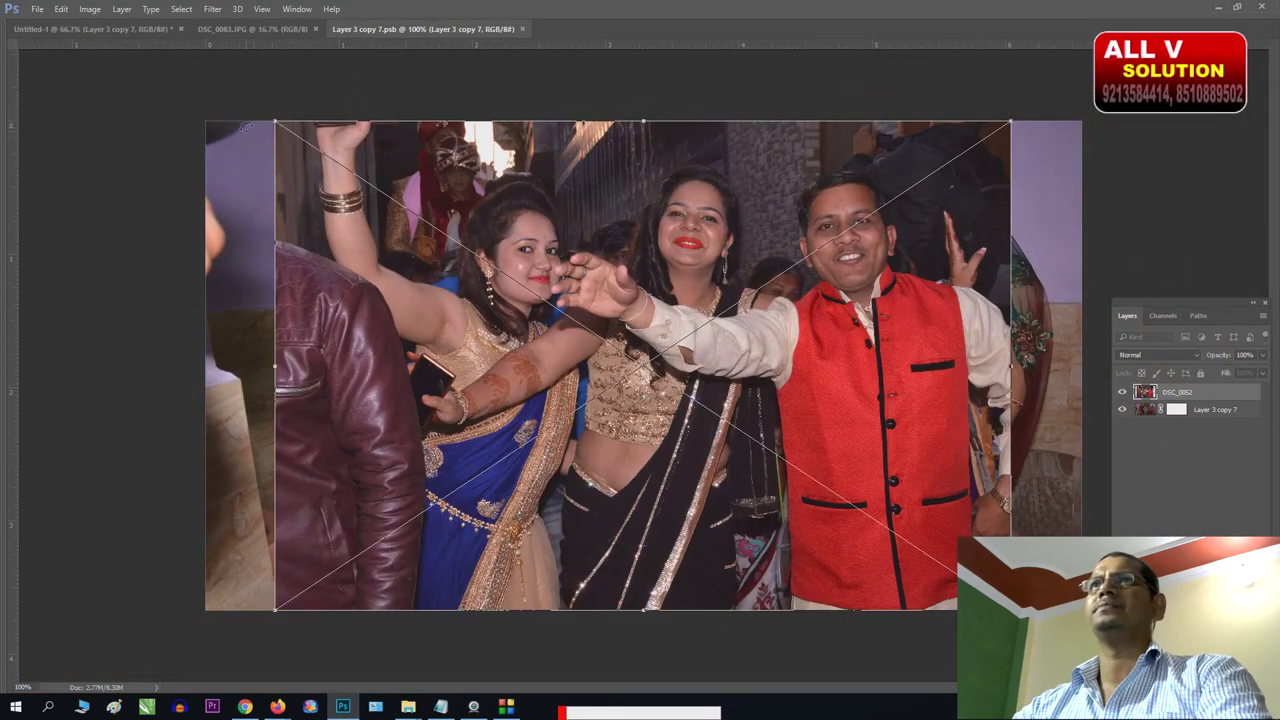
{"action": "left_click_drag", "start_coordinate": [275, 121], "coordinate": [206, 121]}
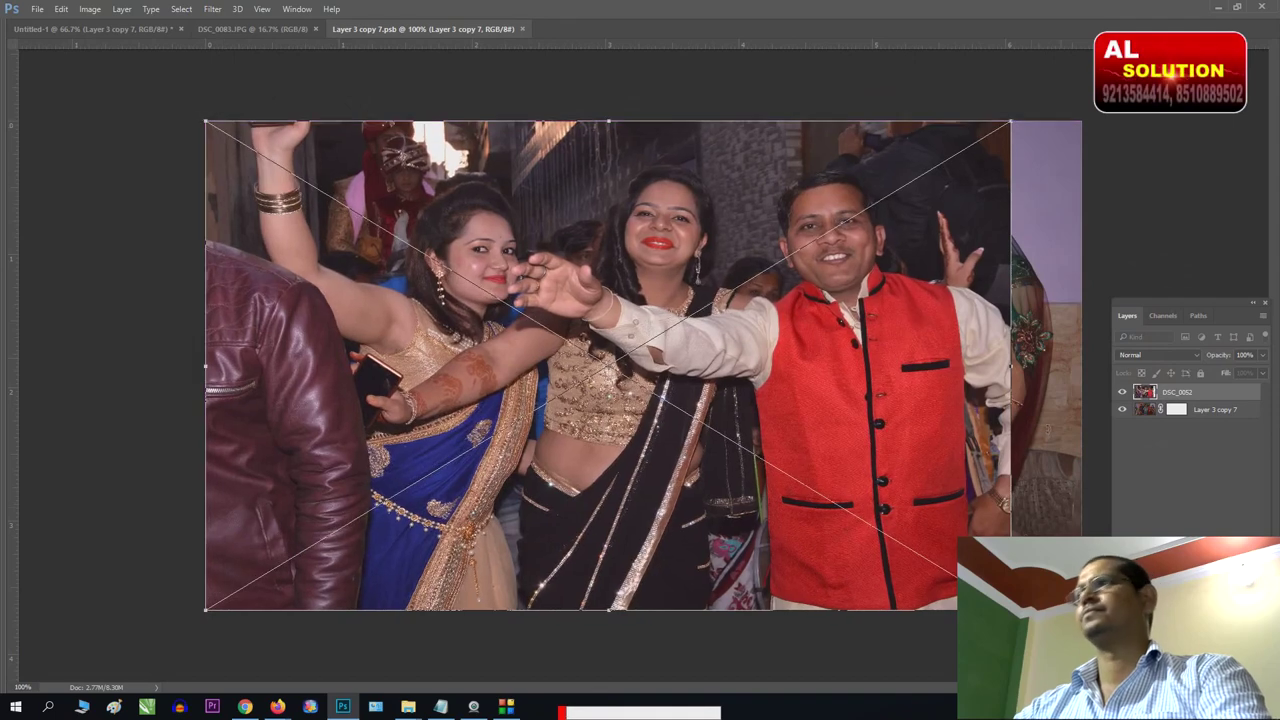
{"action": "left_click_drag", "start_coordinate": [1010, 365], "coordinate": [1081, 365]}
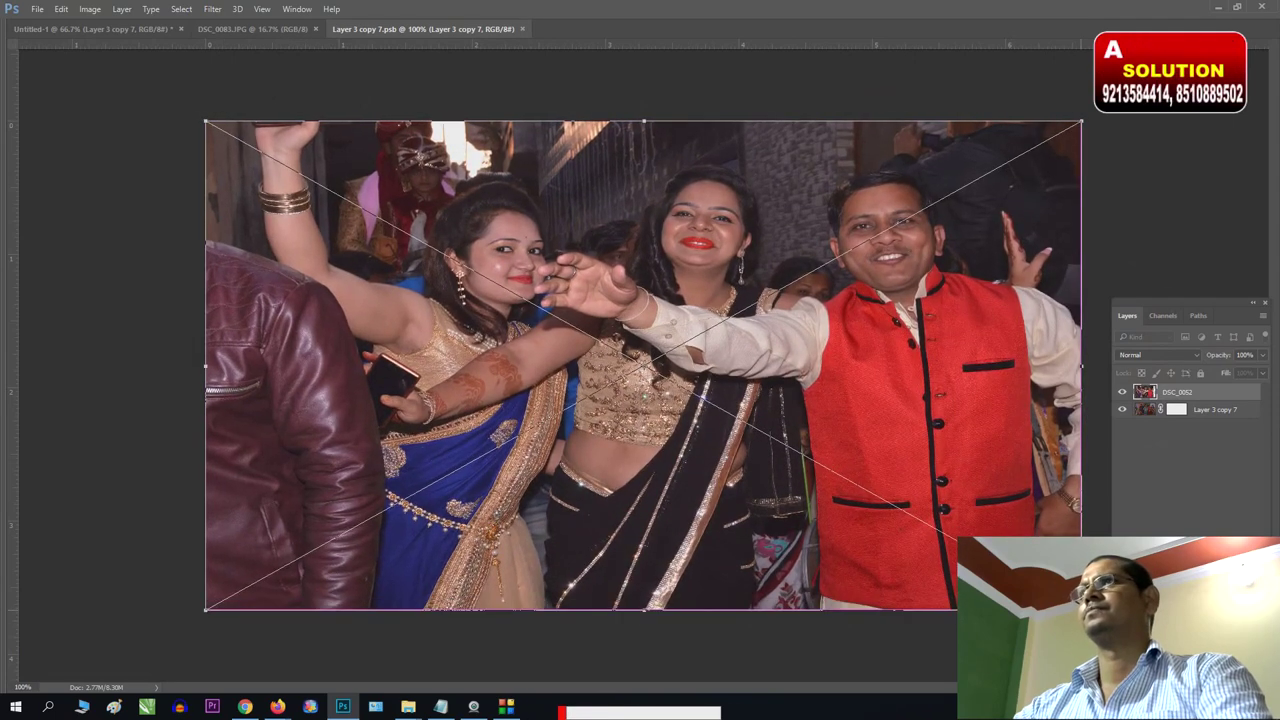
{"action": "key", "text": "Return"}
{"action": "key", "text": "ctrl+s"}
{"action": "key", "text": "ctrl+w"}
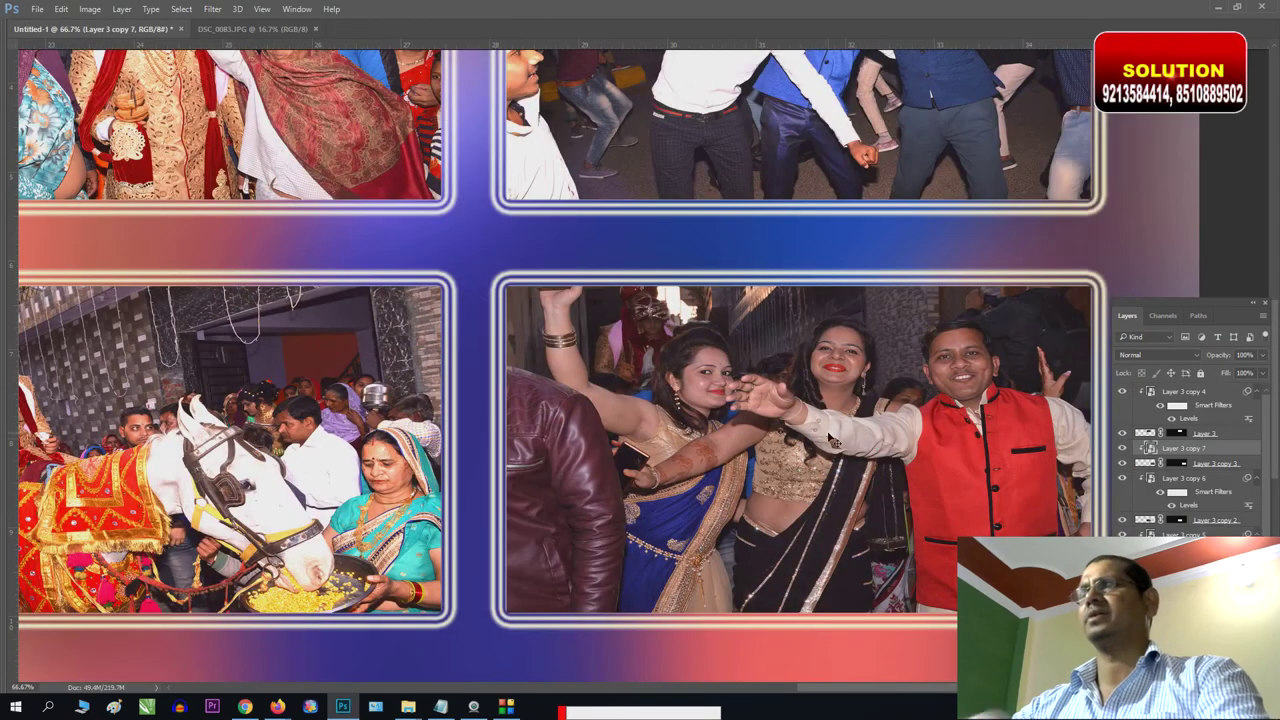
{"action": "key", "text": "ctrl+l"}
Apply Levels (white 195, midtones 0.80) to the bottom-right photo, then Alt-drag a group-photo copy rightward.
{"action": "left_click_drag", "start_coordinate": [688, 304], "coordinate": [620, 306]}
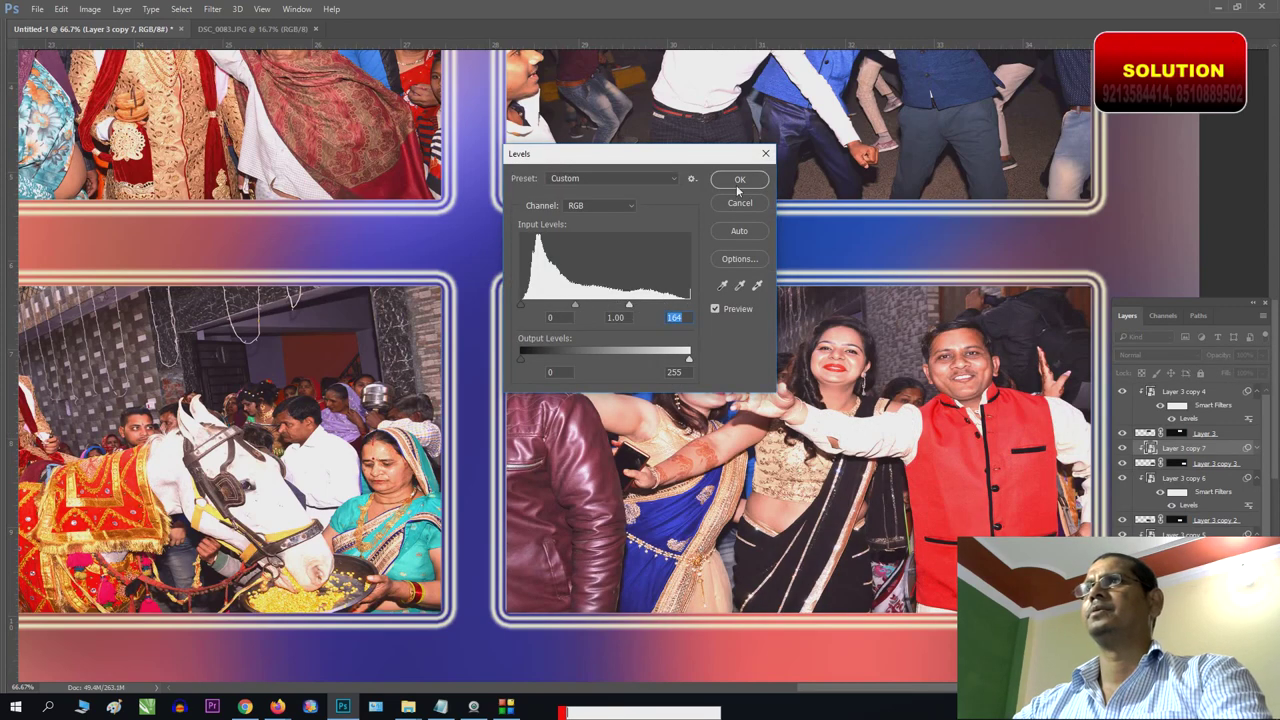
{"action": "mouse_move", "coordinate": [628, 306]}
{"action": "left_mouse_down"}
{"action": "mouse_move", "coordinate": [650, 306]}
{"action": "mouse_move", "coordinate": [594, 308]}
{"action": "left_mouse_up"}
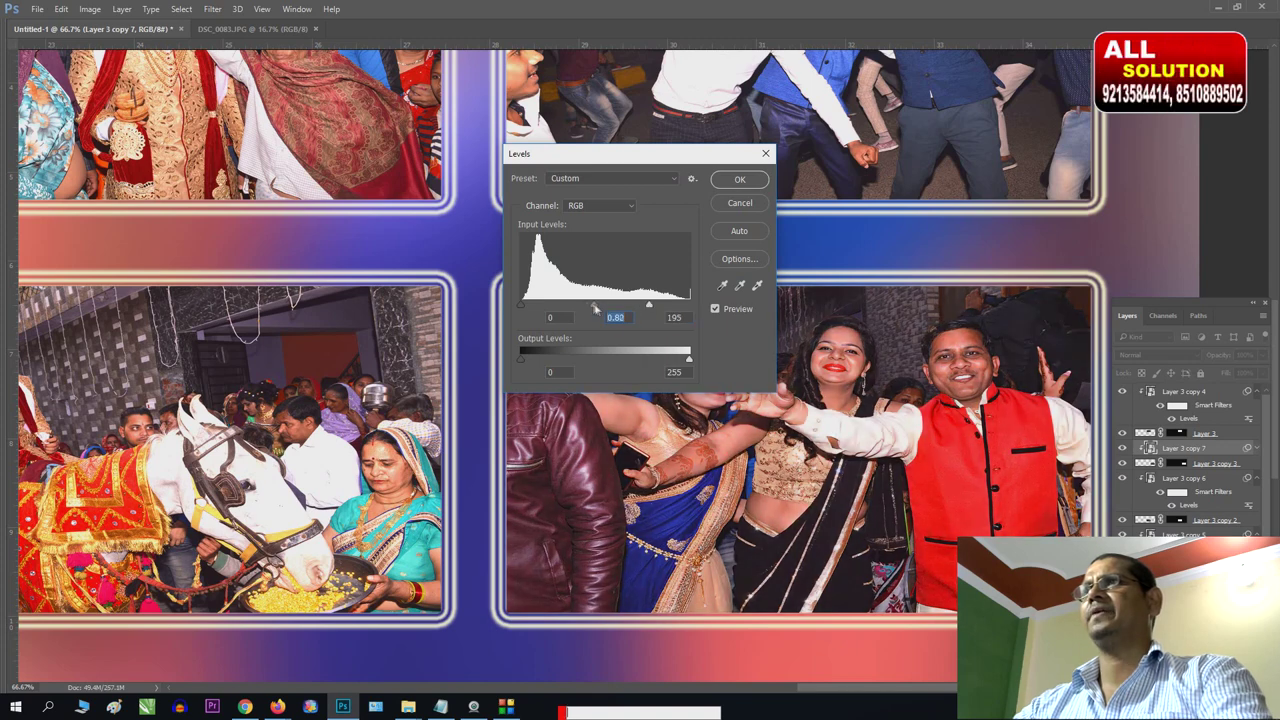
{"action": "left_click", "coordinate": [739, 179]}
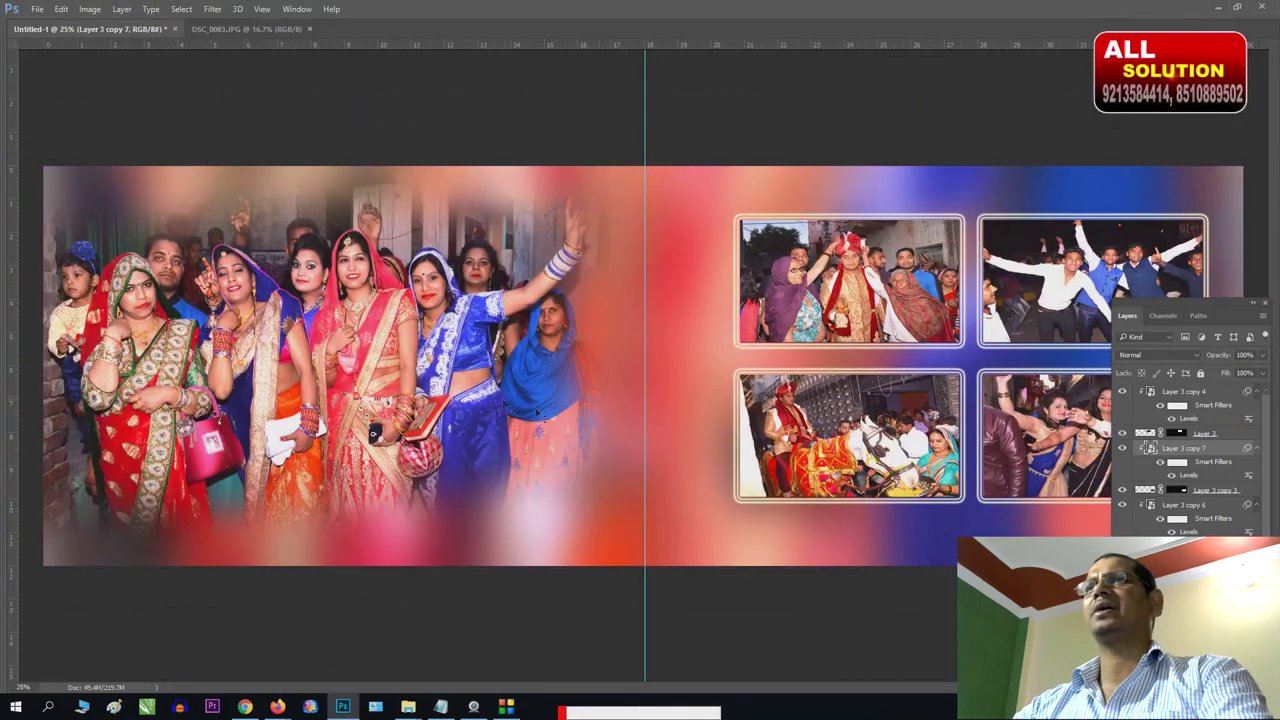
{"action": "left_click_drag", "start_coordinate": [360, 382], "coordinate": [733, 380]}
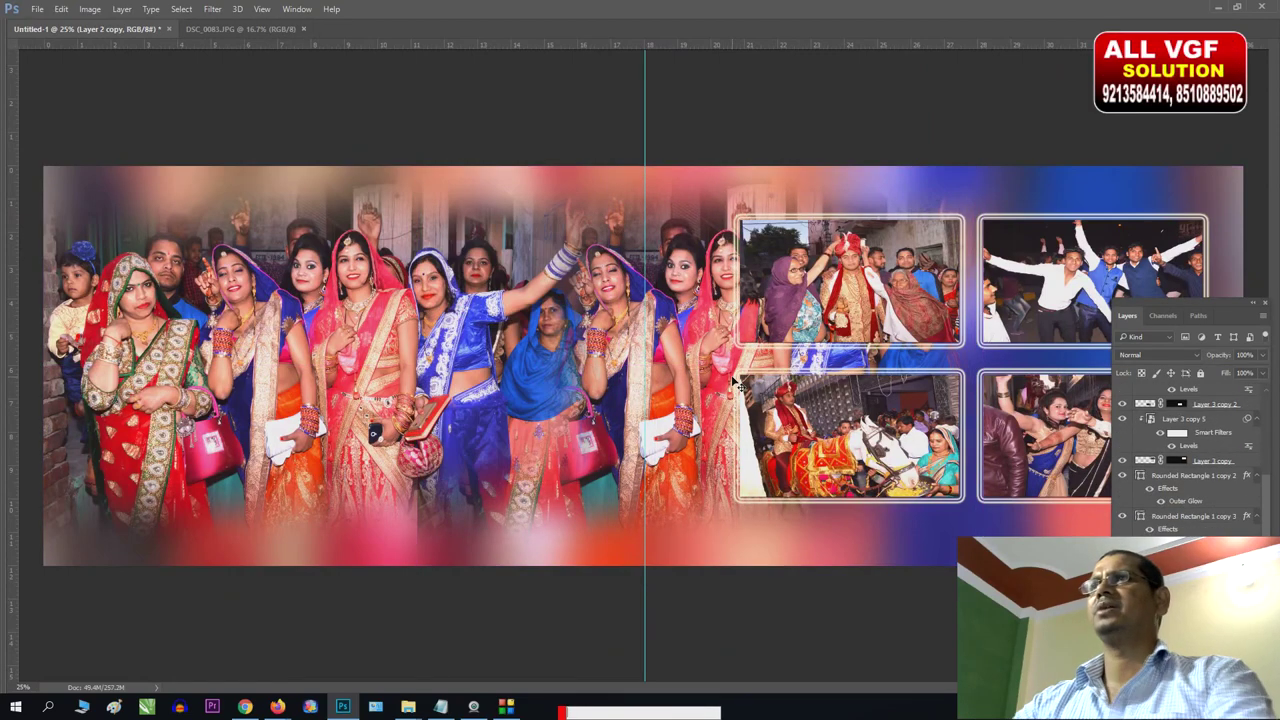
Position the group-photo copy across the spread's middle and set its blend mode to Overlay.
{"action": "left_click_drag", "start_coordinate": [686, 368], "coordinate": [735, 355]}
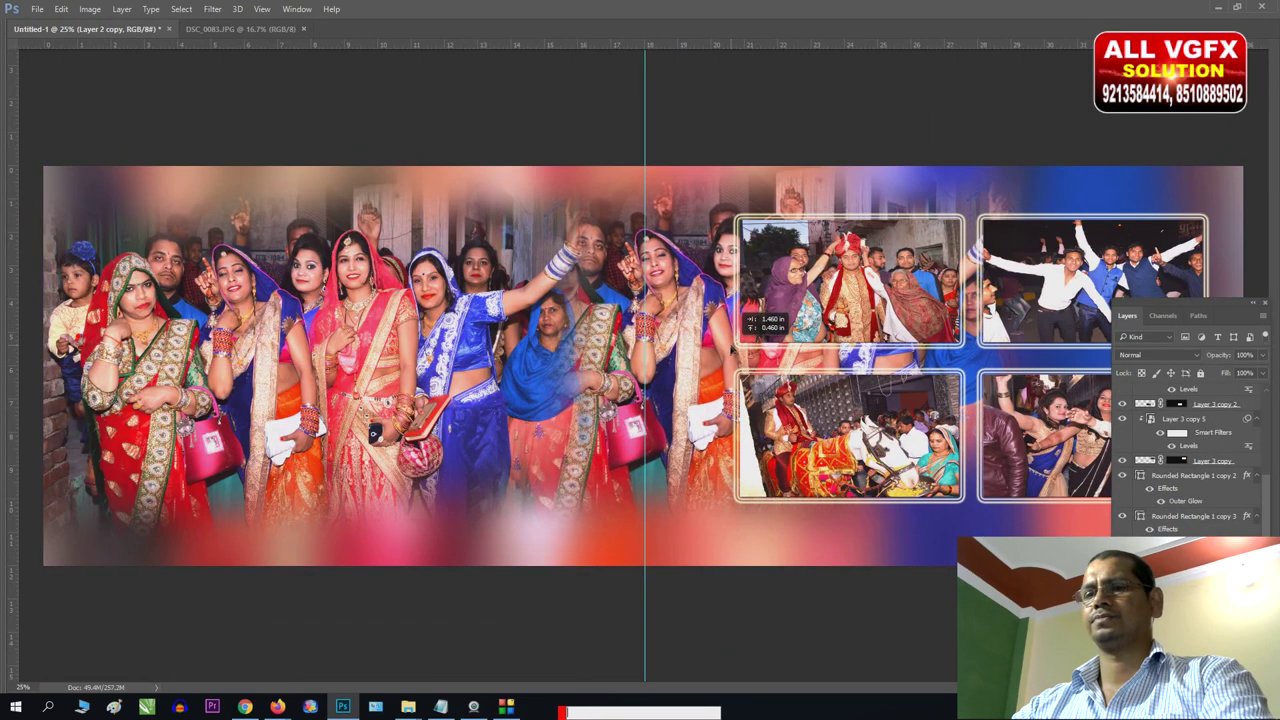
{"action": "left_click_drag", "start_coordinate": [704, 366], "coordinate": [858, 332]}
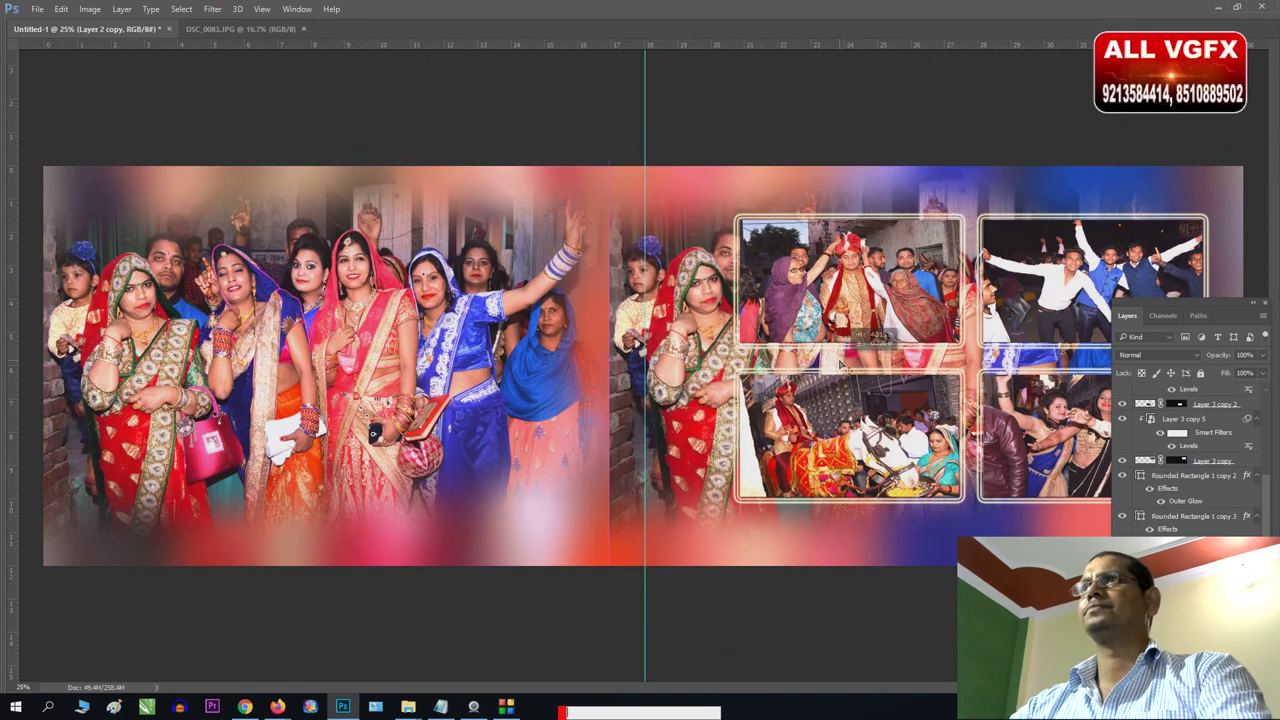
{"action": "left_click_drag", "start_coordinate": [711, 361], "coordinate": [697, 363]}
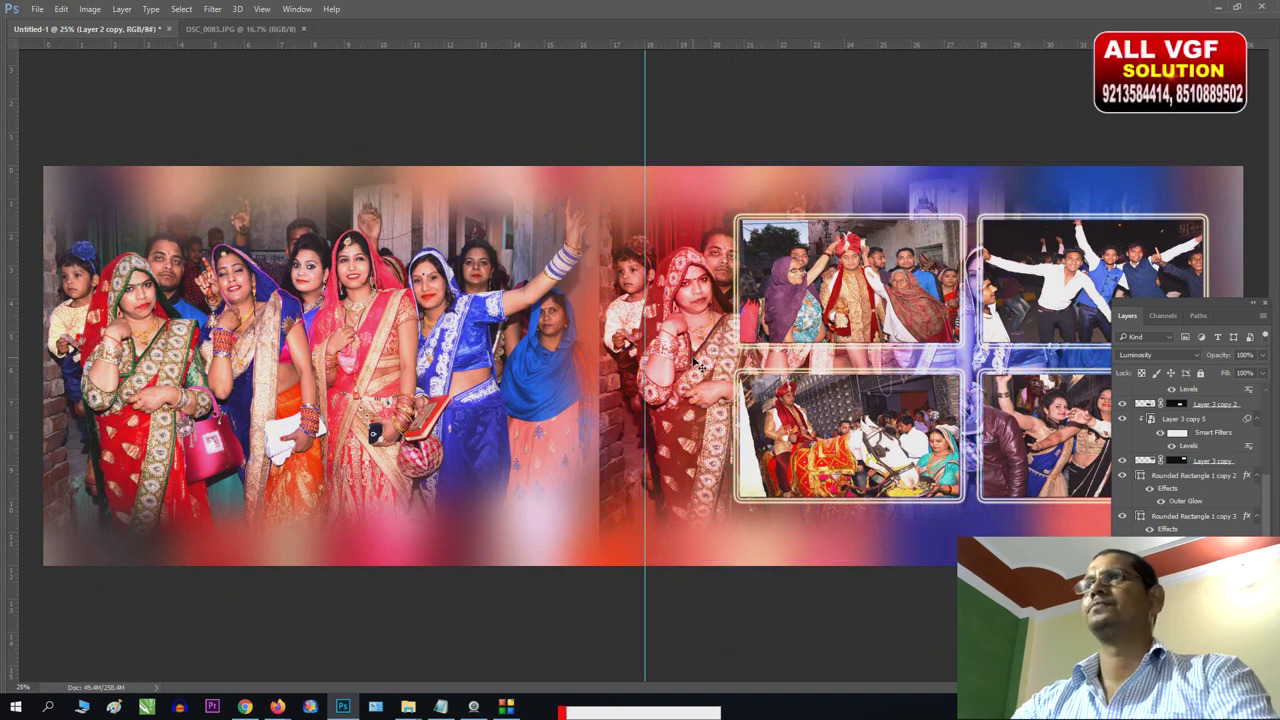
{"action": "key", "text": "shift+minus"}
{"action": "key", "text": "shift+minus"}
{"action": "key", "text": "shift+minus"}
{"action": "key", "text": "shift+minus"}
{"action": "key", "text": "shift+minus"}
{"action": "key", "text": "shift+minus"}
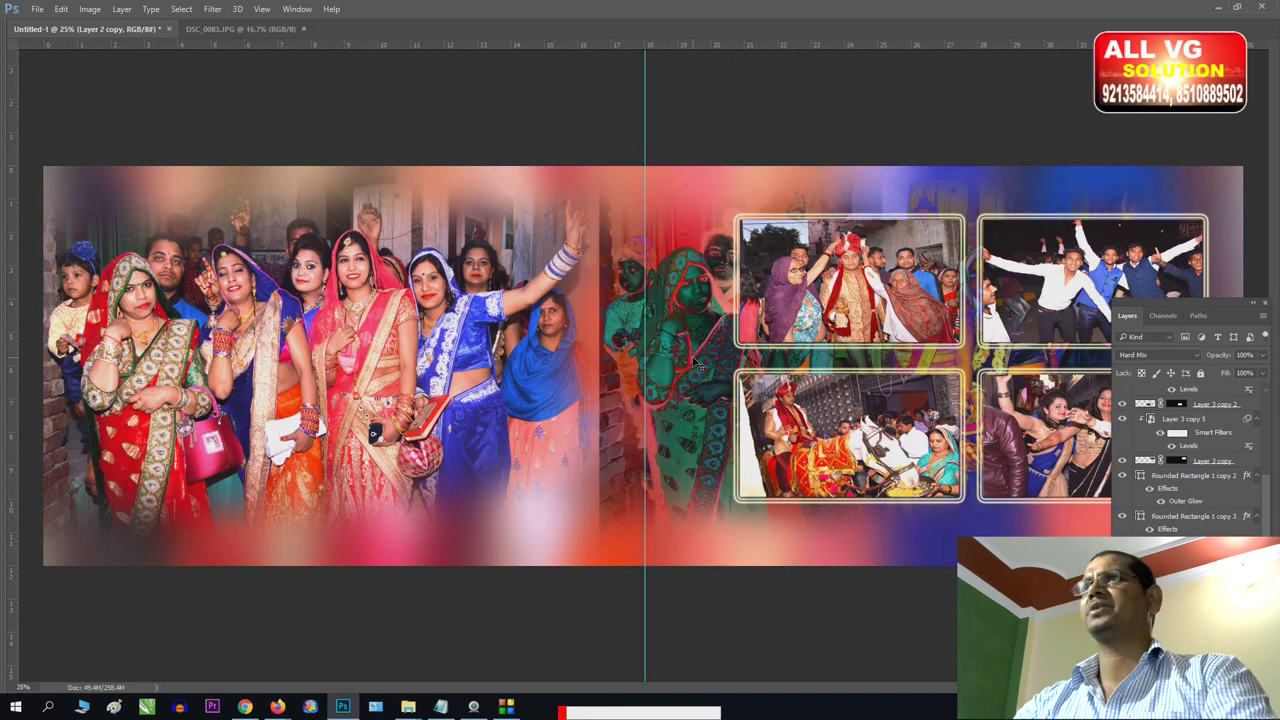
{"action": "key", "text": "shift+minus"}
{"action": "key", "text": "shift+minus"}
{"action": "key", "text": "shift+minus"}
{"action": "key", "text": "shift+minus"}
{"action": "key", "text": "shift+minus"}
{"action": "key", "text": "shift+minus"}
{"action": "key", "text": "shift+minus"}
{"action": "key", "text": "shift+minus"}
{"action": "key", "text": "shift+plus"}
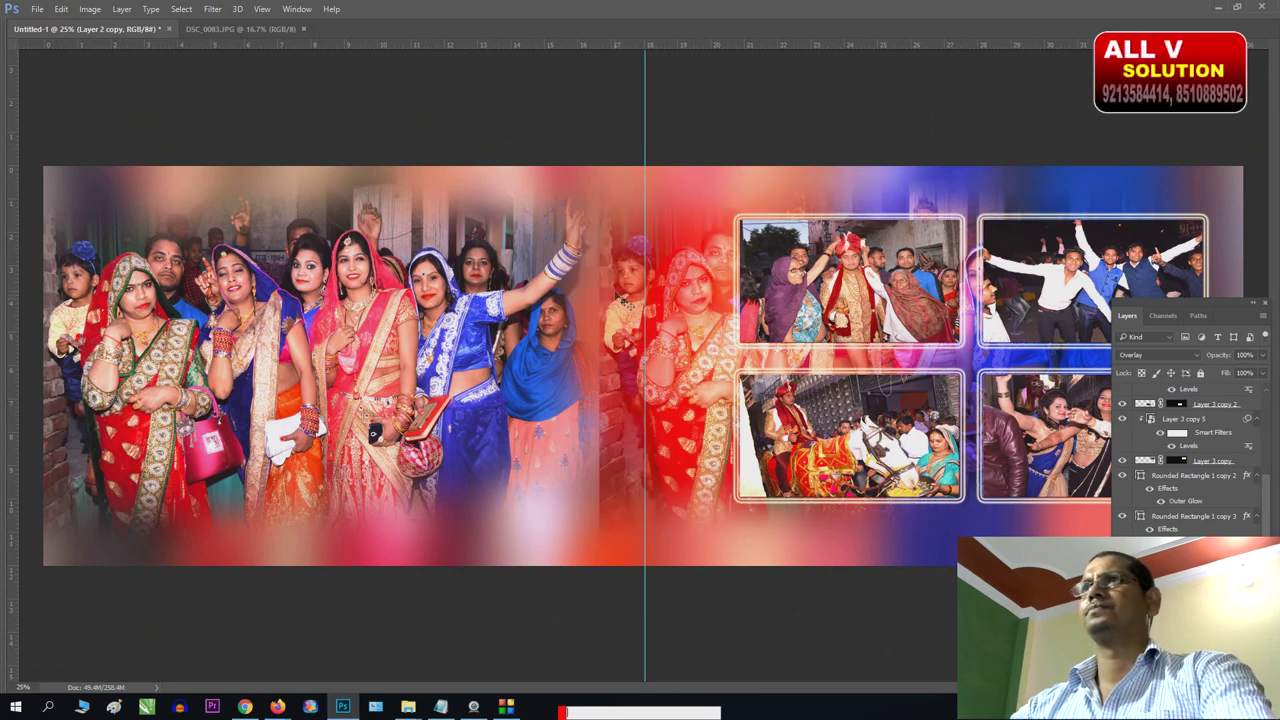
{"action": "key", "text": "shift+plus"}
{"action": "key", "text": "shift+plus"}
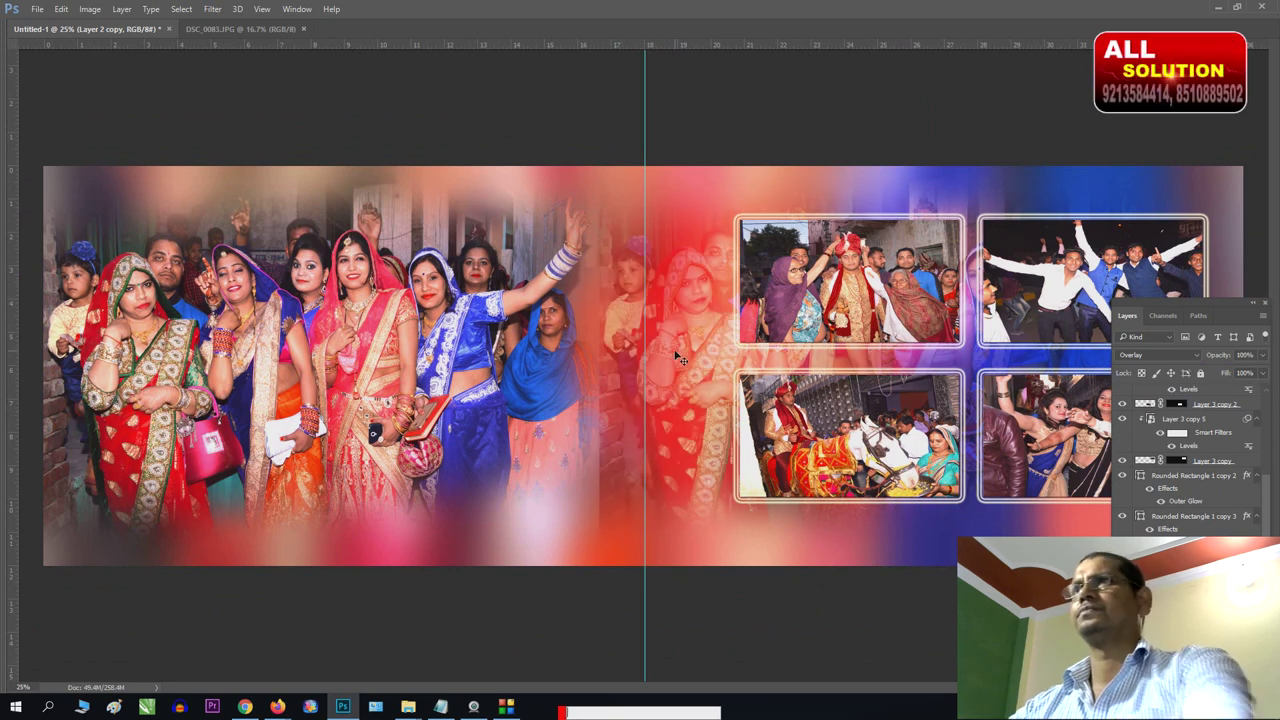
{"action": "key", "text": "shift+plus"}
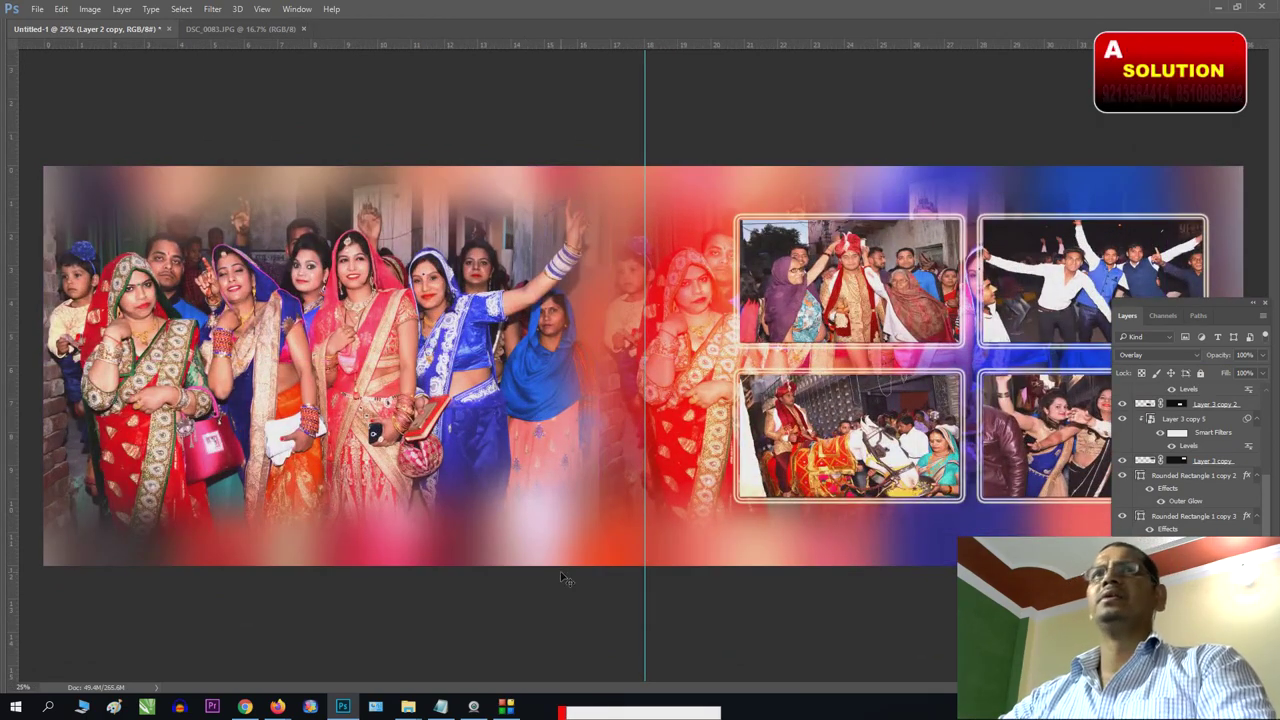
Reposition the overlay copy, target Layer 1, and apply a 10-pixel Border selection.
{"action": "left_click_drag", "start_coordinate": [563, 578], "coordinate": [1040, 515]}
{"action": "scroll", "coordinate": [1263, 518], "scroll_direction": "down", "scroll_amount": 2}
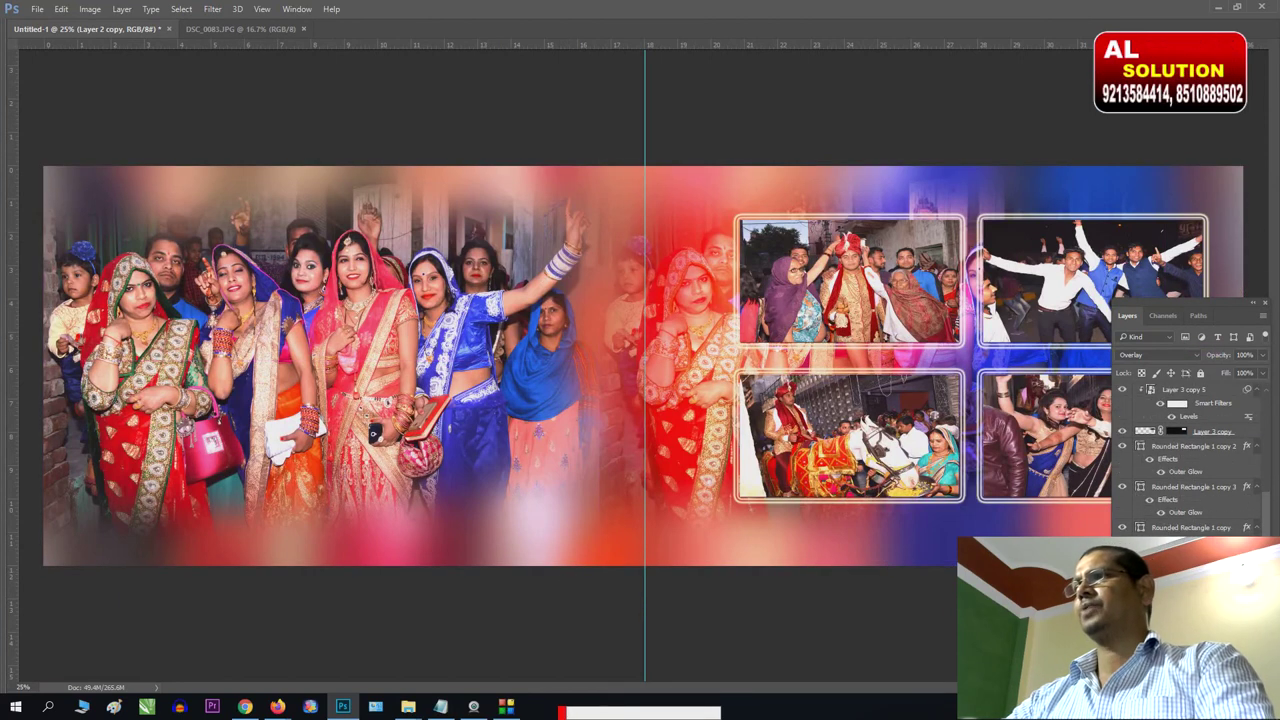
{"action": "key", "text": "alt+bracketleft"}
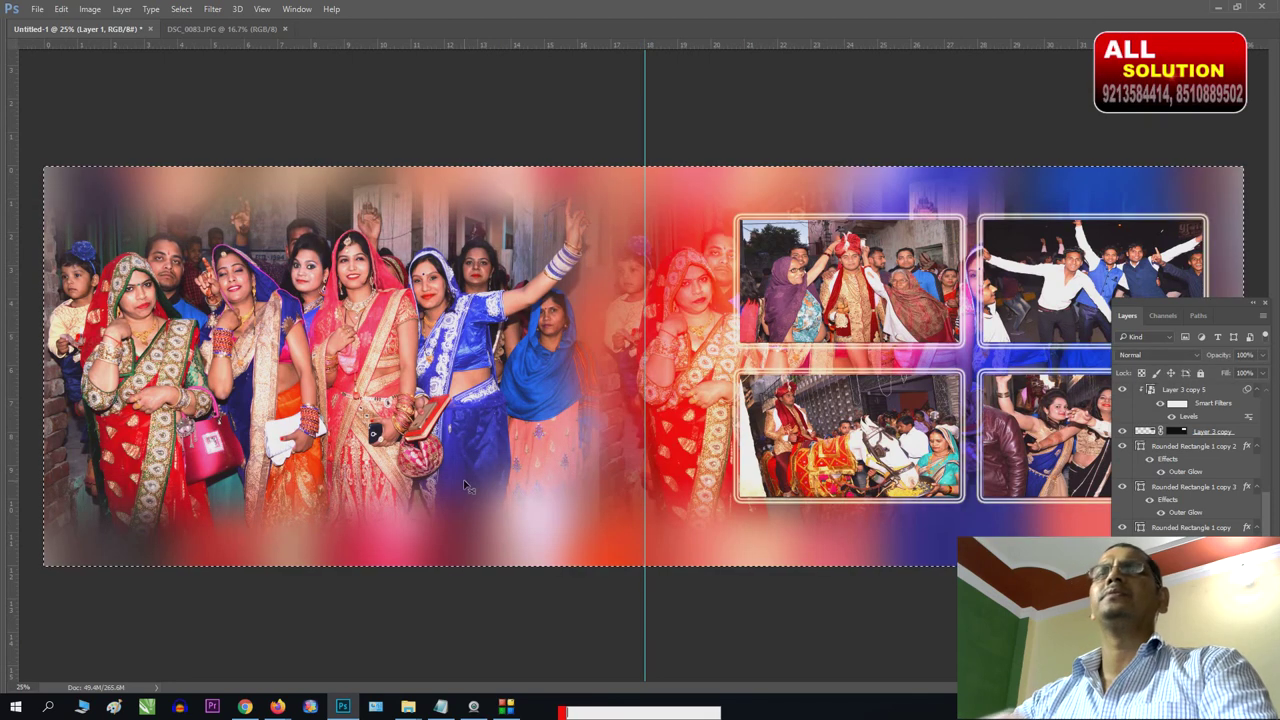
{"action": "left_click", "coordinate": [181, 10]}
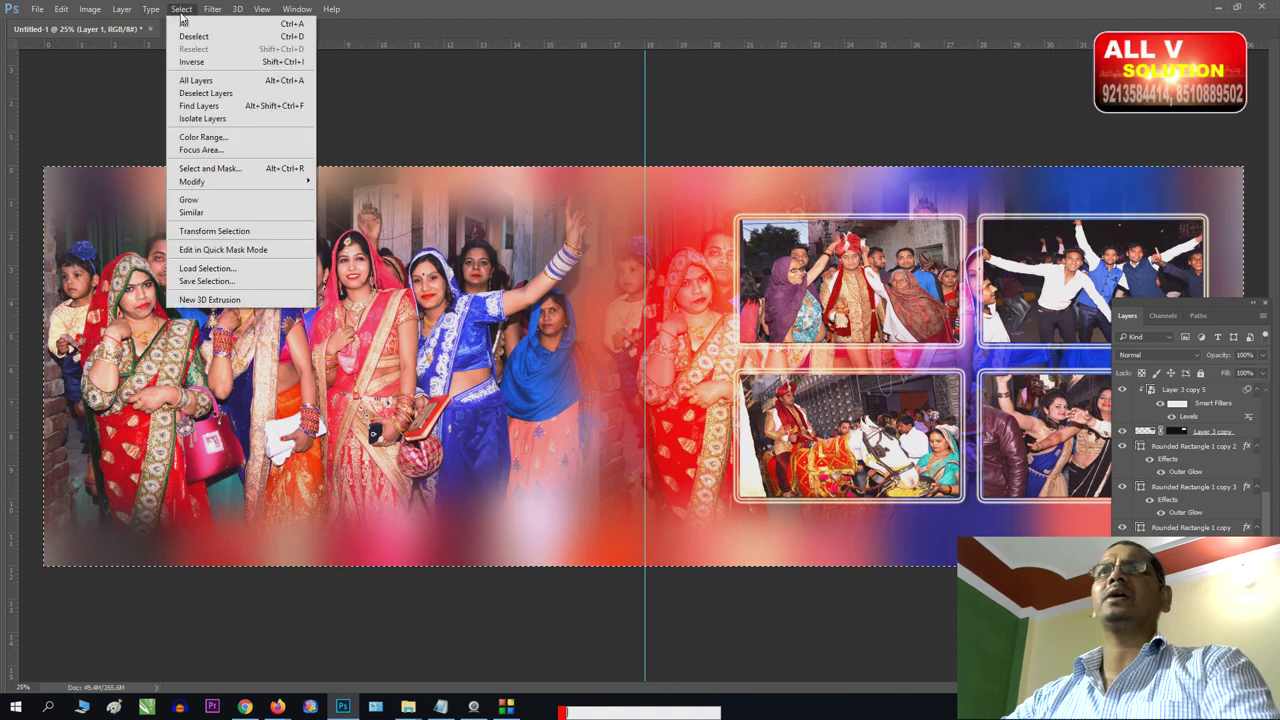
{"action": "mouse_move", "coordinate": [192, 181]}
{"action": "left_click", "coordinate": [340, 181]}
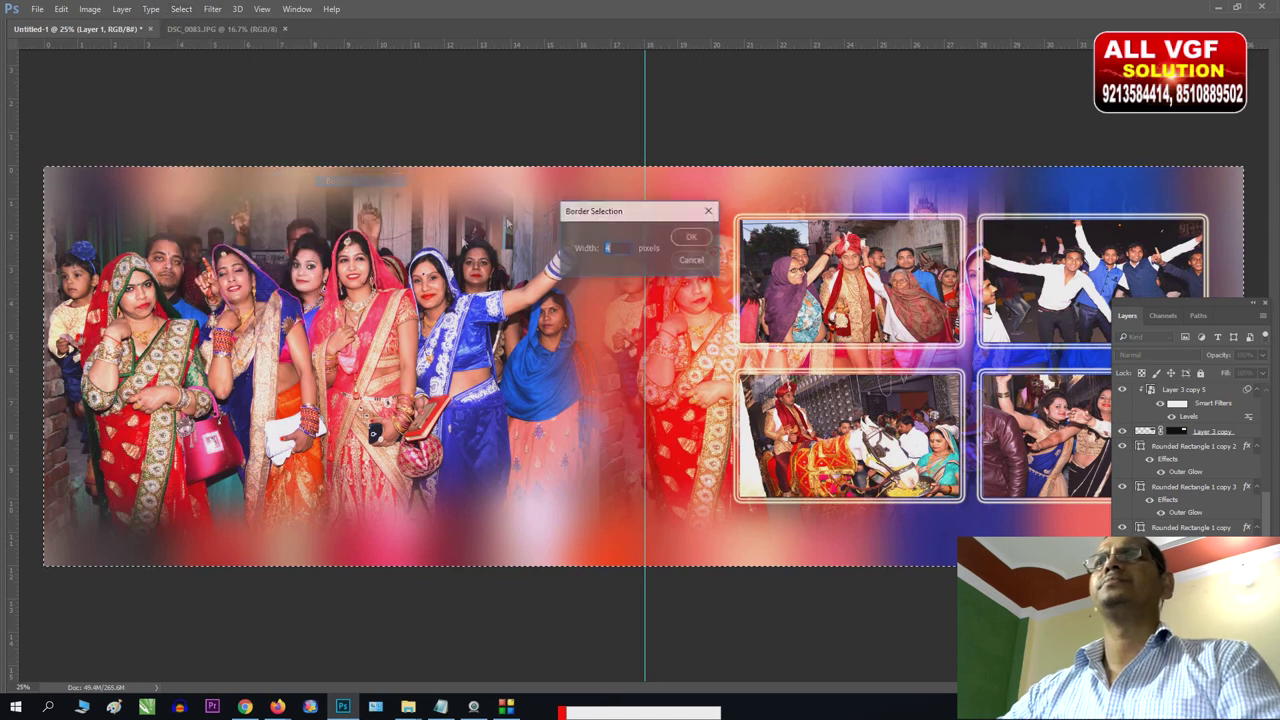
{"action": "type", "text": "10"}
{"action": "key", "text": "Return"}
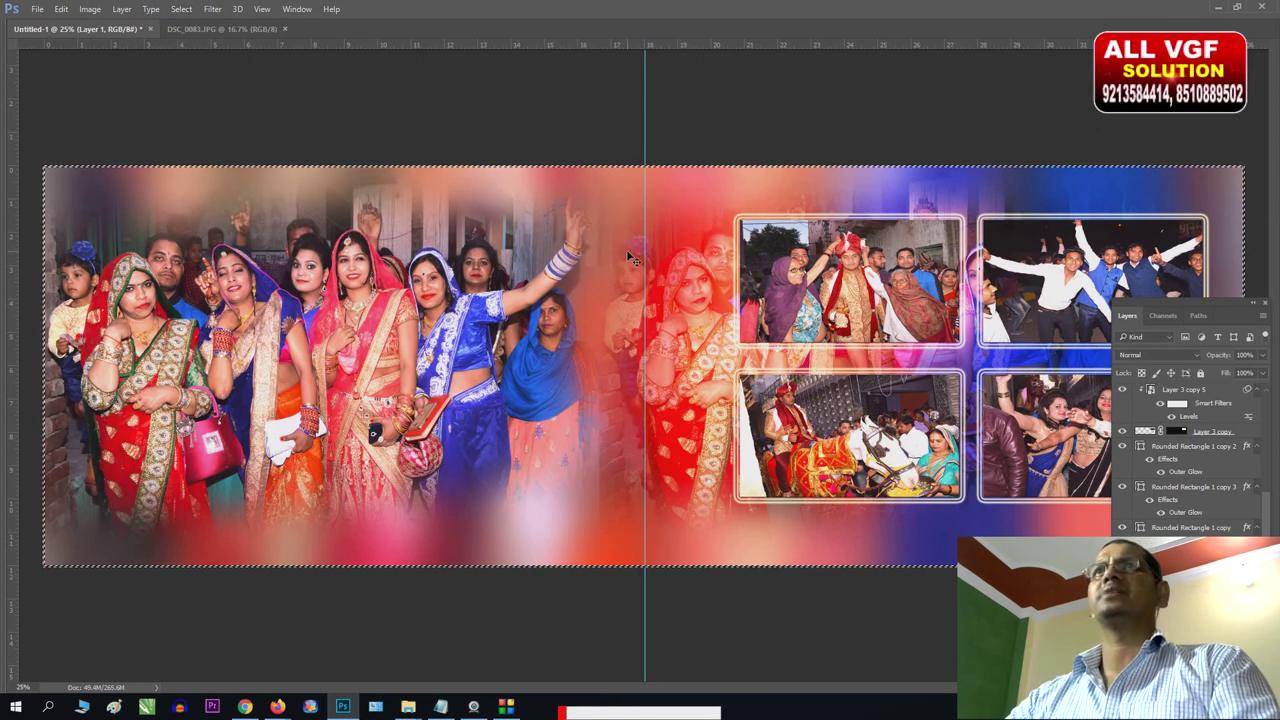
Clear an accidental Grow selection and reapply the Border to the full-canvas selection.
{"action": "left_click", "coordinate": [181, 10]}
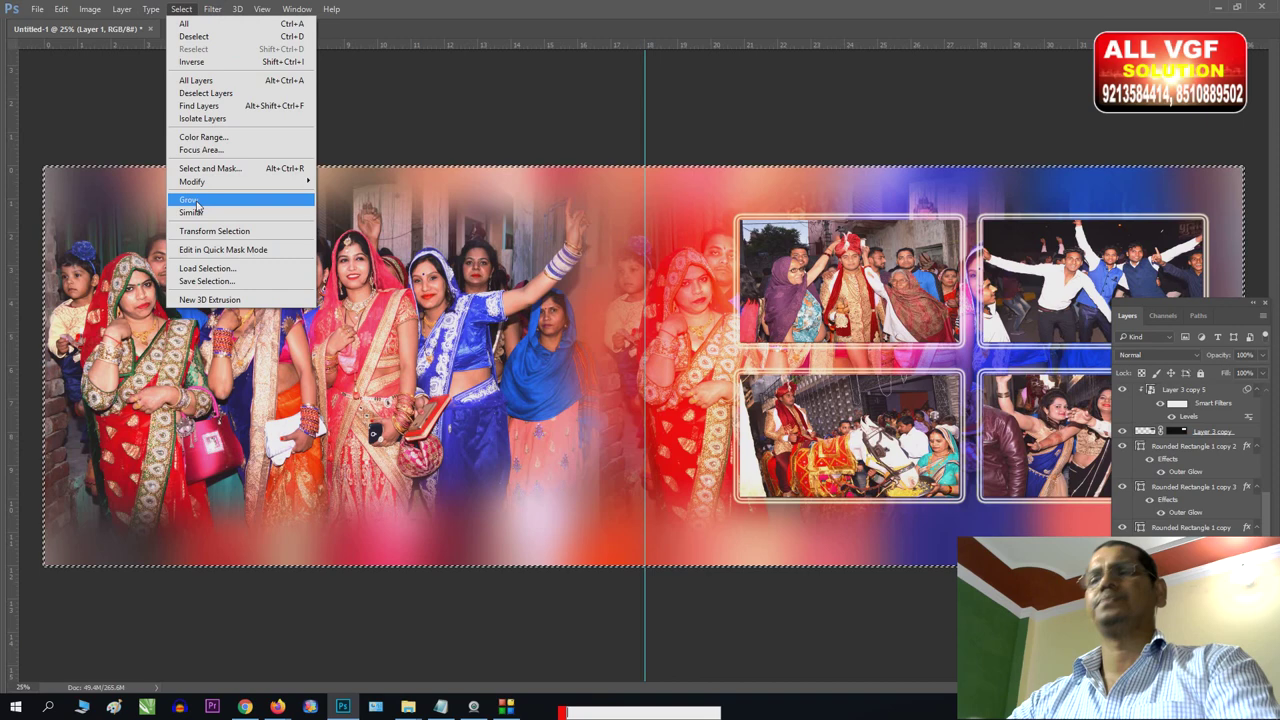
{"action": "left_click", "coordinate": [190, 200]}
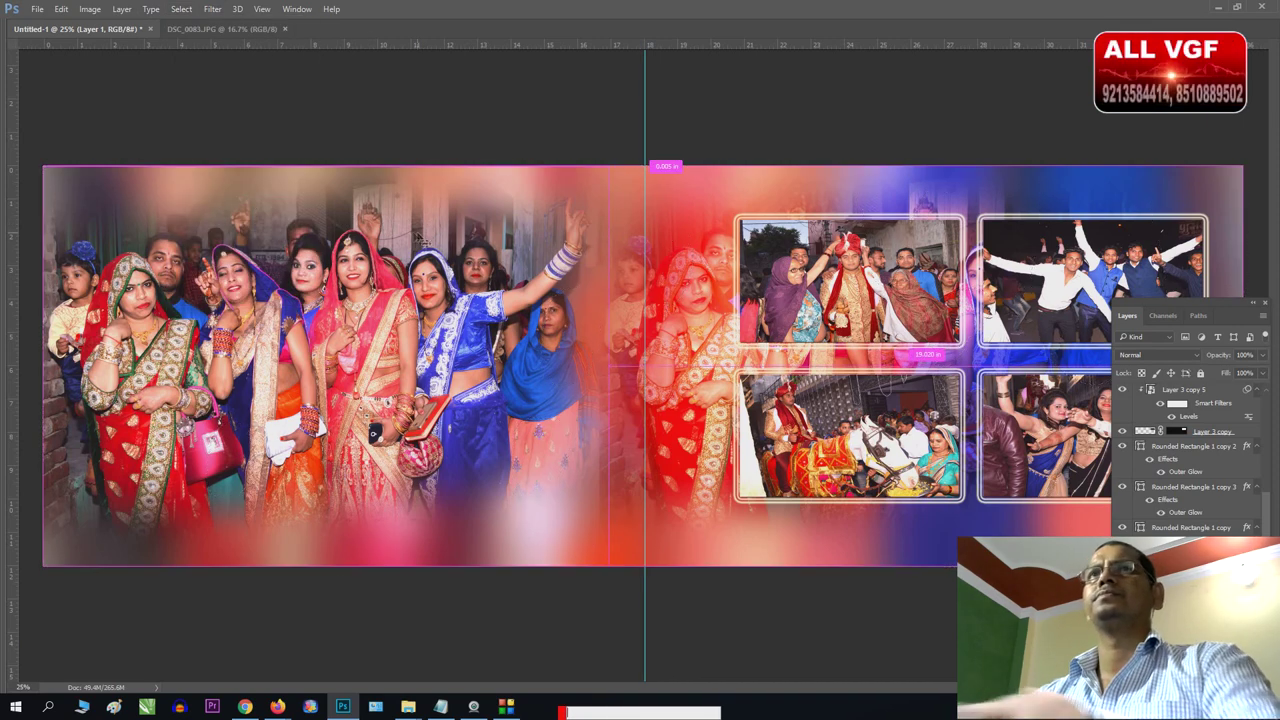
{"action": "left_click", "coordinate": [181, 9]}
{"action": "left_click", "coordinate": [195, 36]}
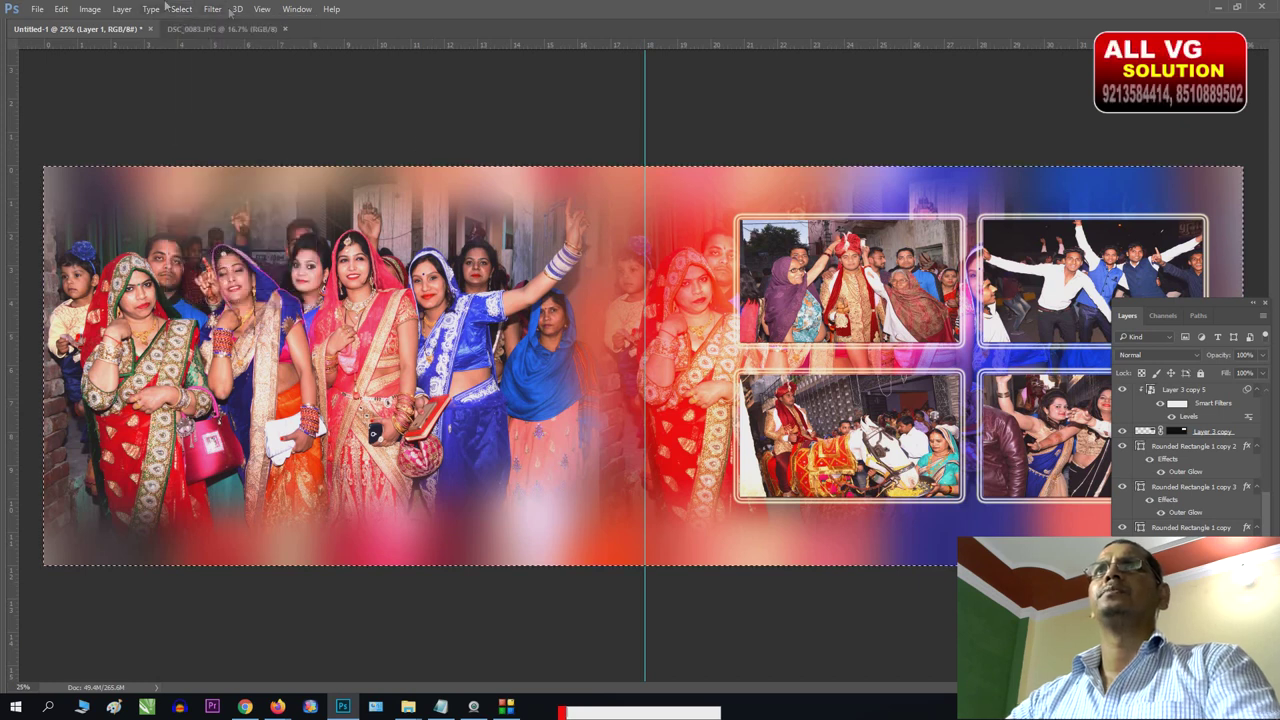
{"action": "left_click", "coordinate": [213, 9]}
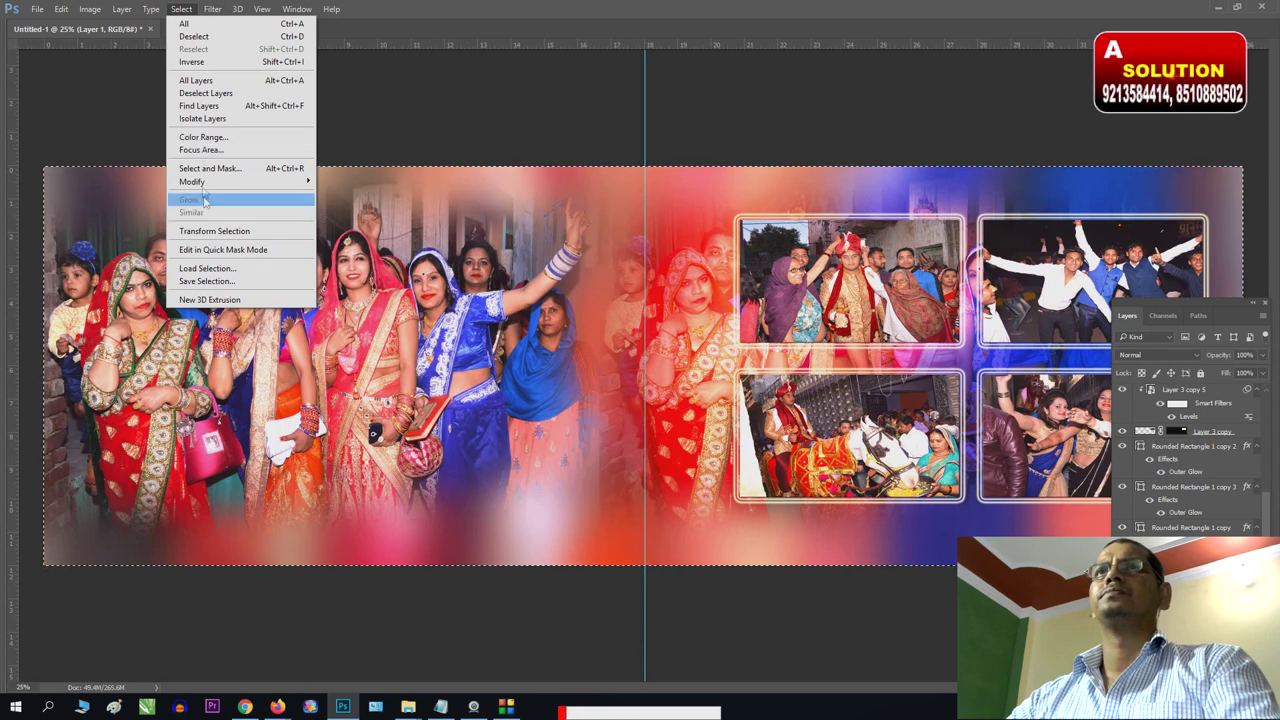
{"action": "mouse_move", "coordinate": [192, 181]}
{"action": "left_click", "coordinate": [340, 181]}
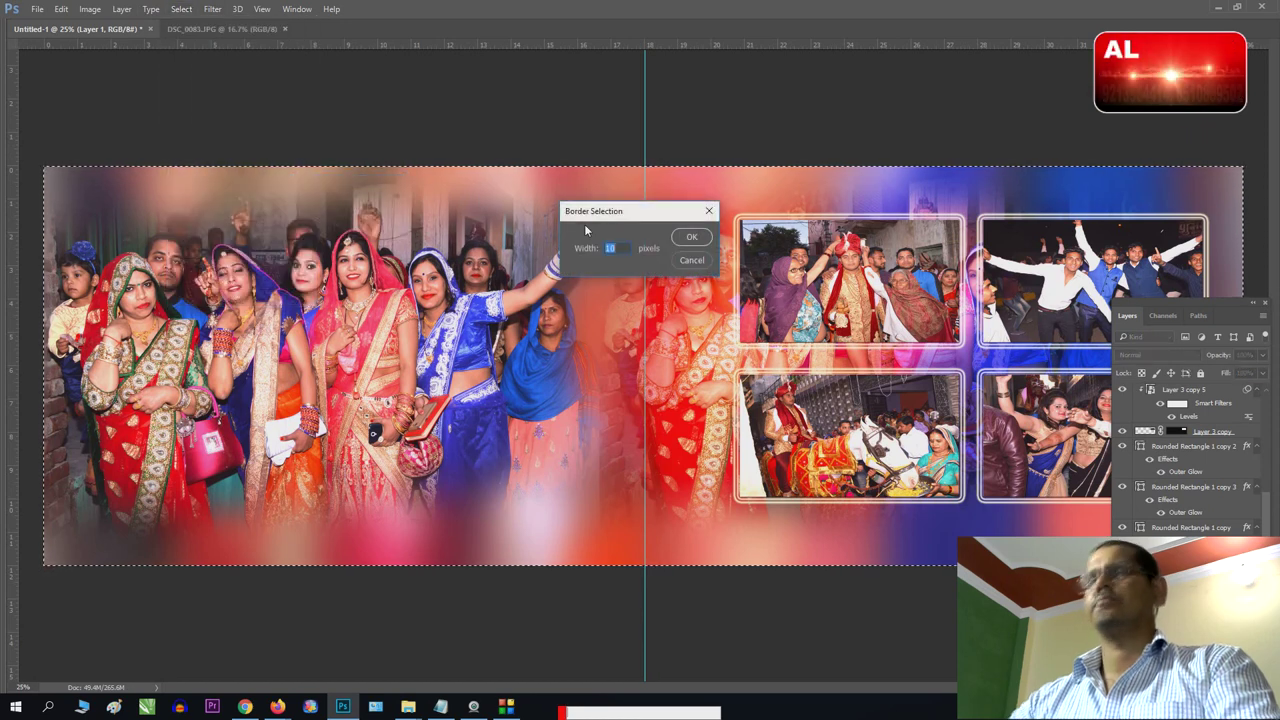
{"action": "key", "text": "Return"}
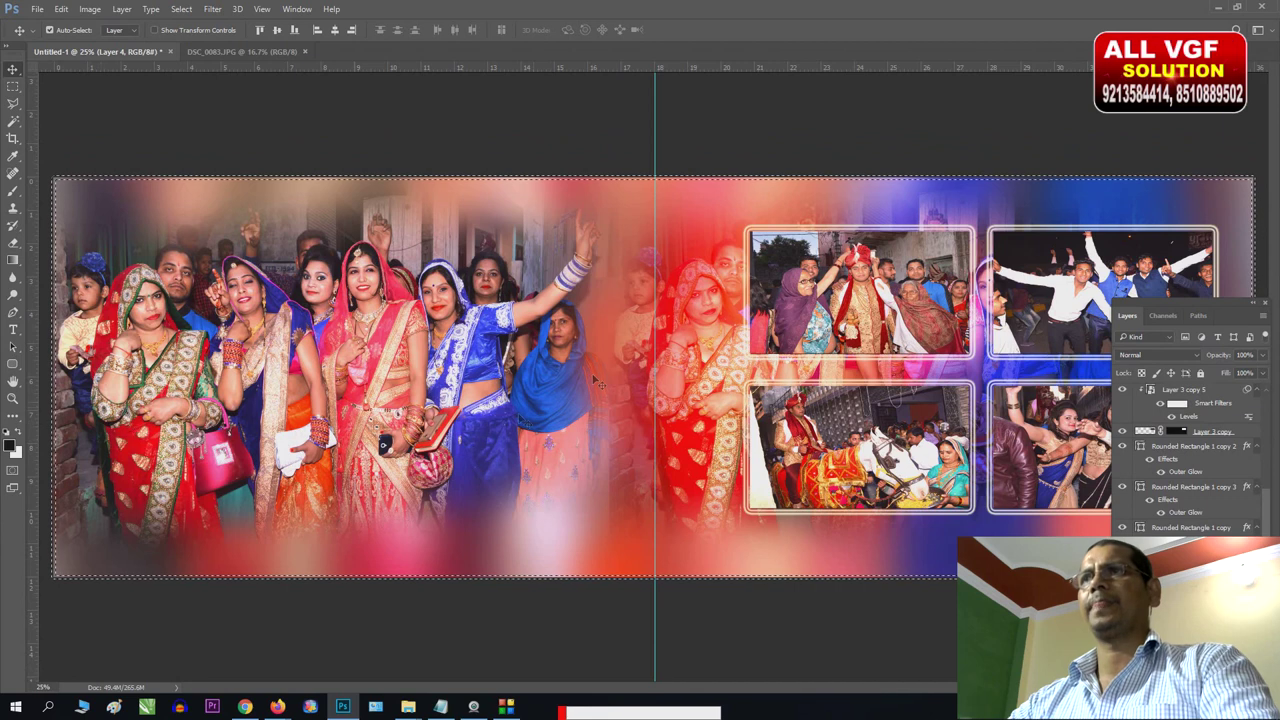
Sample a pinkish red and a blue-purple from the spread, then switch to the Gradient tool.
{"action": "key", "text": "i"}
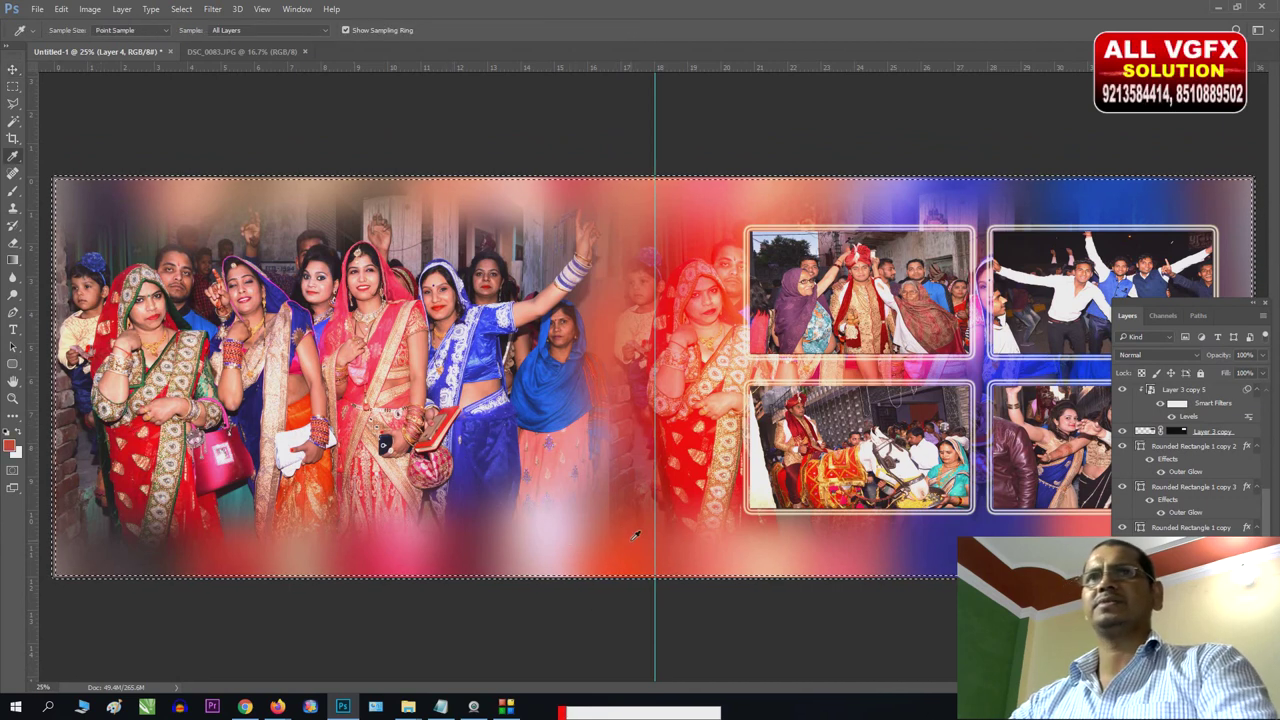
{"action": "left_click", "coordinate": [830, 559]}
{"action": "left_click", "coordinate": [860, 555]}
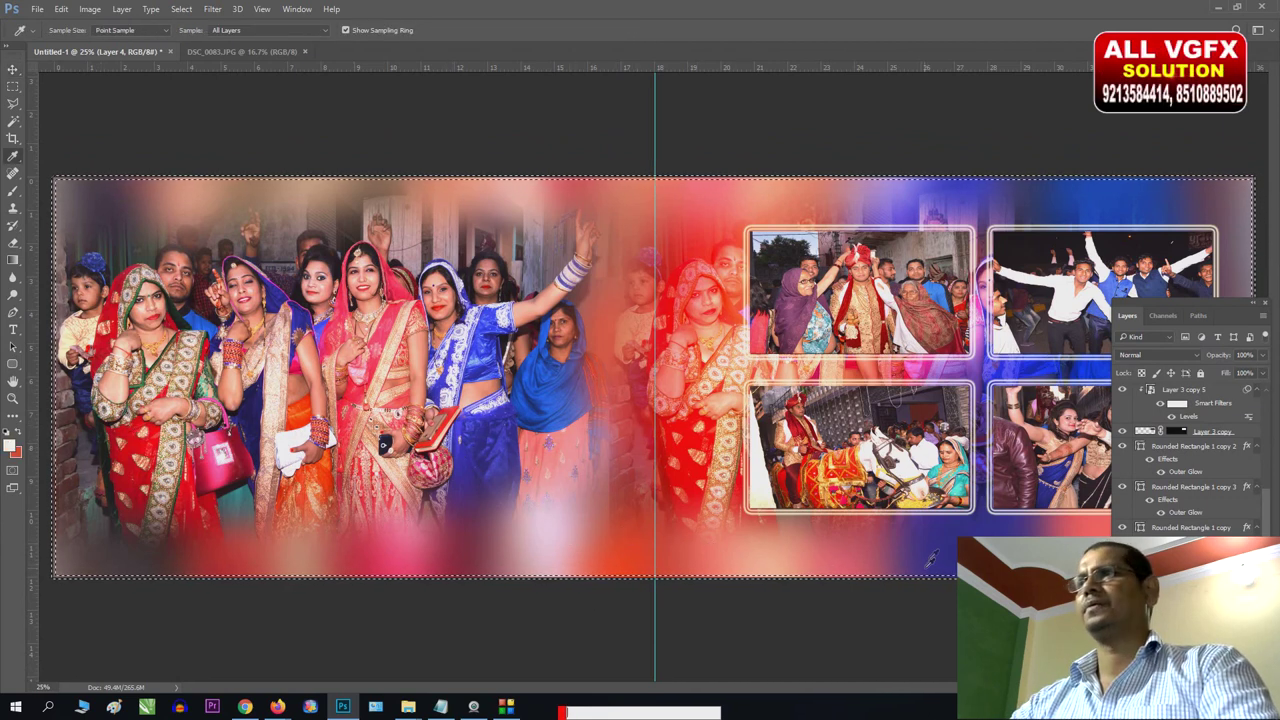
{"action": "key", "text": "g"}
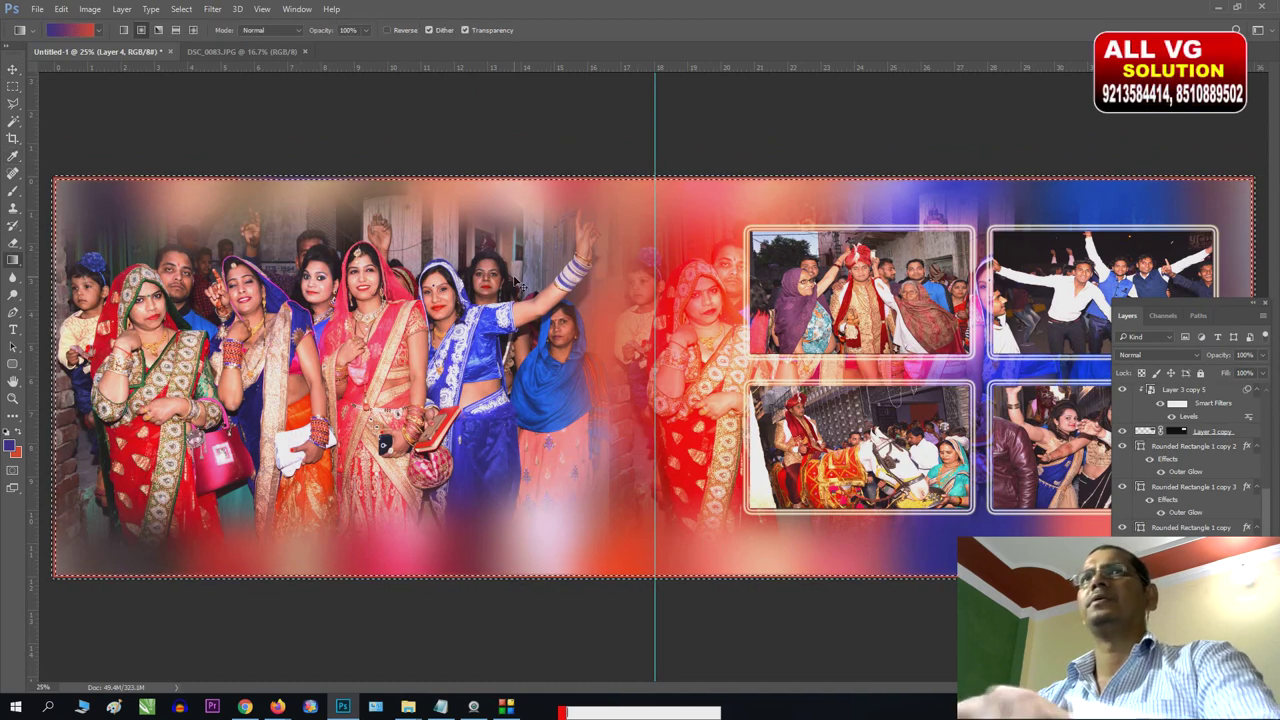
{"action": "key", "text": "ctrl+minus"}
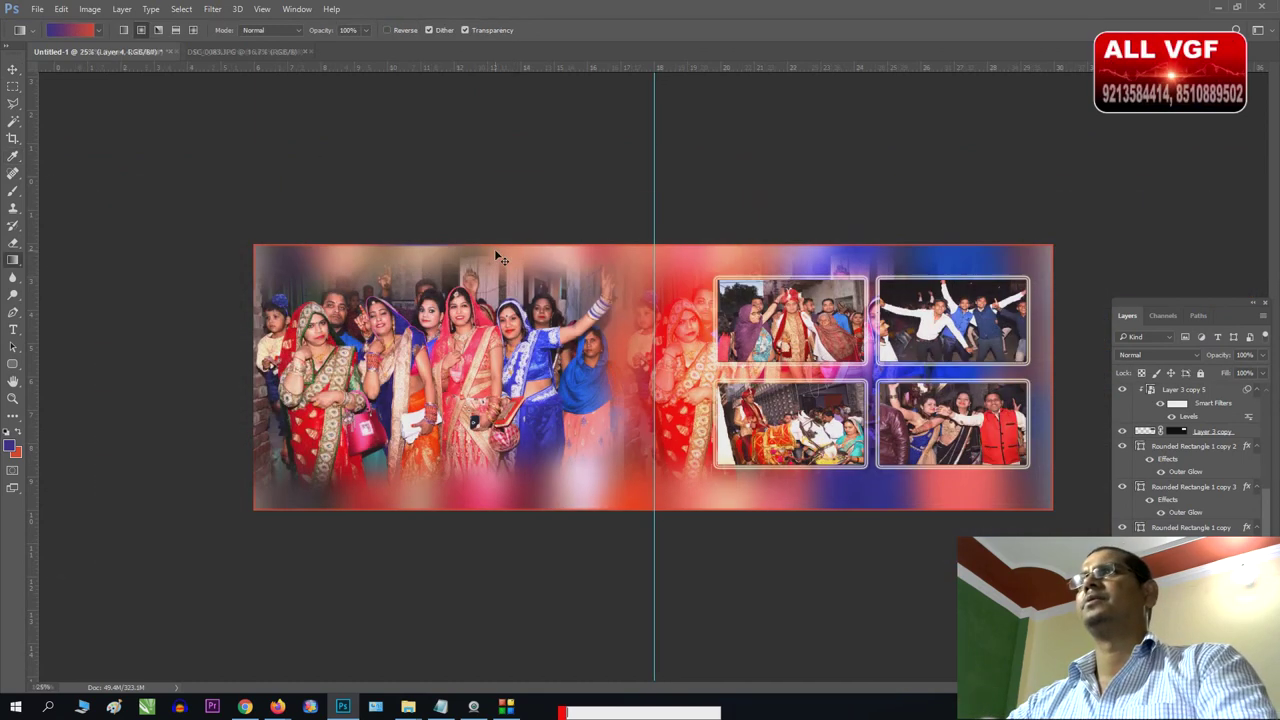
{"action": "key", "text": "ctrl+plus"}
{"action": "key", "text": "Tab"}
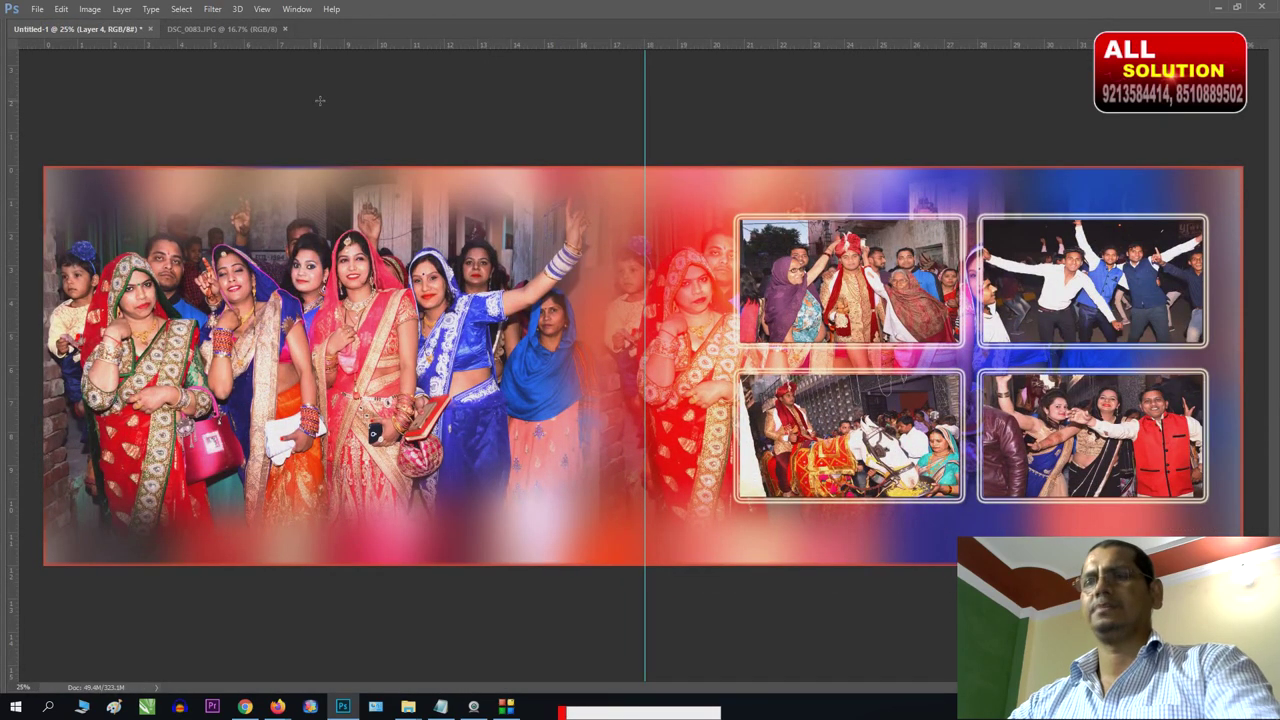
{"action": "key", "text": "Tab"}
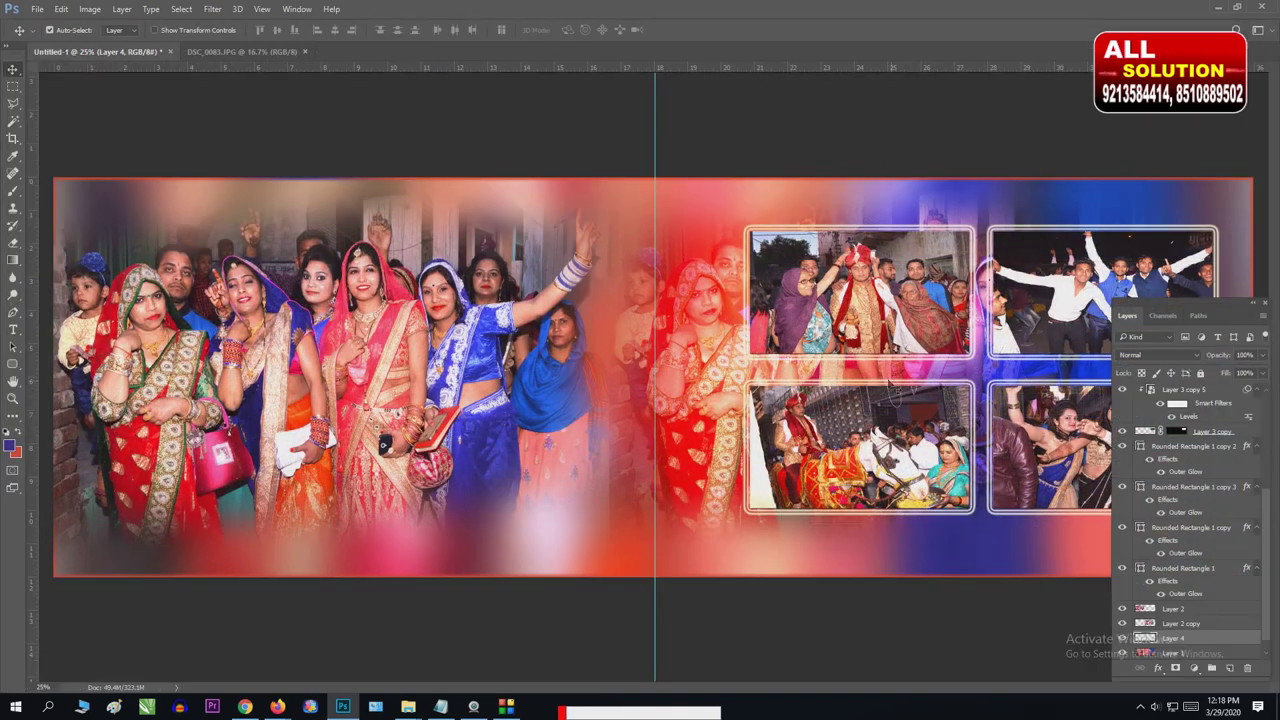
Add a 2-px white Stroke layer effect to the border band on Layer 4.
{"action": "left_click", "coordinate": [1159, 668]}
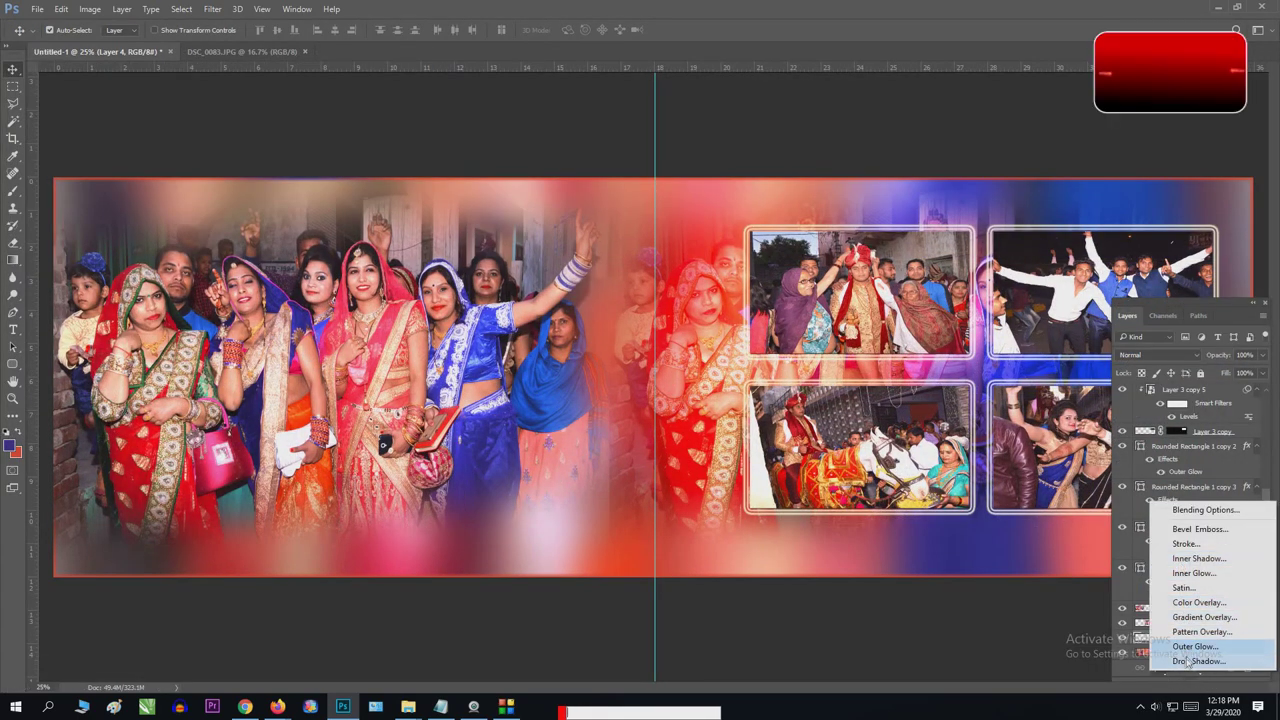
{"action": "left_click", "coordinate": [1190, 544]}
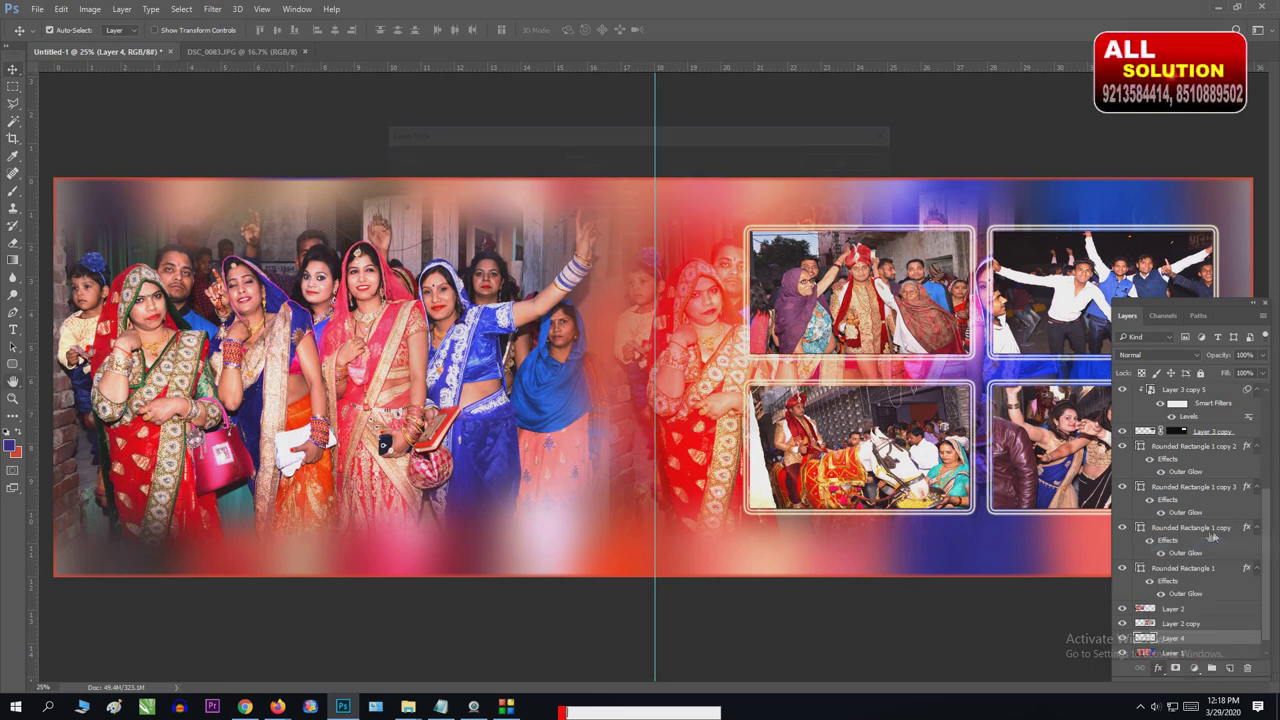
{"action": "left_click_drag", "start_coordinate": [626, 175], "coordinate": [614, 176]}
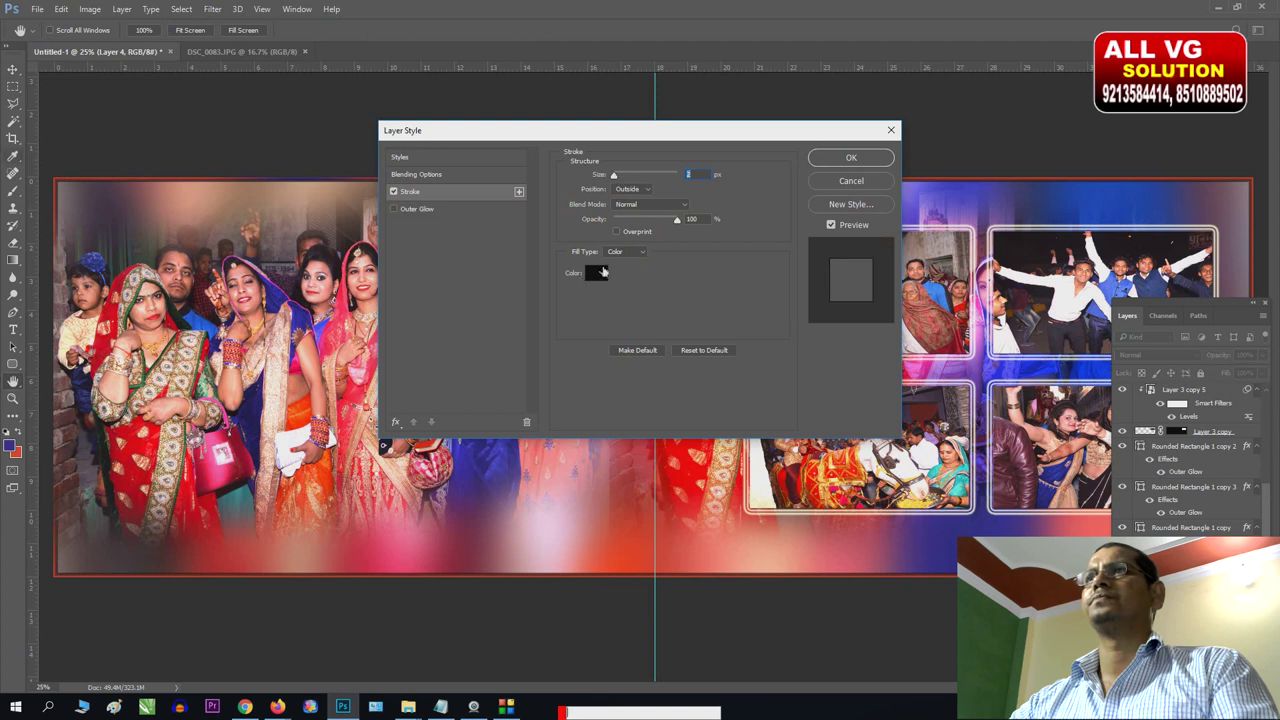
{"action": "left_click", "coordinate": [596, 272]}
{"action": "left_click", "coordinate": [828, 172]}
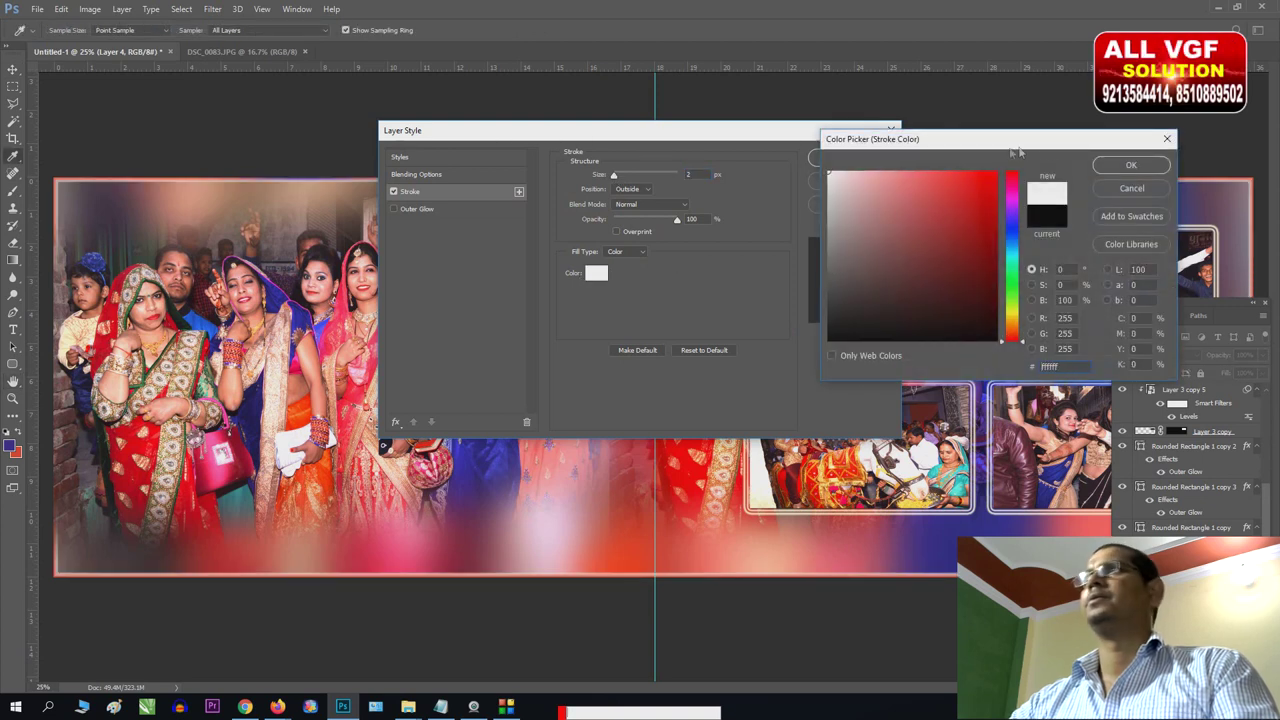
{"action": "left_click", "coordinate": [1110, 164]}
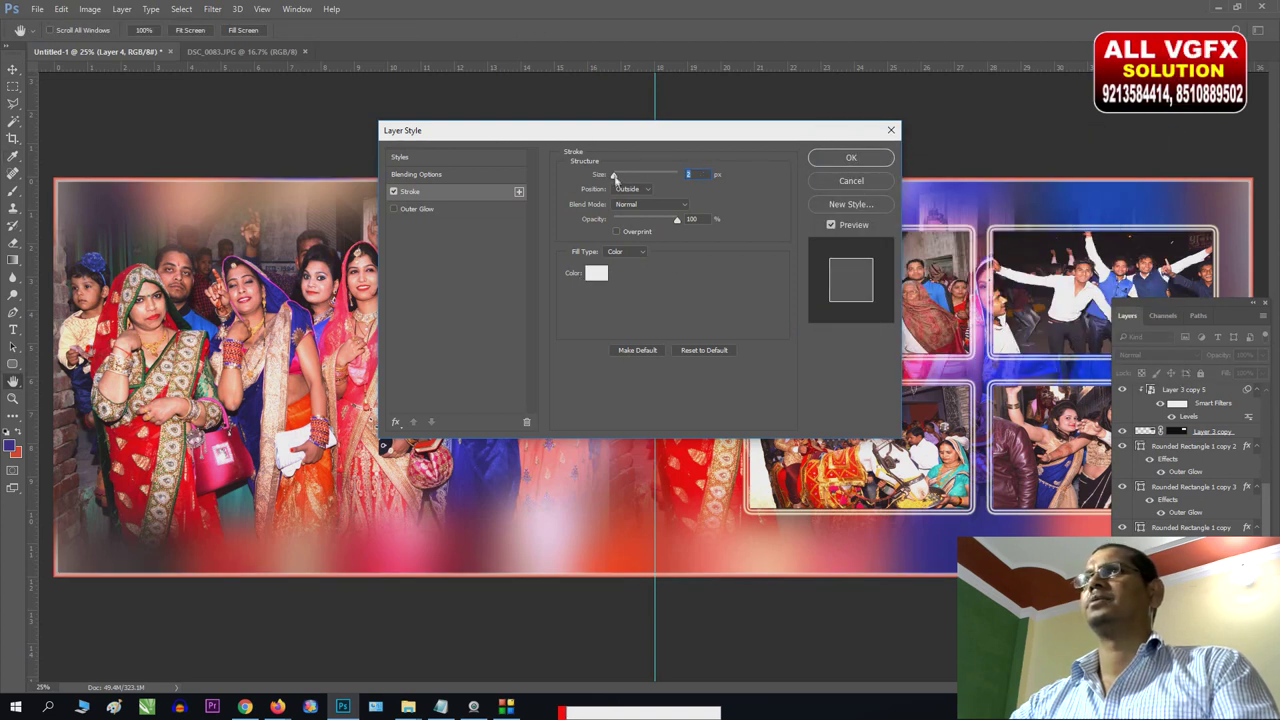
{"action": "left_click", "coordinate": [850, 158]}
{"action": "key", "text": "ctrl+minus"}
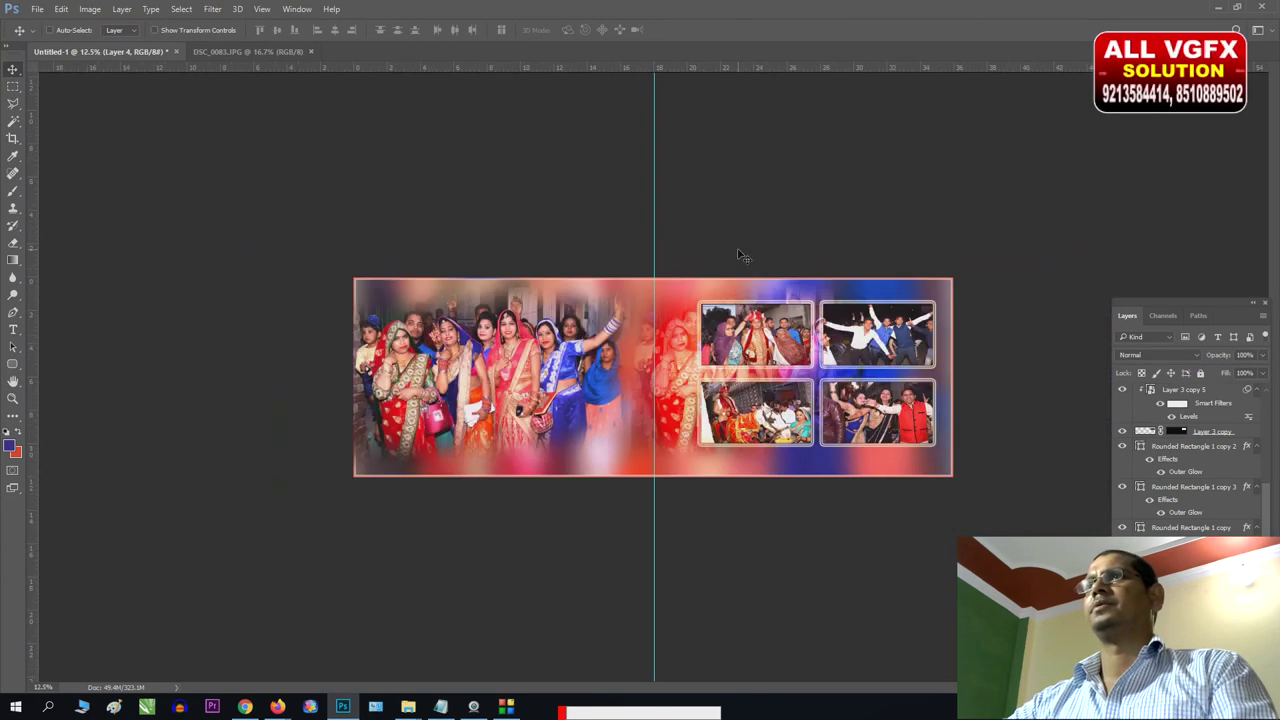
Drag the vertical centre guide off the canvas and view the finished spread without panels.
{"action": "key", "text": "ctrl+plus"}
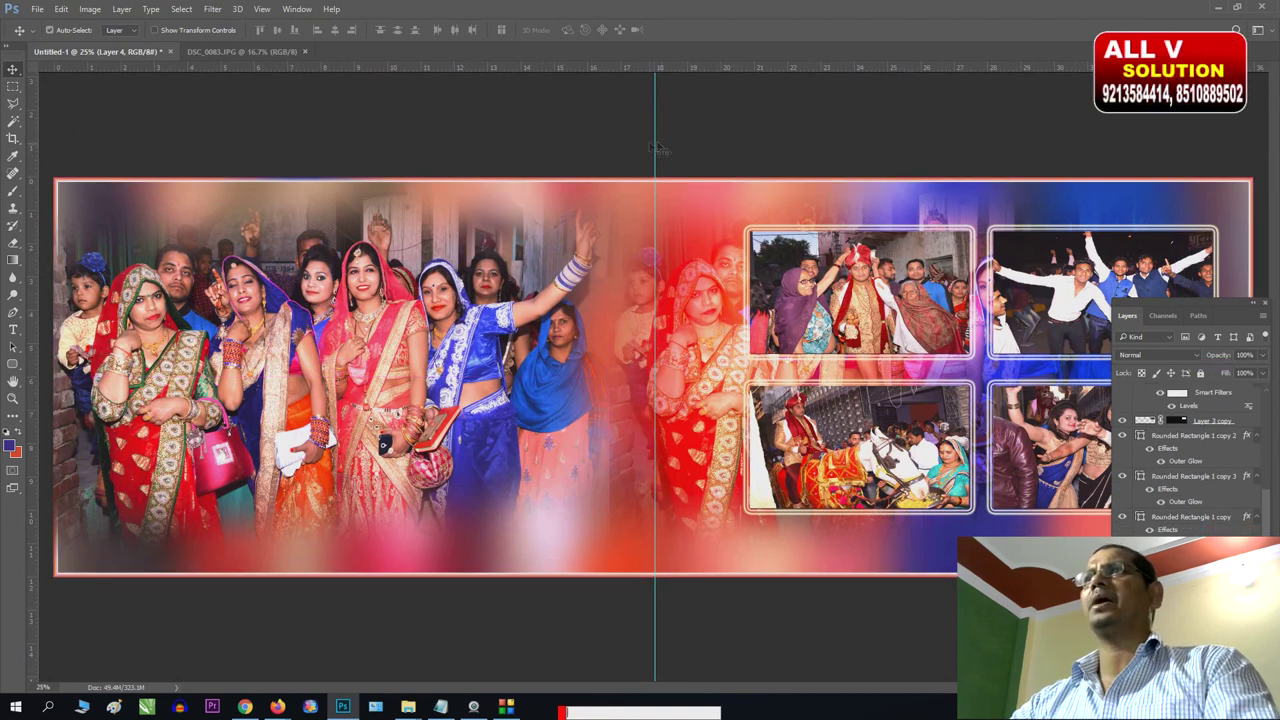
{"action": "left_click_drag", "start_coordinate": [655, 152], "coordinate": [20, 135]}
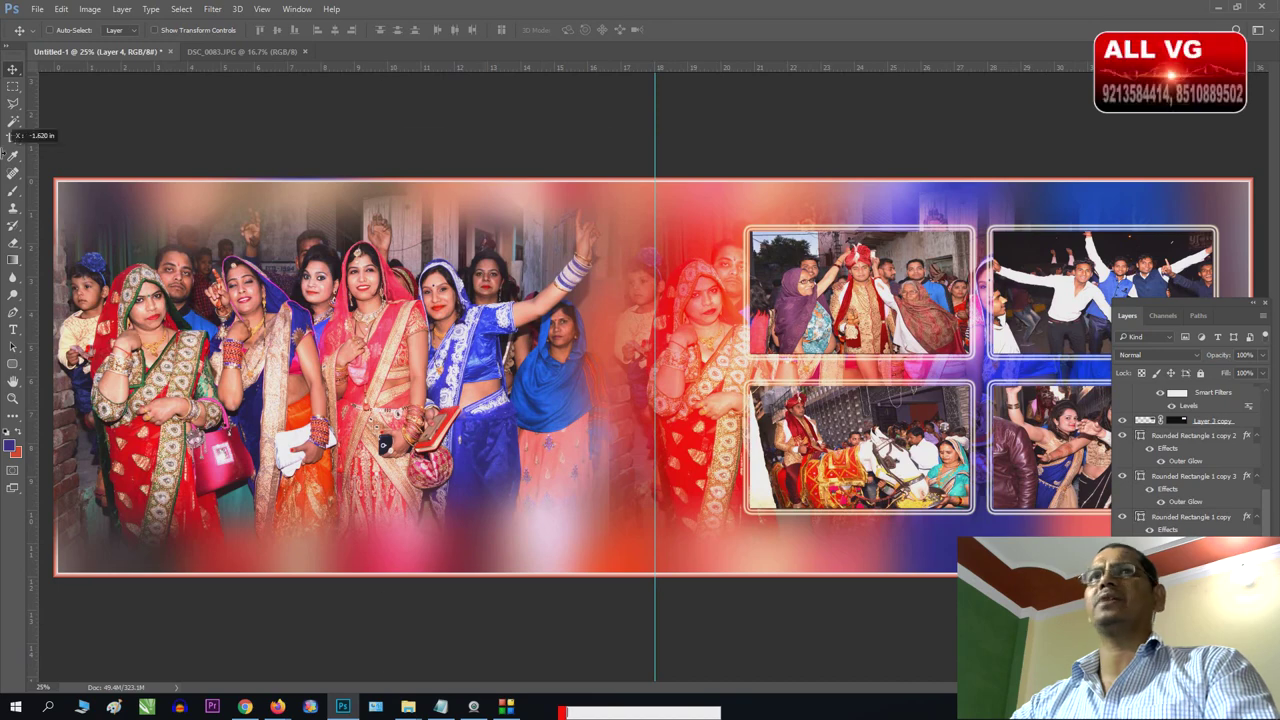
{"action": "key", "text": "ctrl+minus"}
{"action": "key", "text": "Tab"}
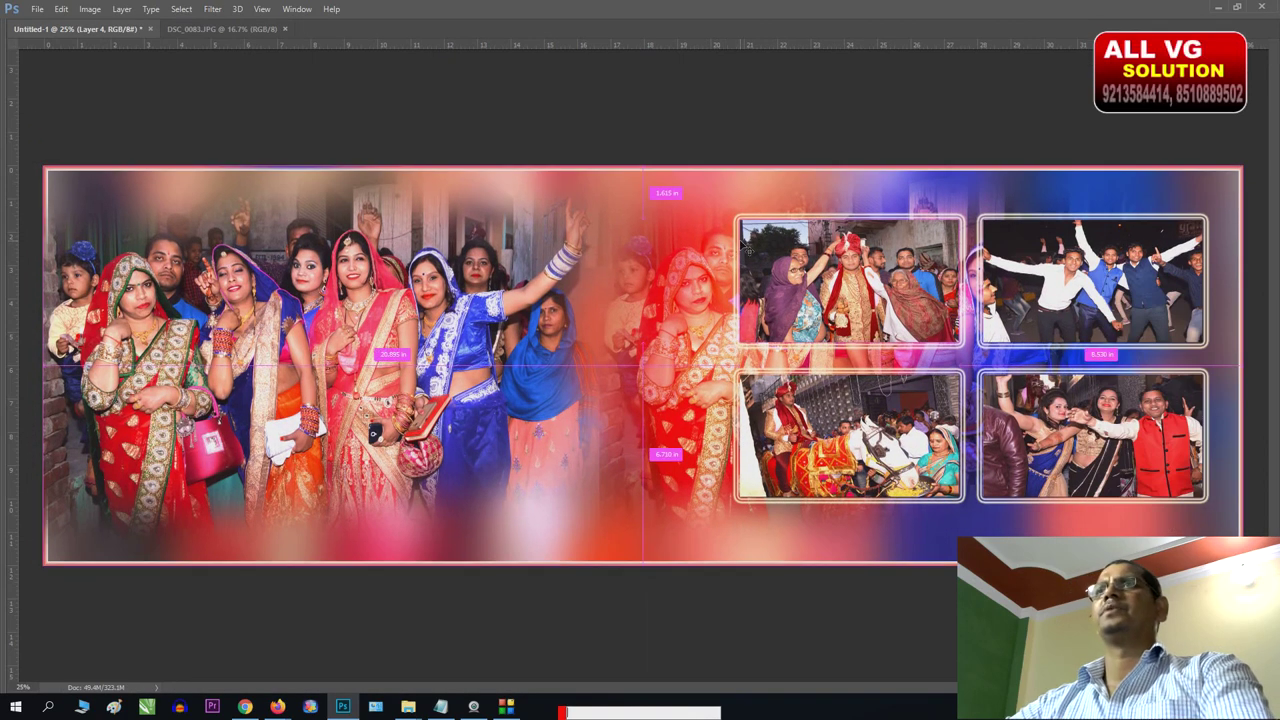
{"action": "key", "text": "ctrl+plus"}
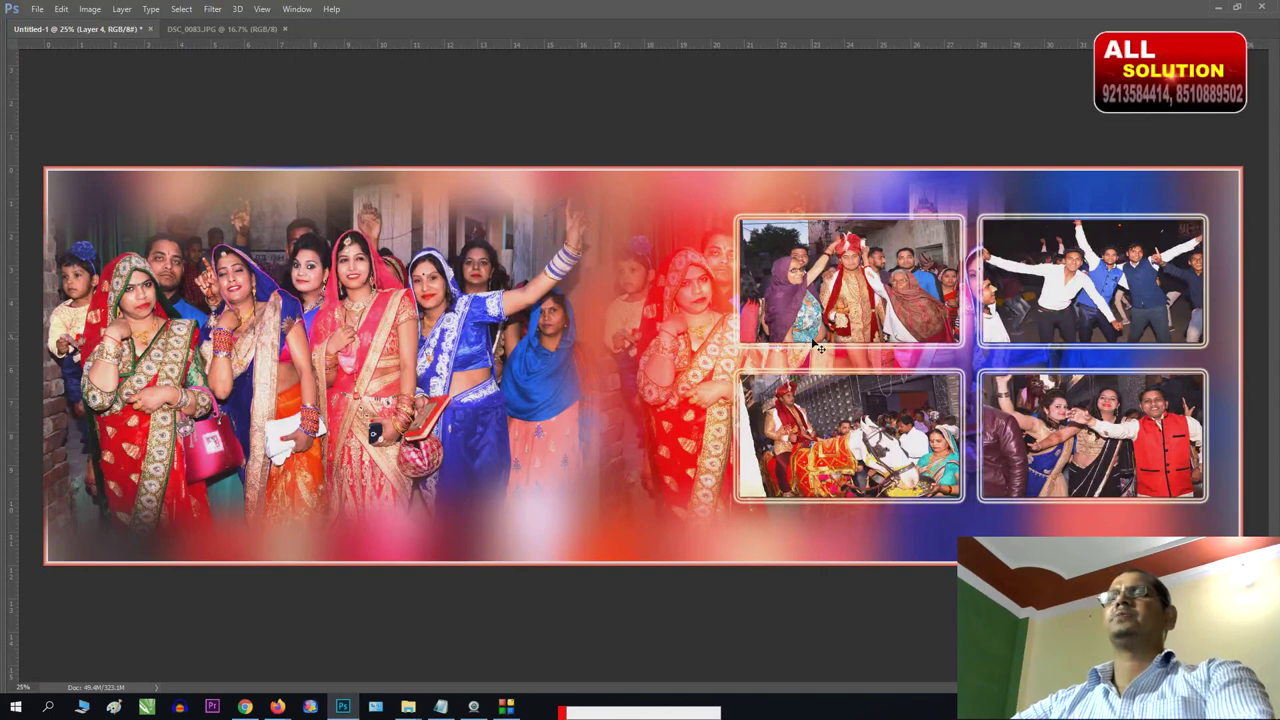